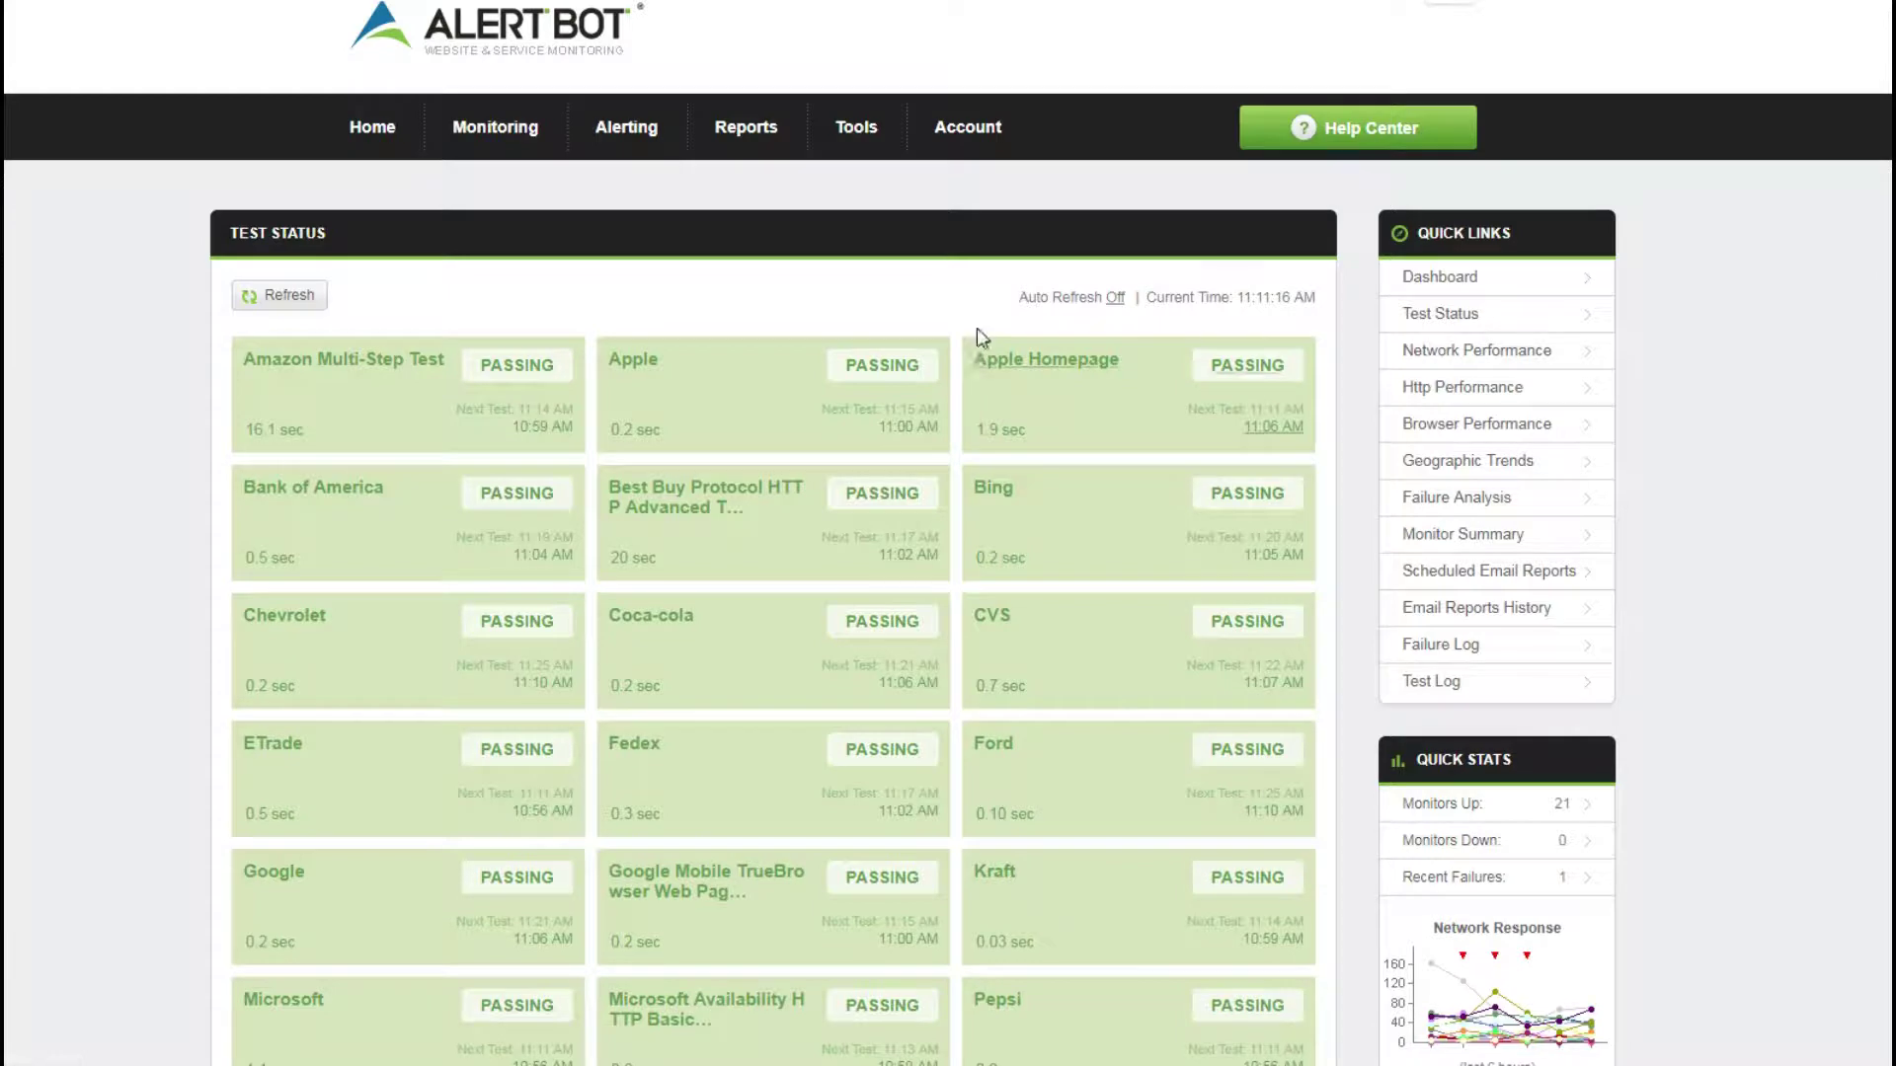
- Start adding a TrueBrowser Web Multi-step monitor and continue to its creation form, as the script is already recorded
{"action": "mouse_move", "coordinate": [526, 141]}
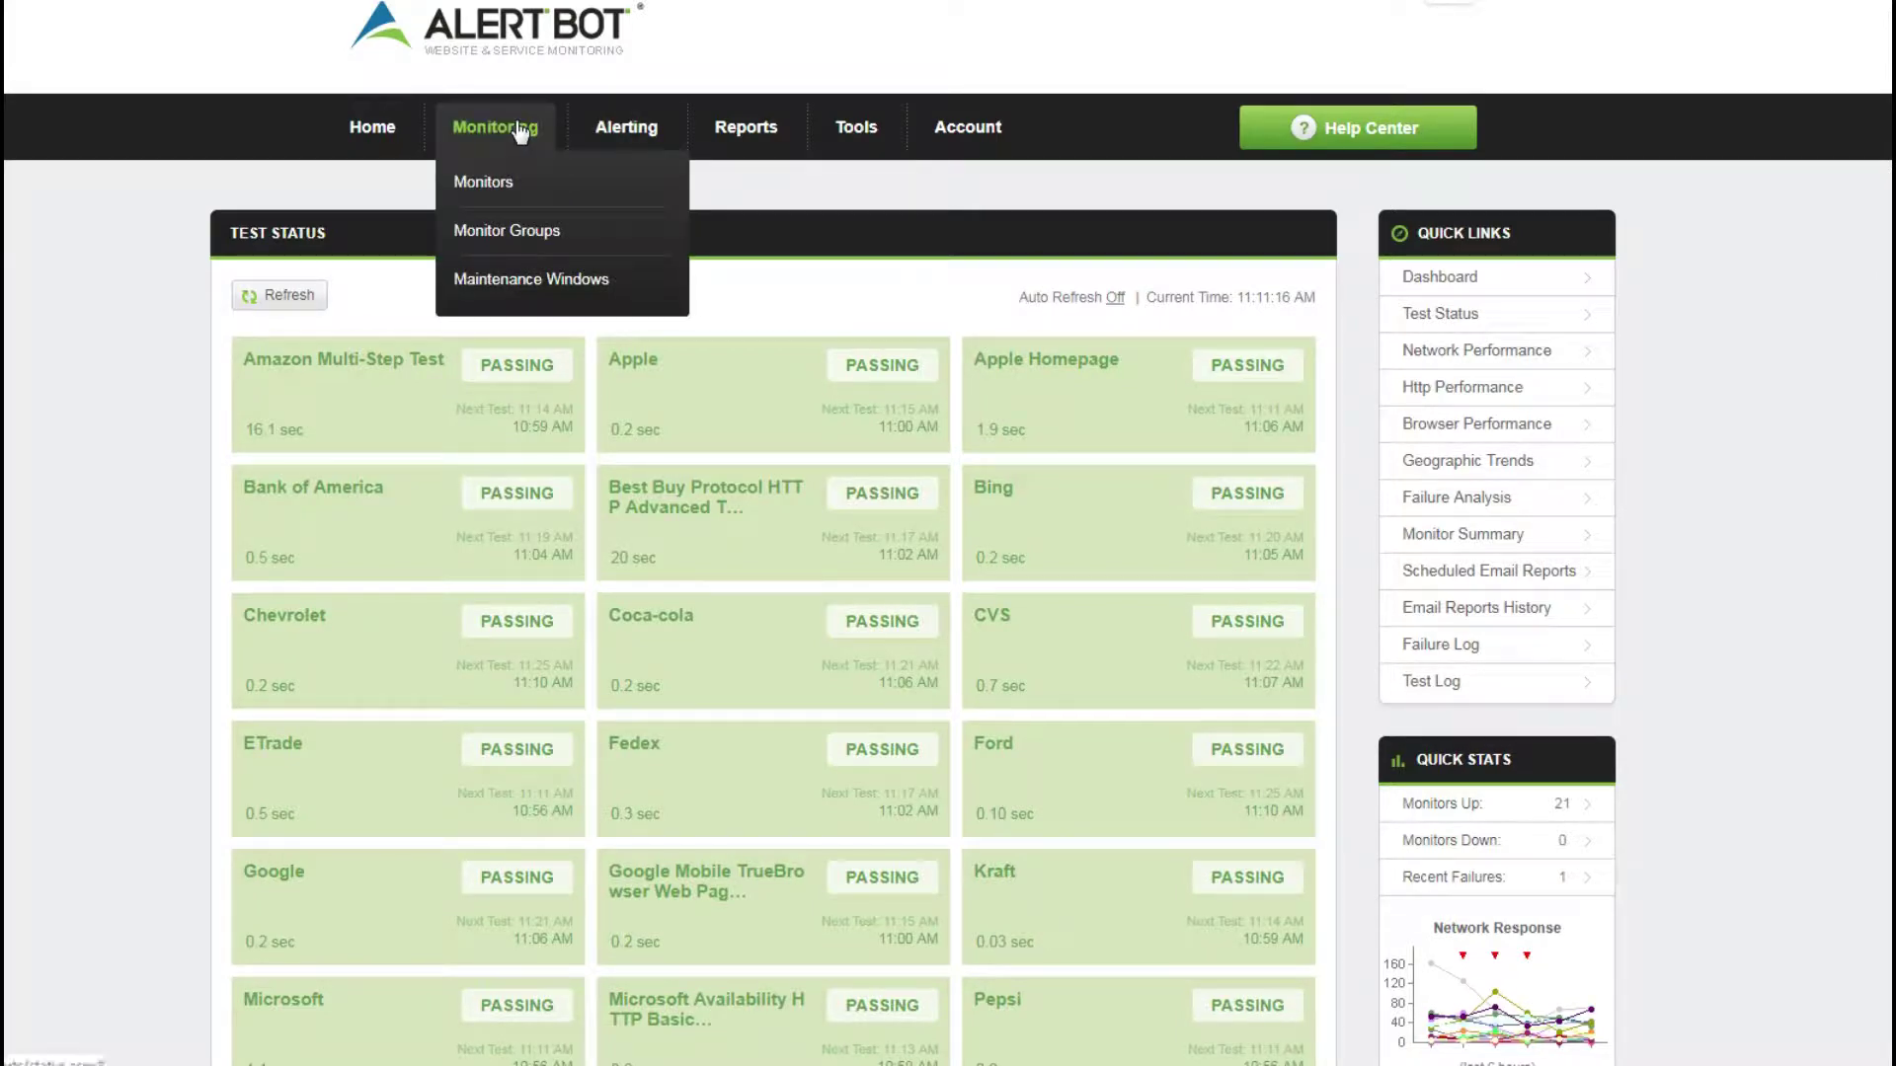
{"action": "left_click", "coordinate": [500, 190]}
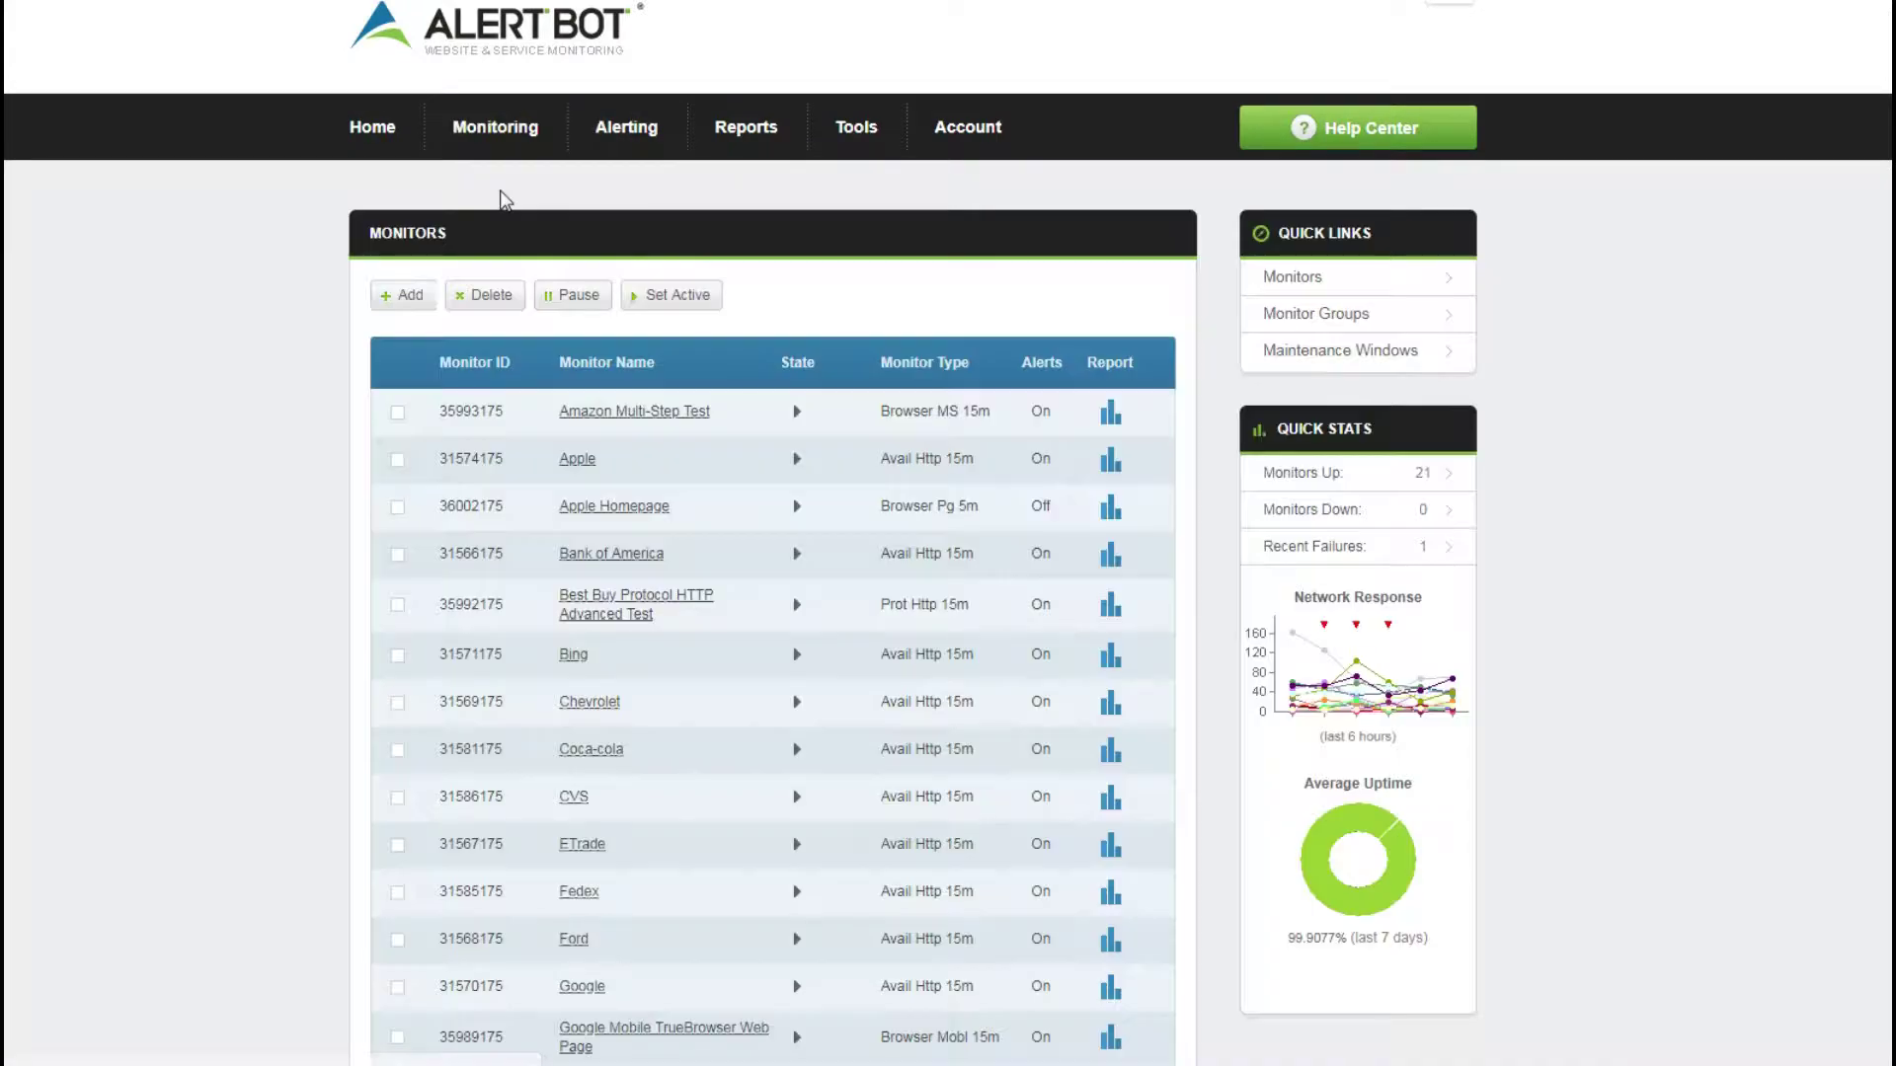
{"action": "left_click", "coordinate": [415, 294]}
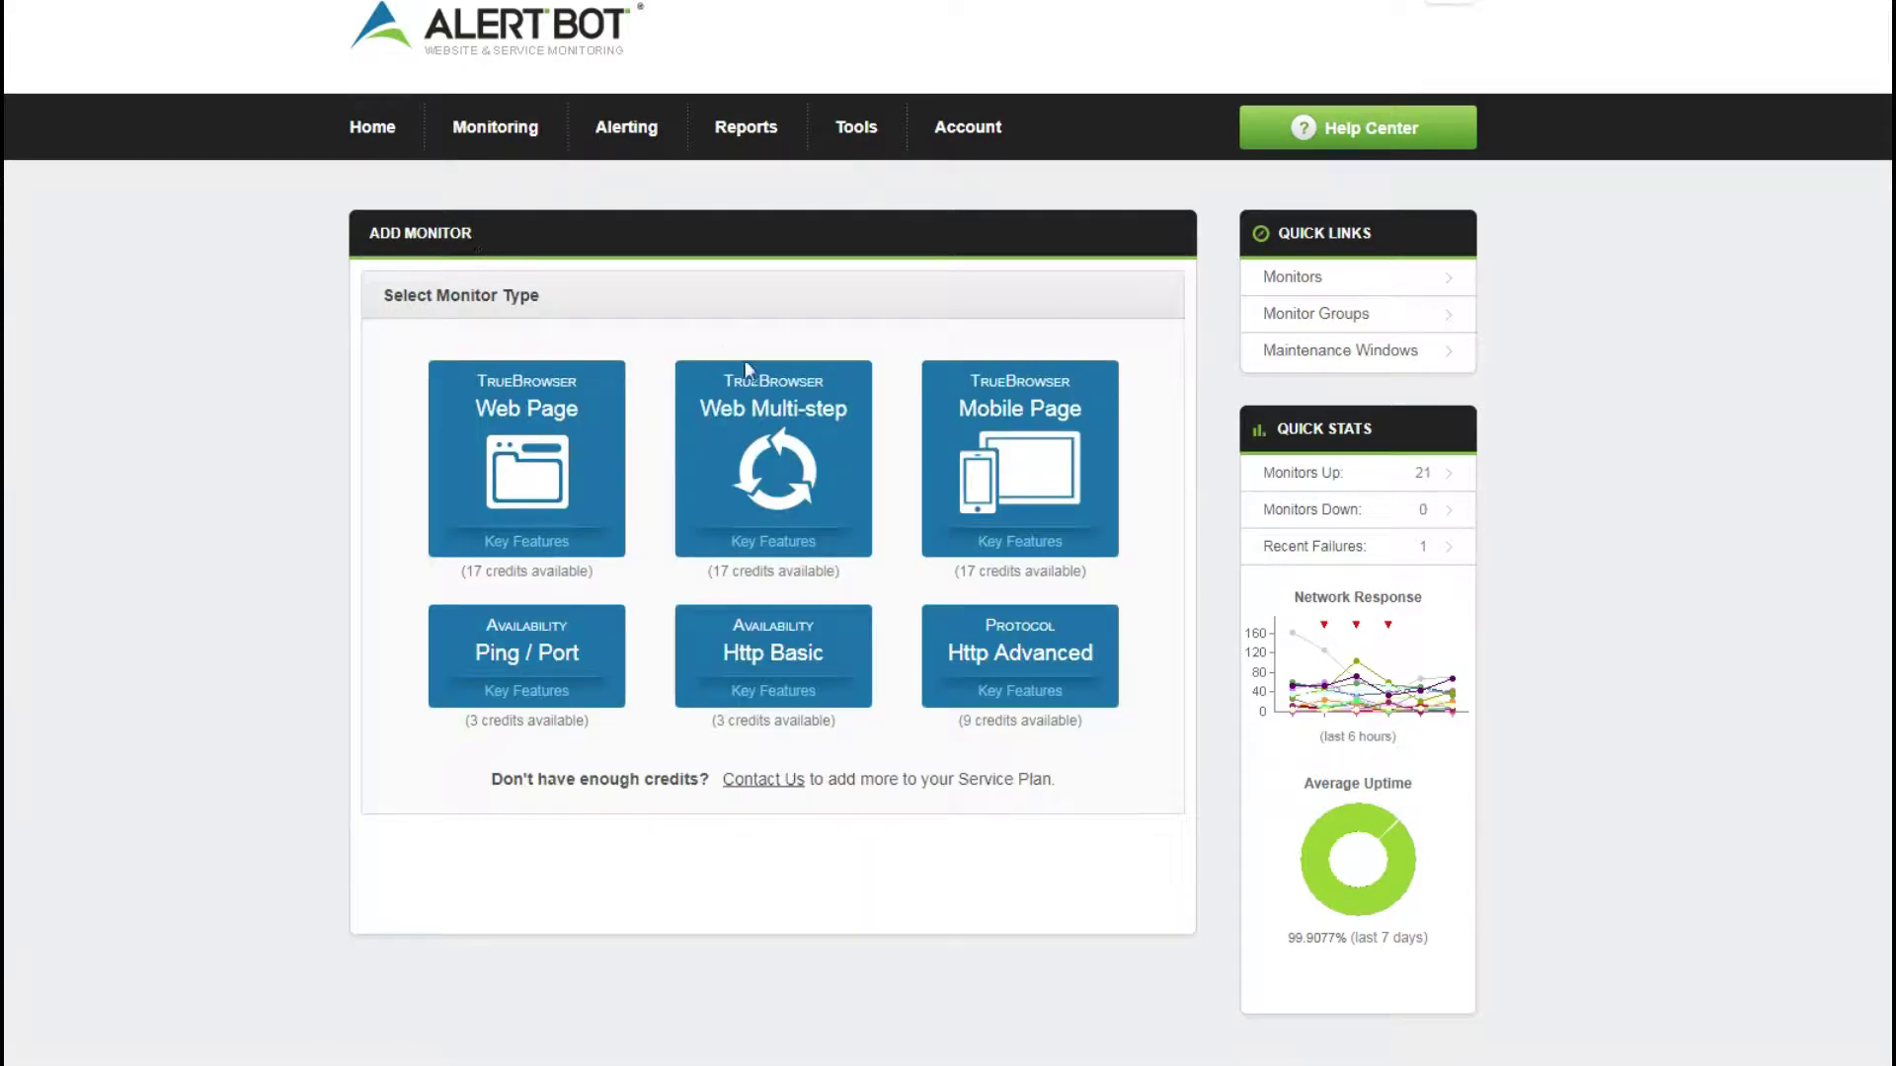
{"action": "left_click", "coordinate": [786, 413]}
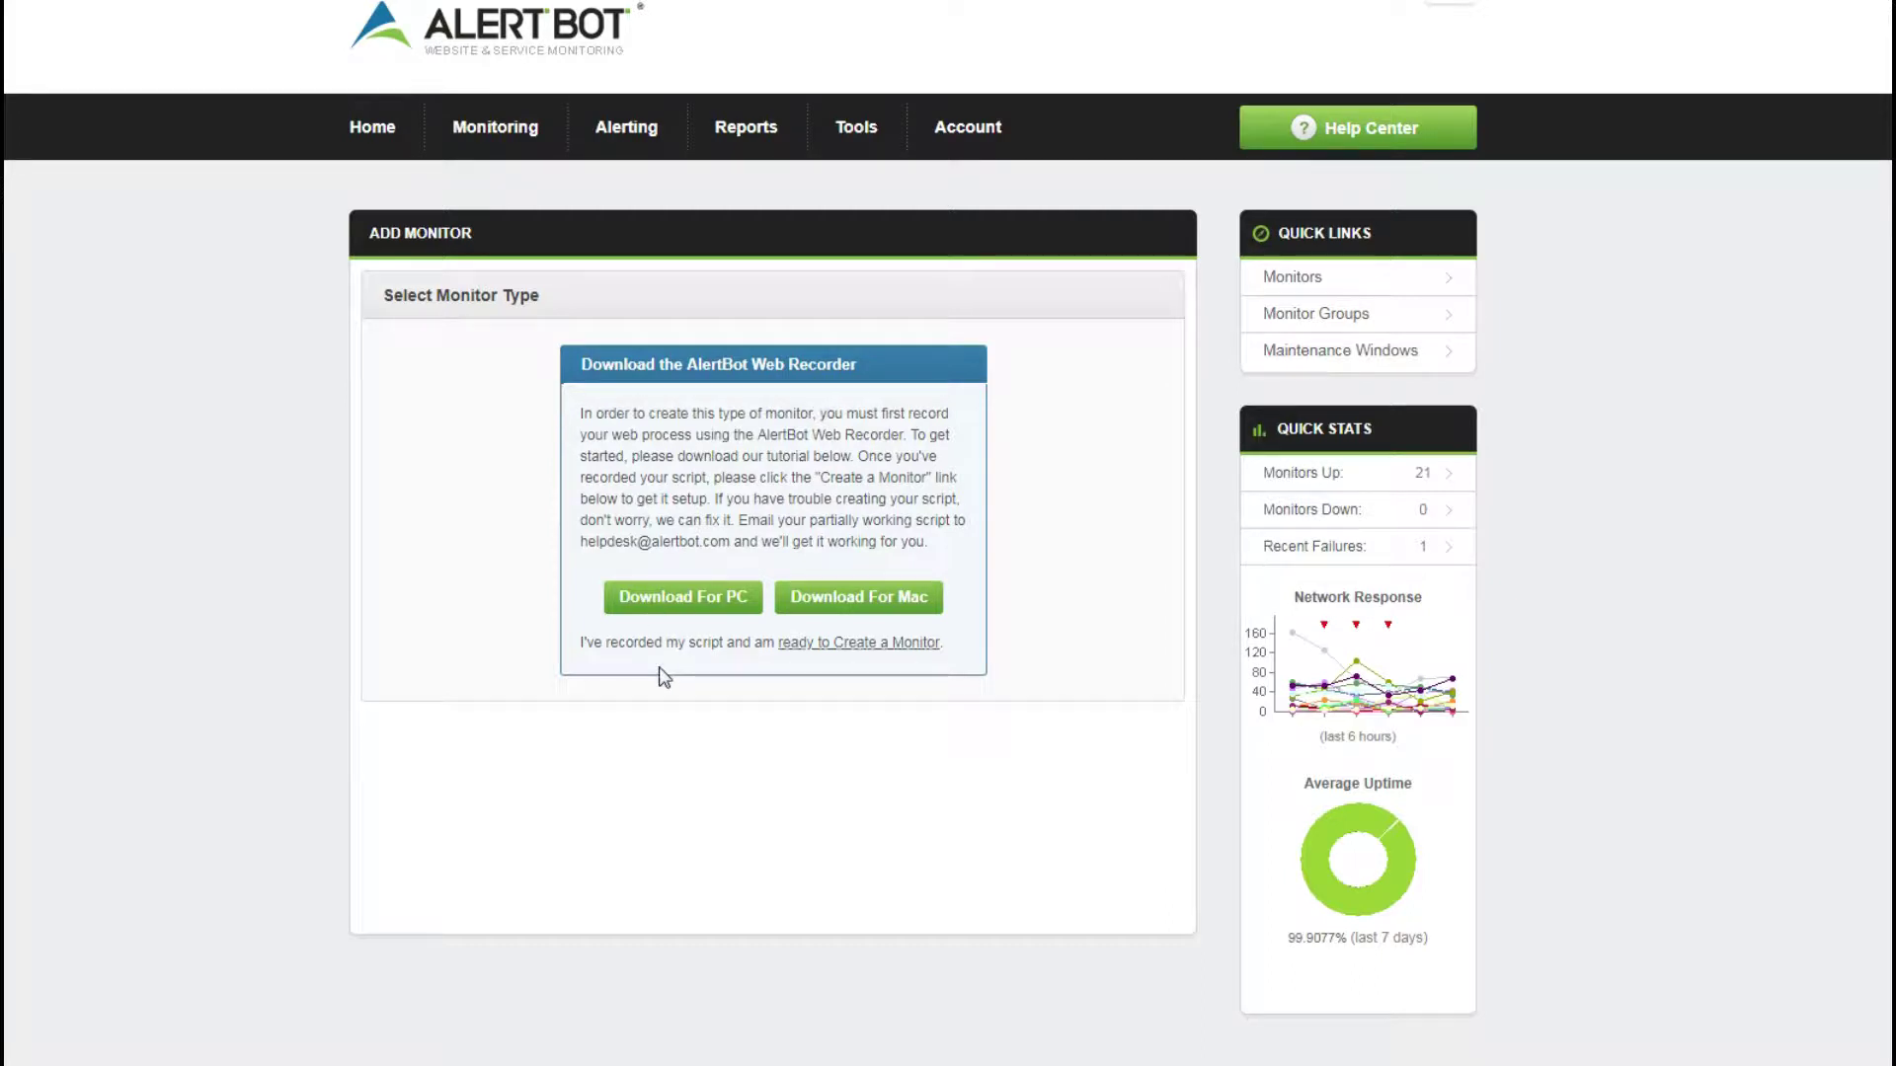
{"action": "left_click", "coordinate": [835, 643]}
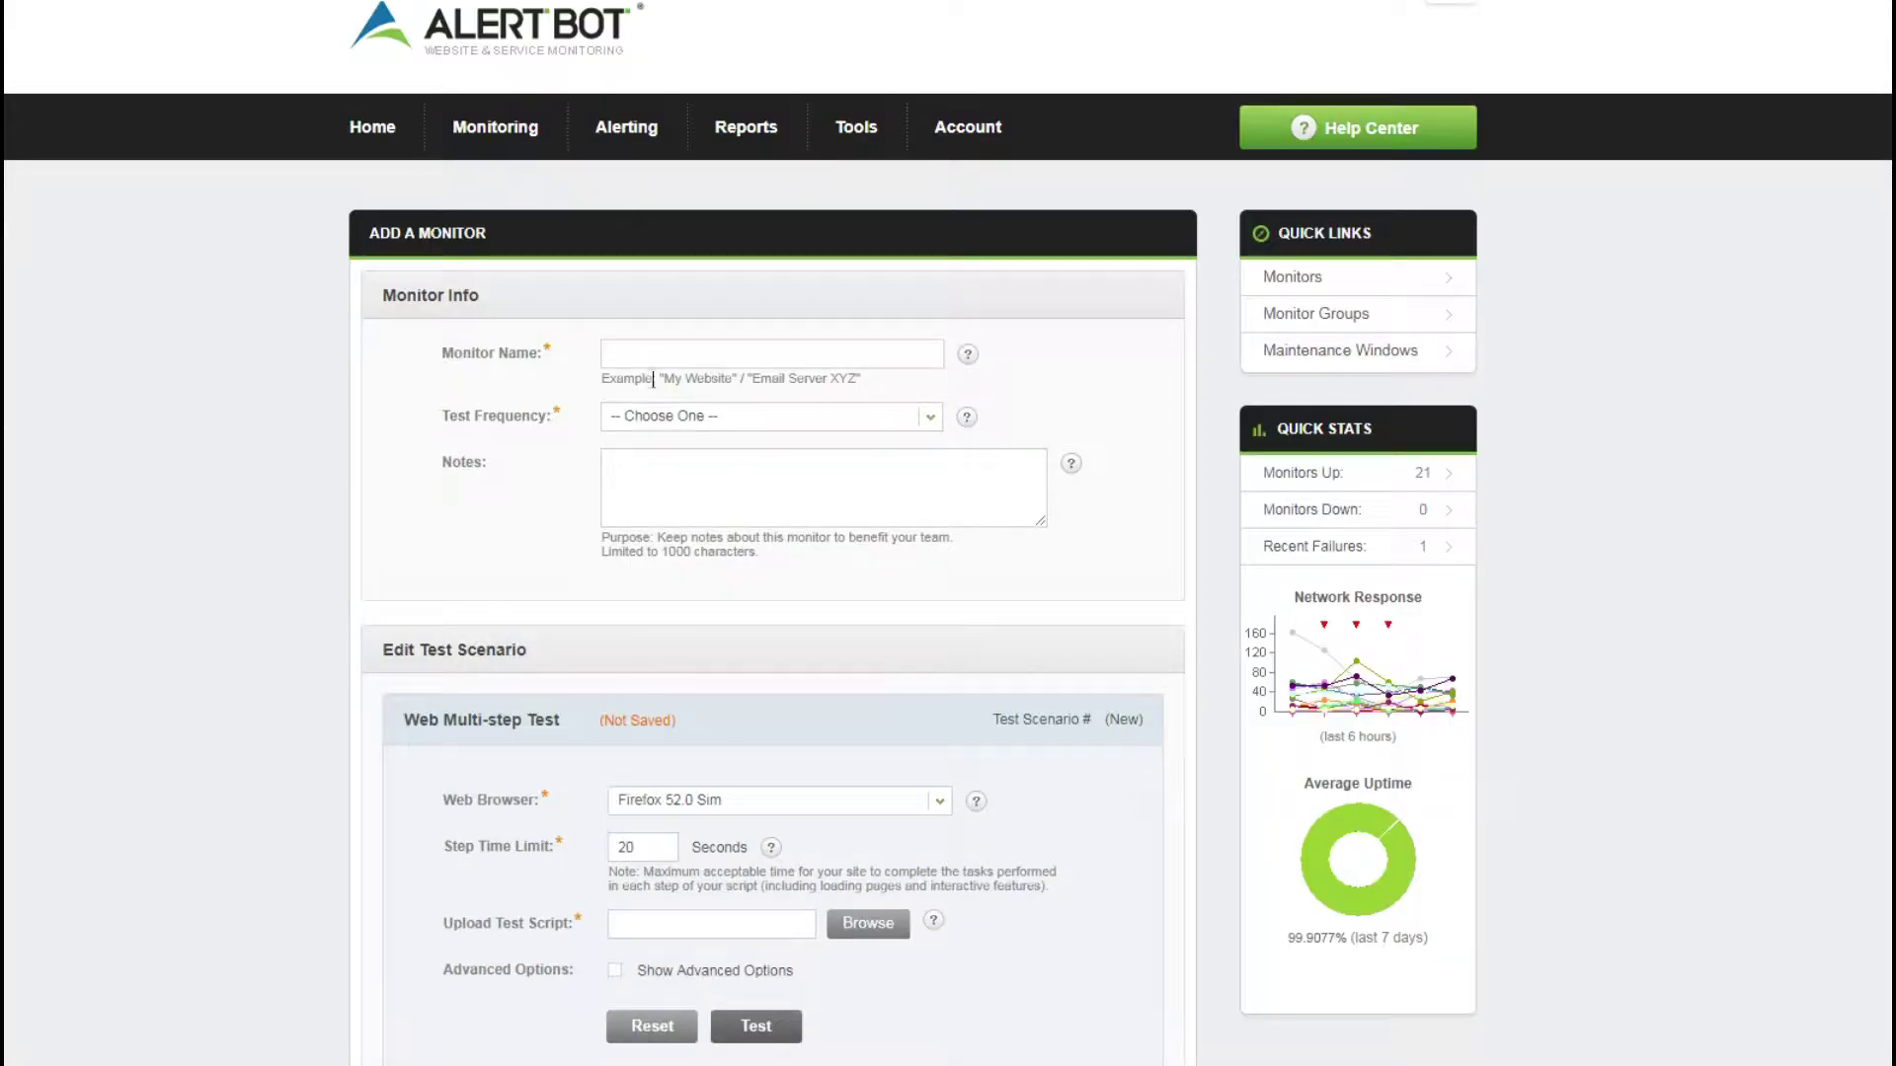
- Name the monitor "Amazon Multi-Step Test" and set its test frequency to 15 minutes
{"action": "left_click", "coordinate": [657, 352]}
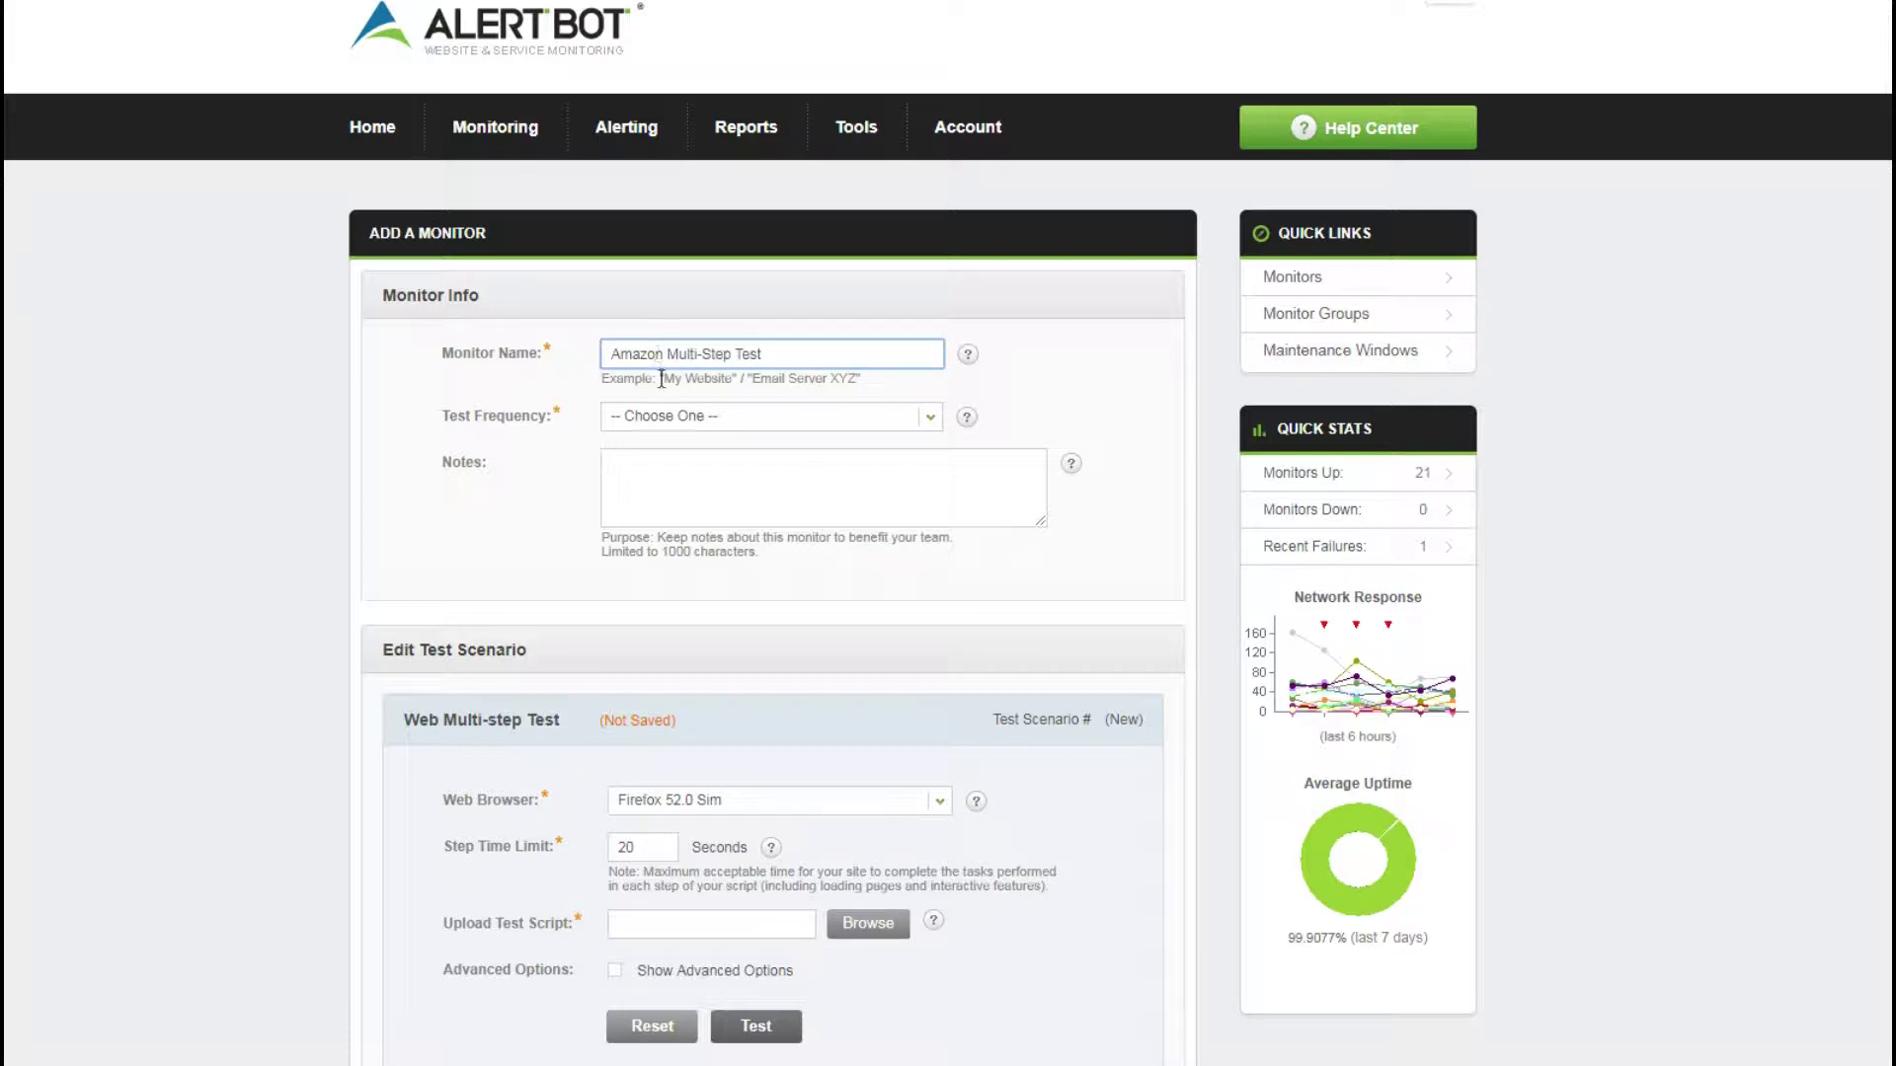
{"action": "left_click", "coordinate": [698, 417]}
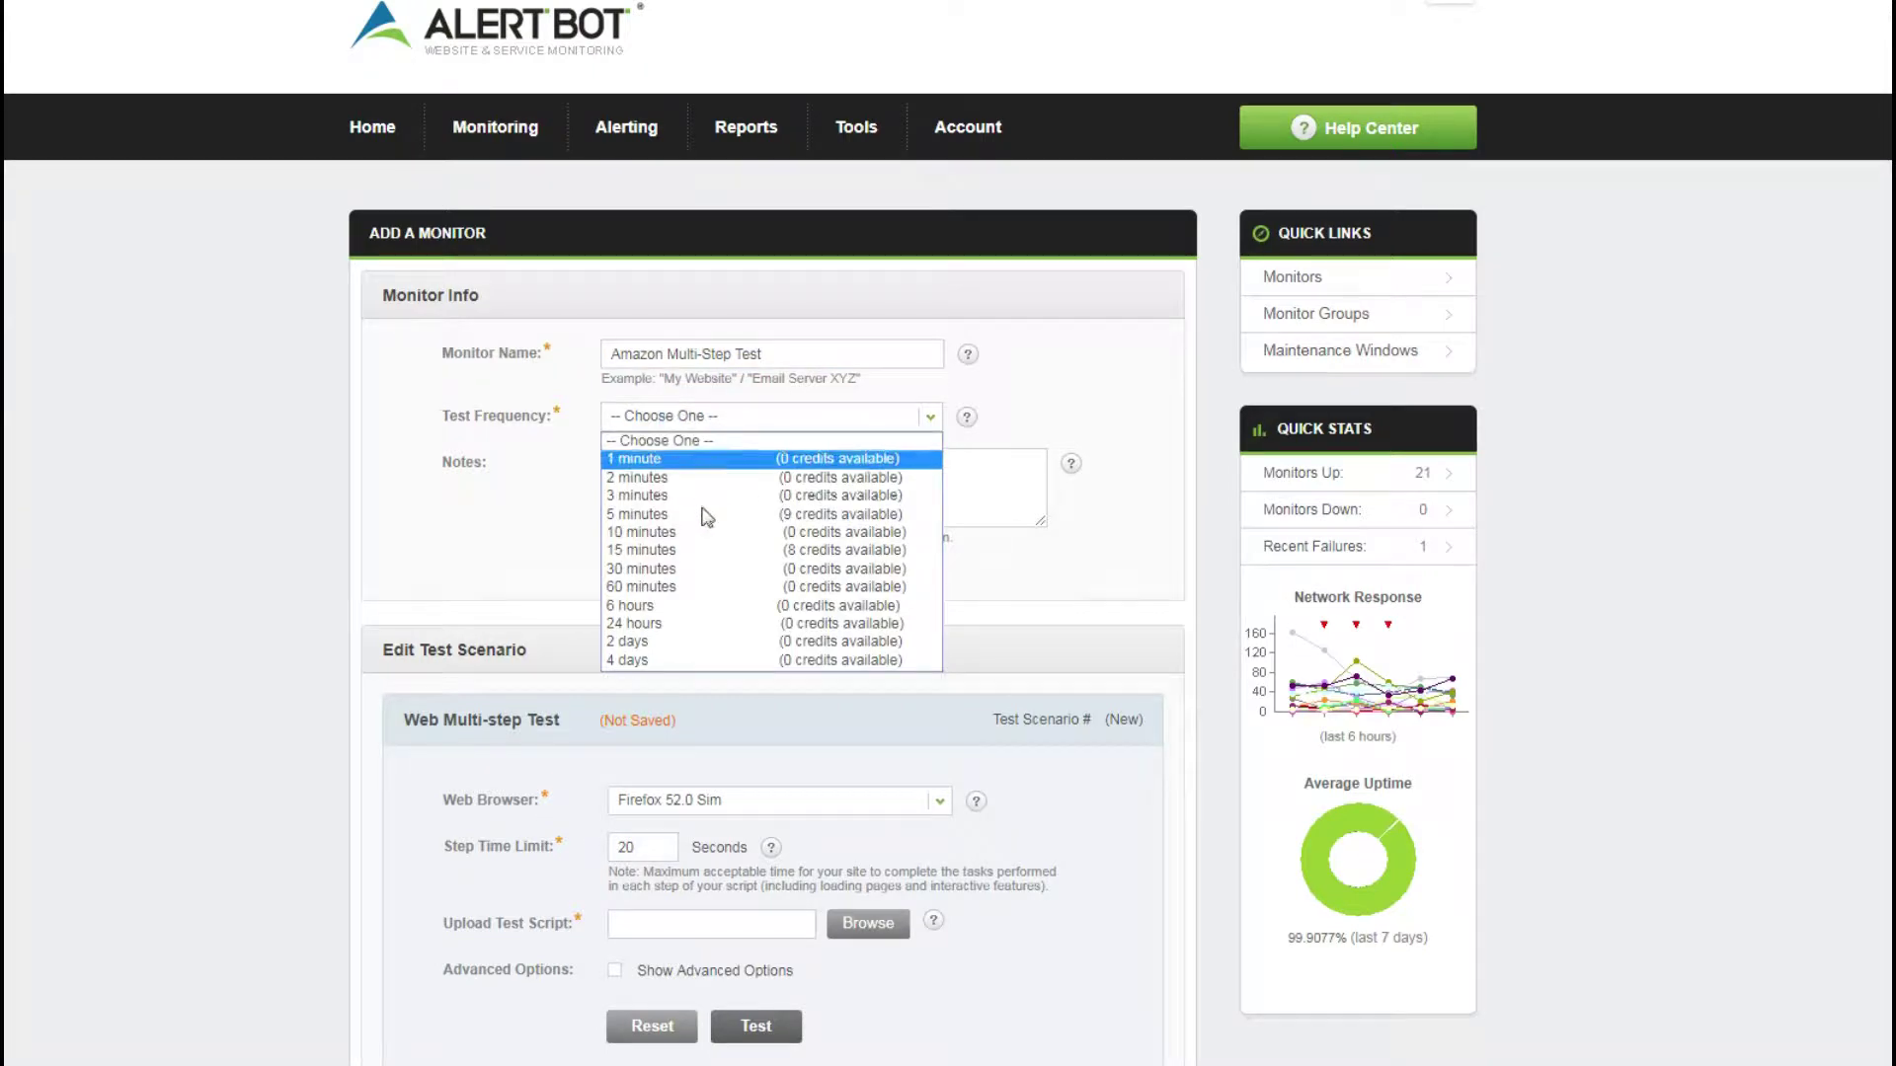
{"action": "left_click", "coordinate": [692, 550]}
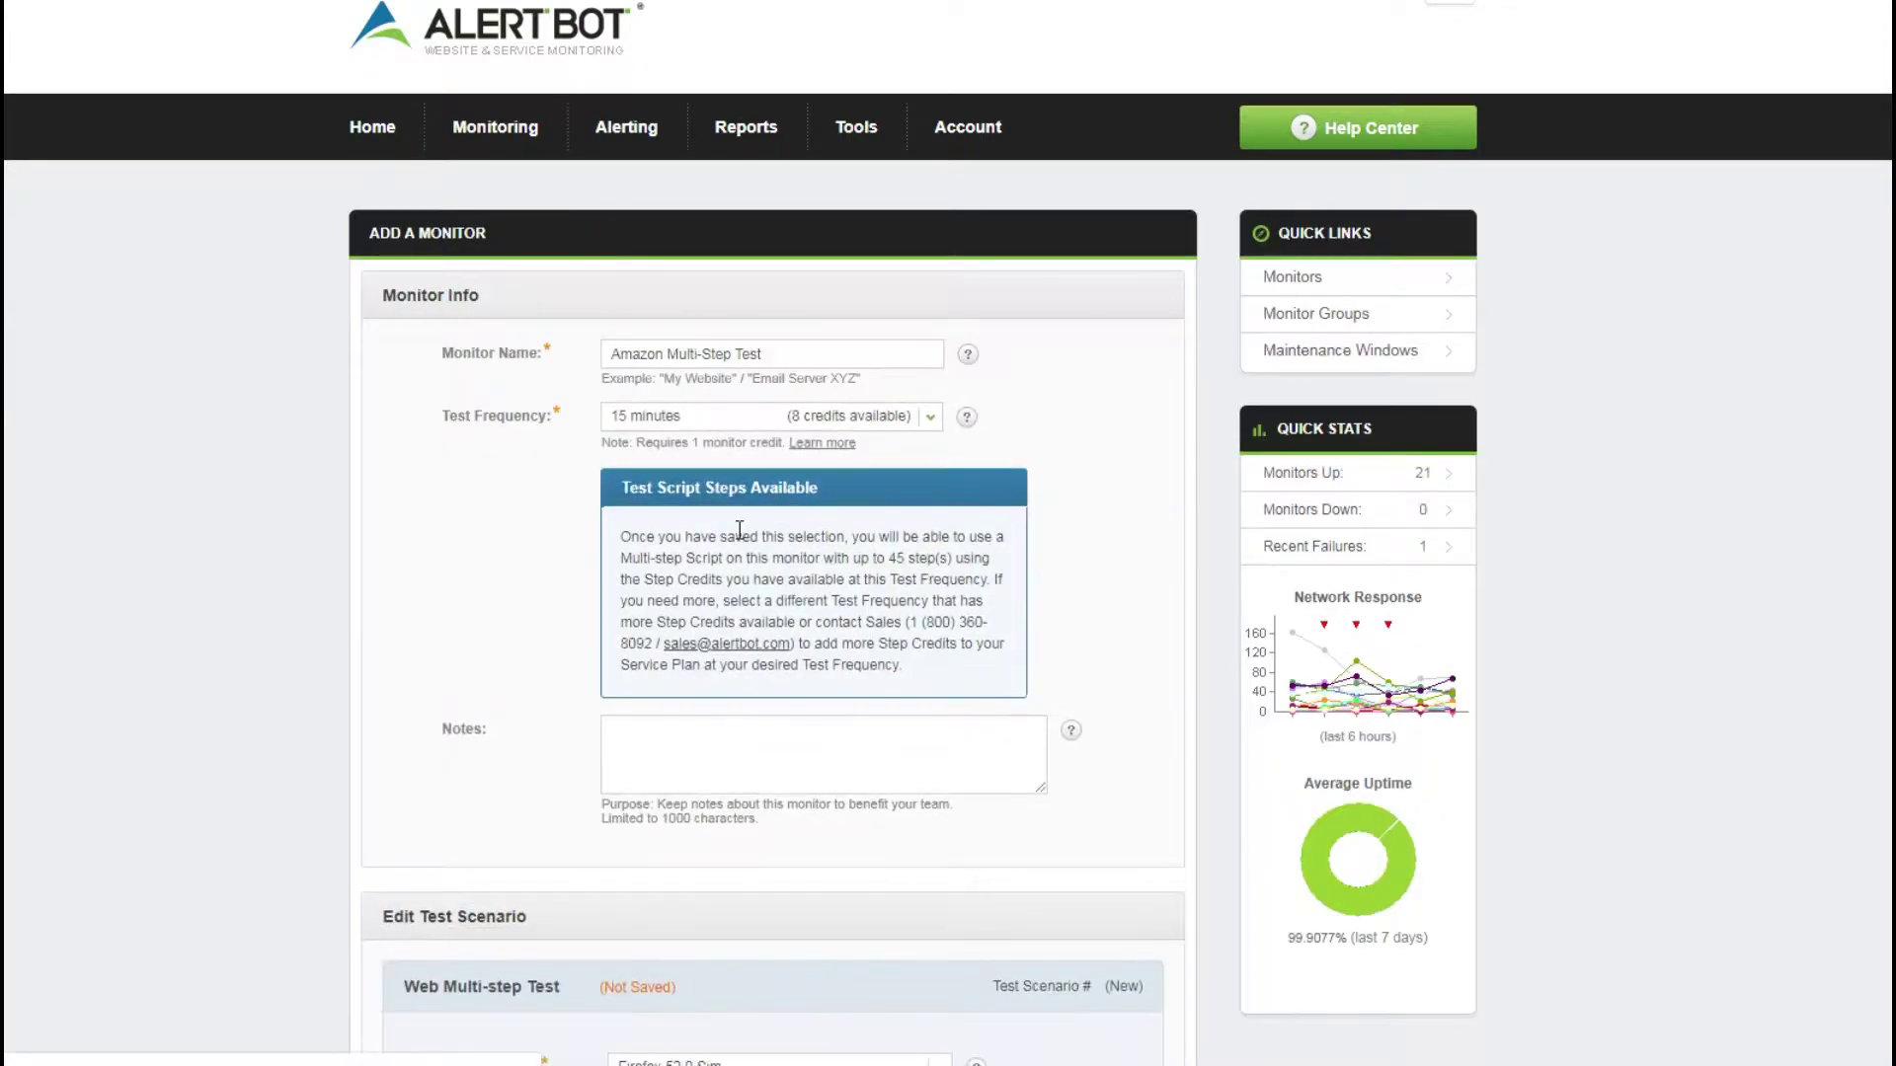
{"action": "scroll", "coordinate": [1008, 394], "scroll_direction": "down", "scroll_amount": 3}
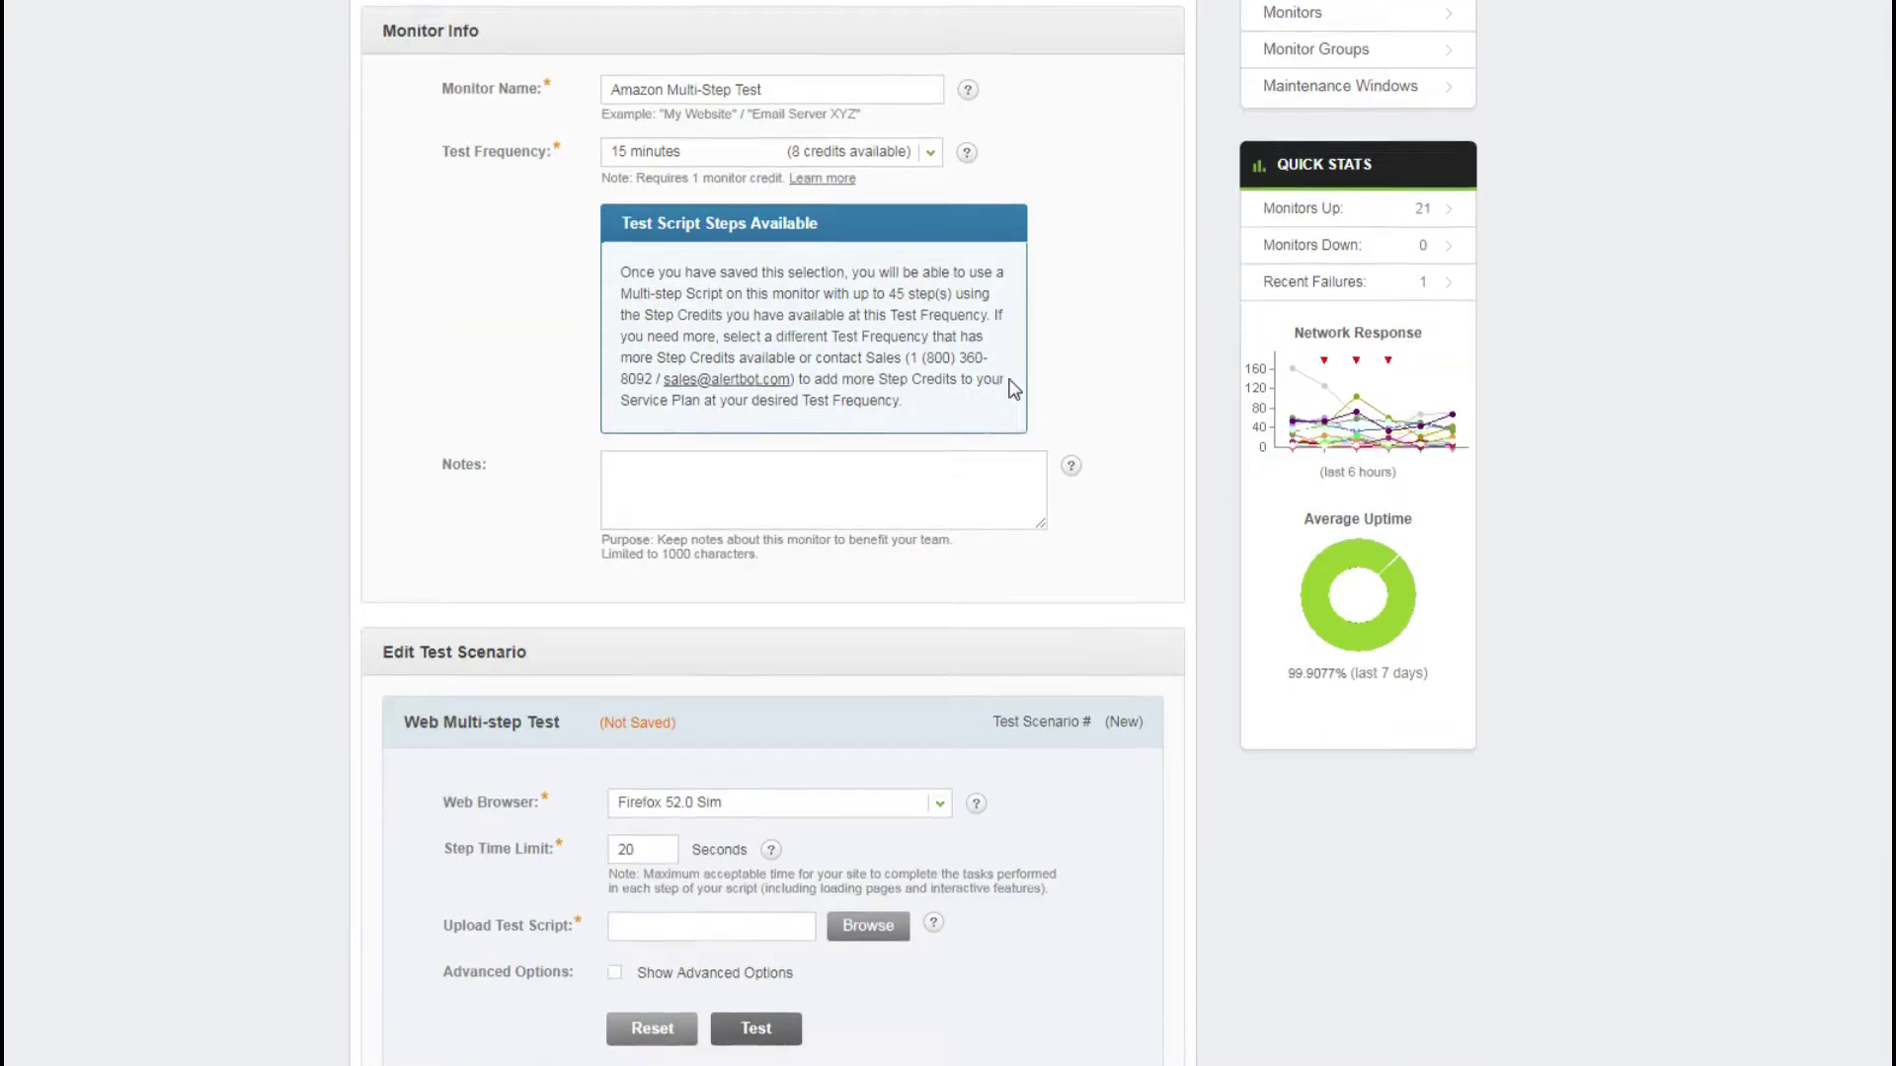
{"action": "scroll", "coordinate": [1013, 388], "scroll_direction": "down", "scroll_amount": 2}
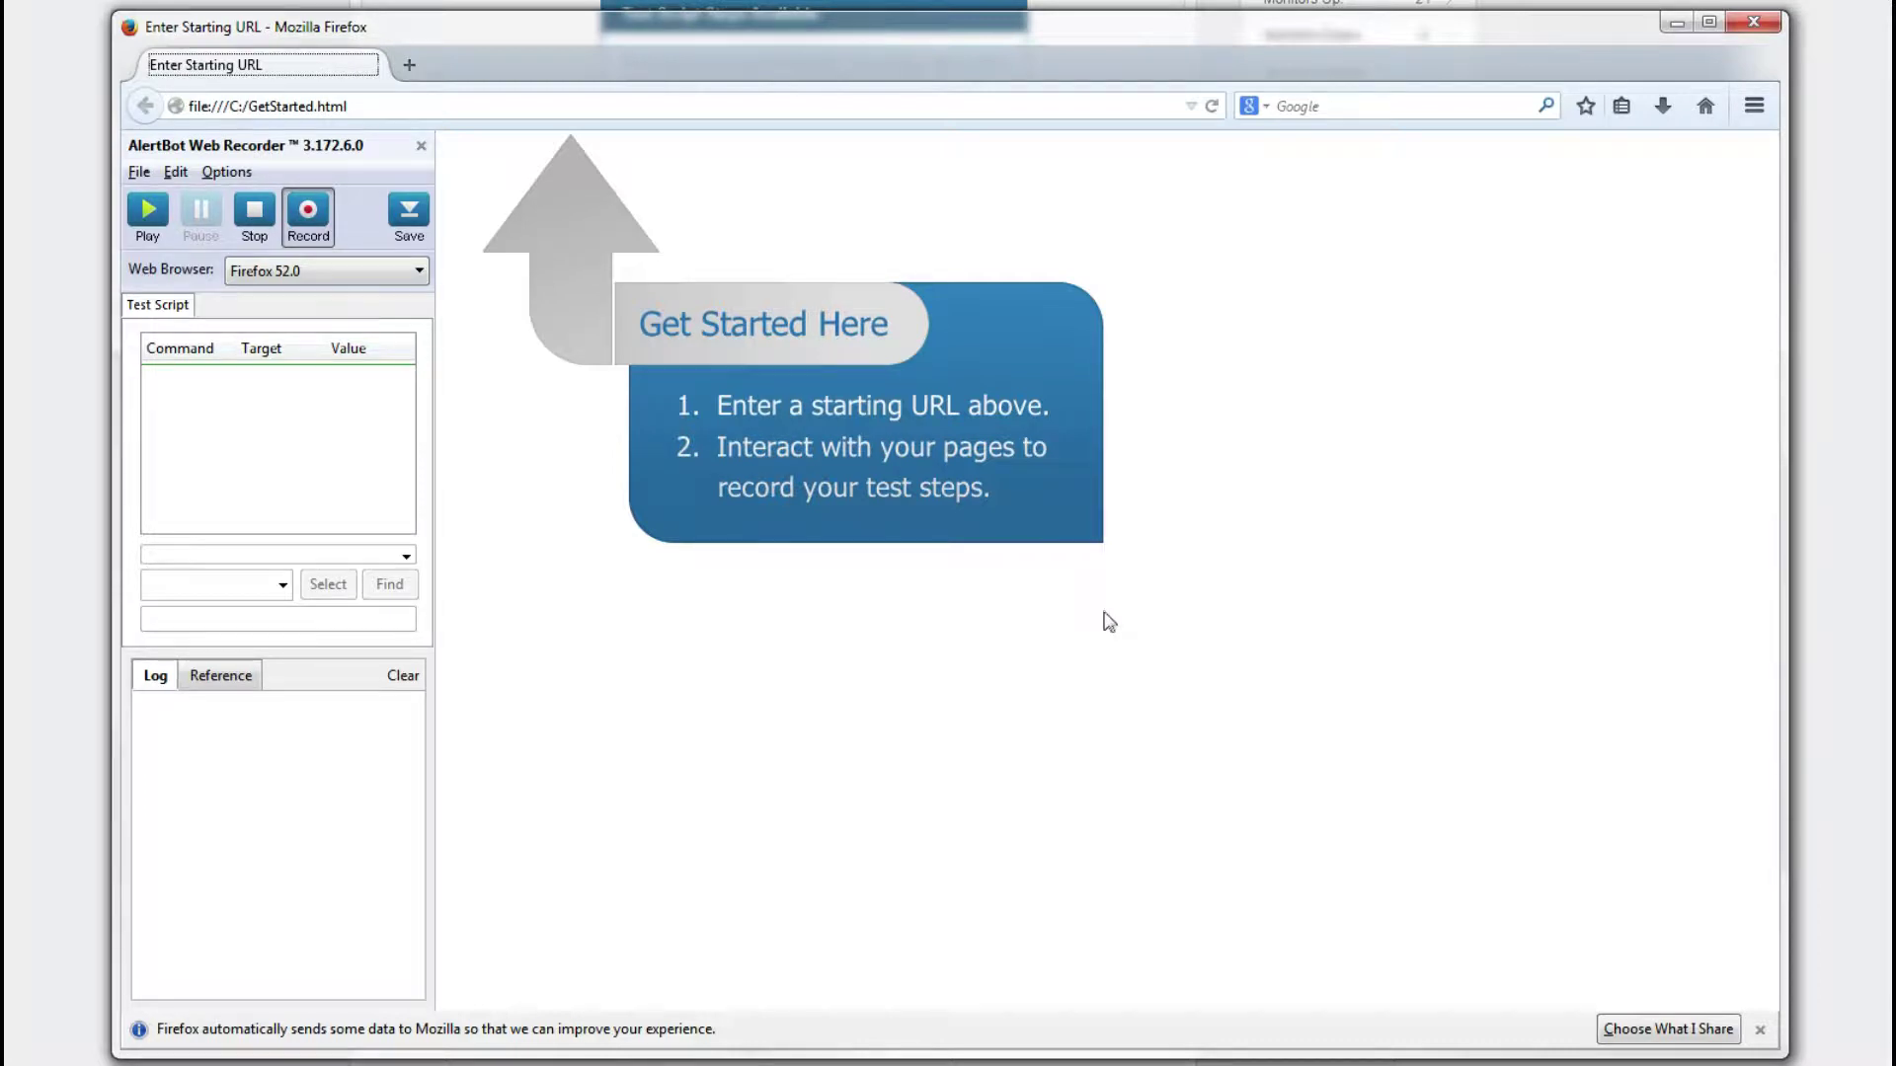
- In the AlertBot Web Recorder, load amazon.com as the starting URL and record opening the Best Sellers page
{"action": "left_click", "coordinate": [513, 101]}
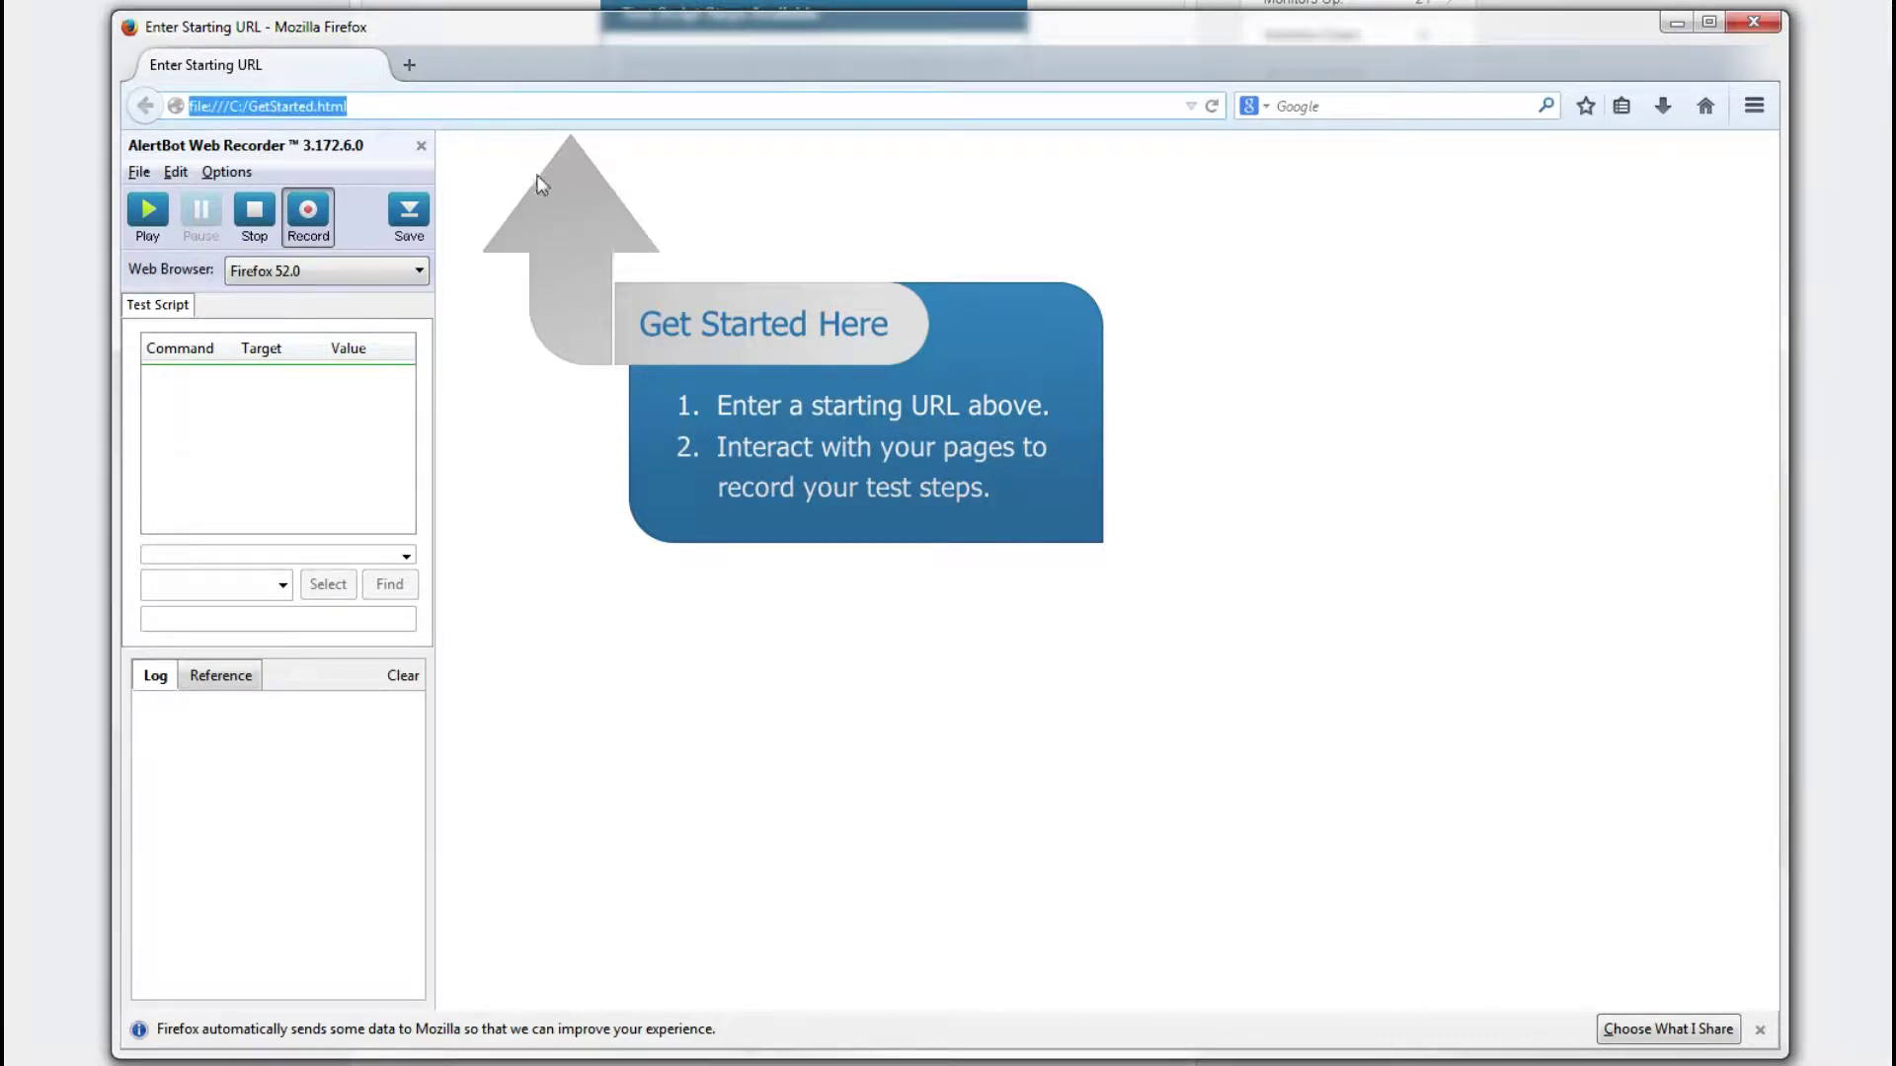
{"action": "type", "text": "amazo"}
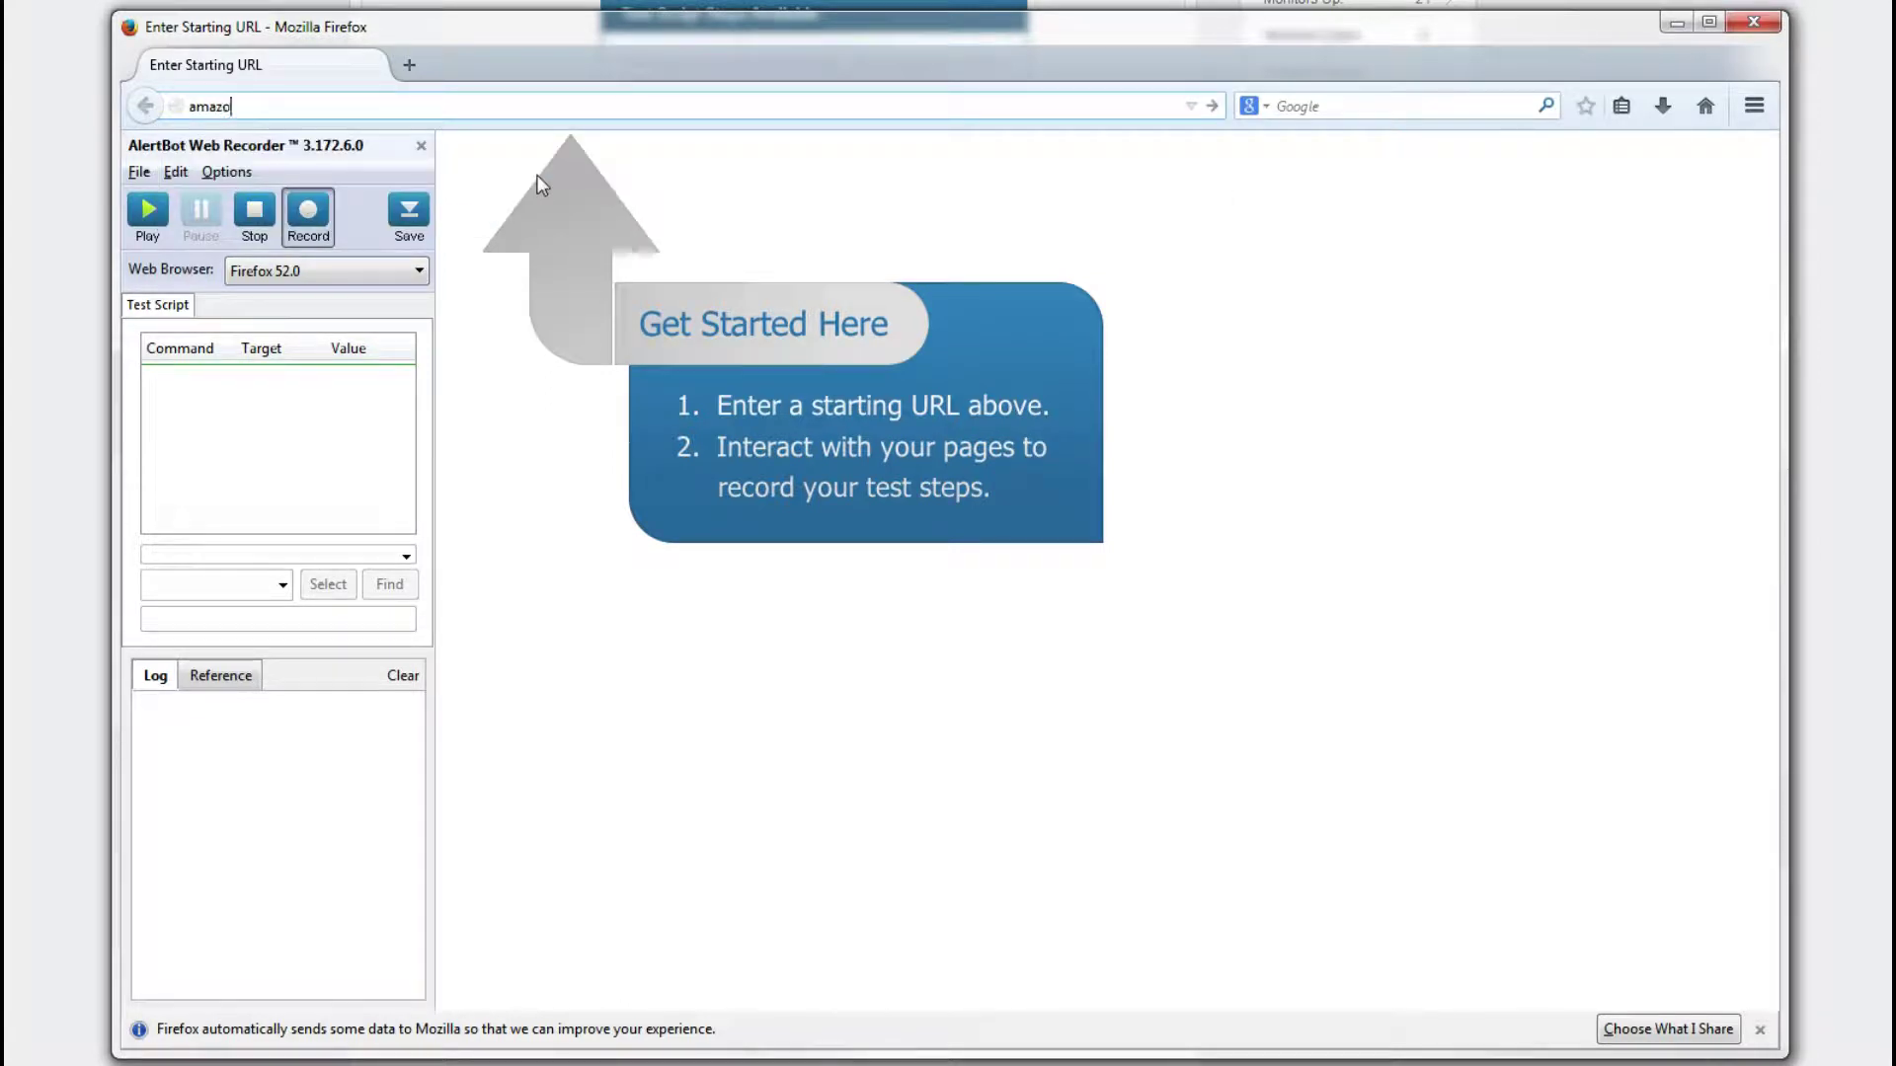
{"action": "type", "text": "n.com"}
{"action": "key", "text": "Return"}
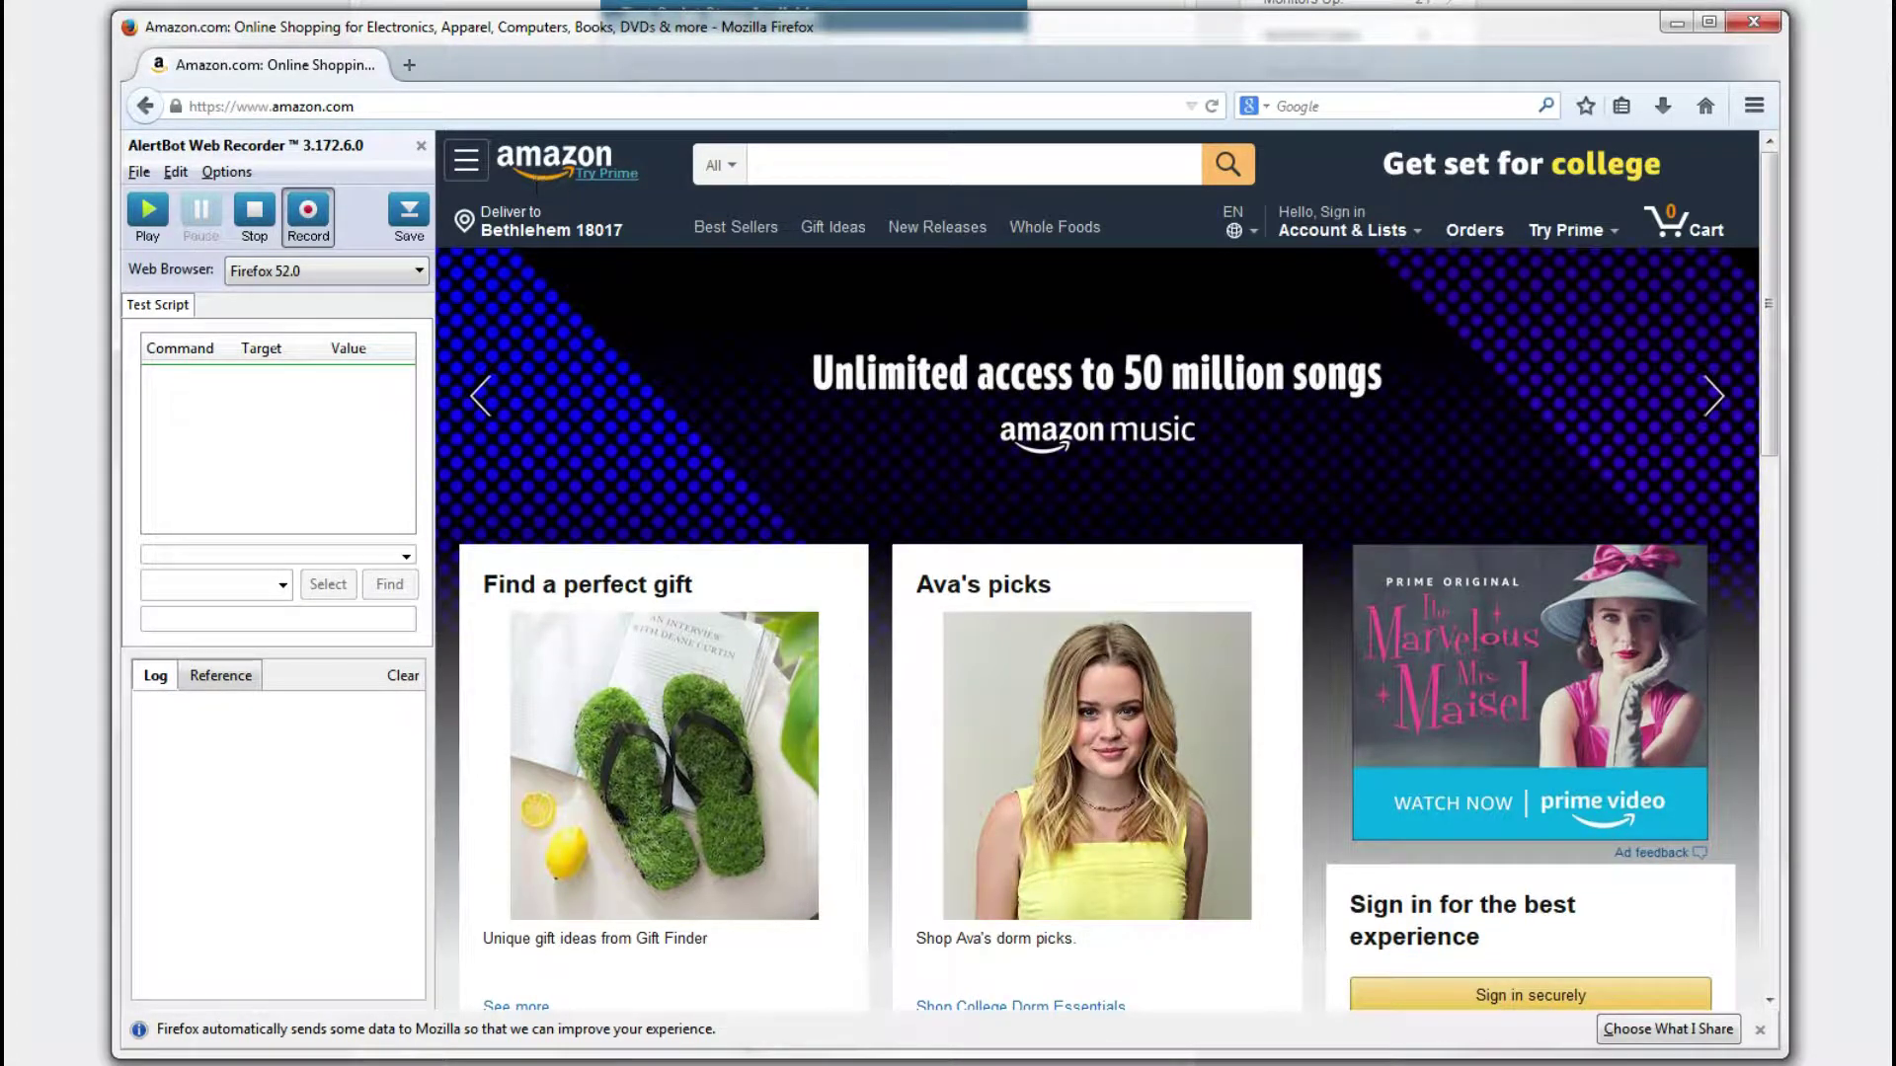
{"action": "left_click", "coordinate": [755, 233]}
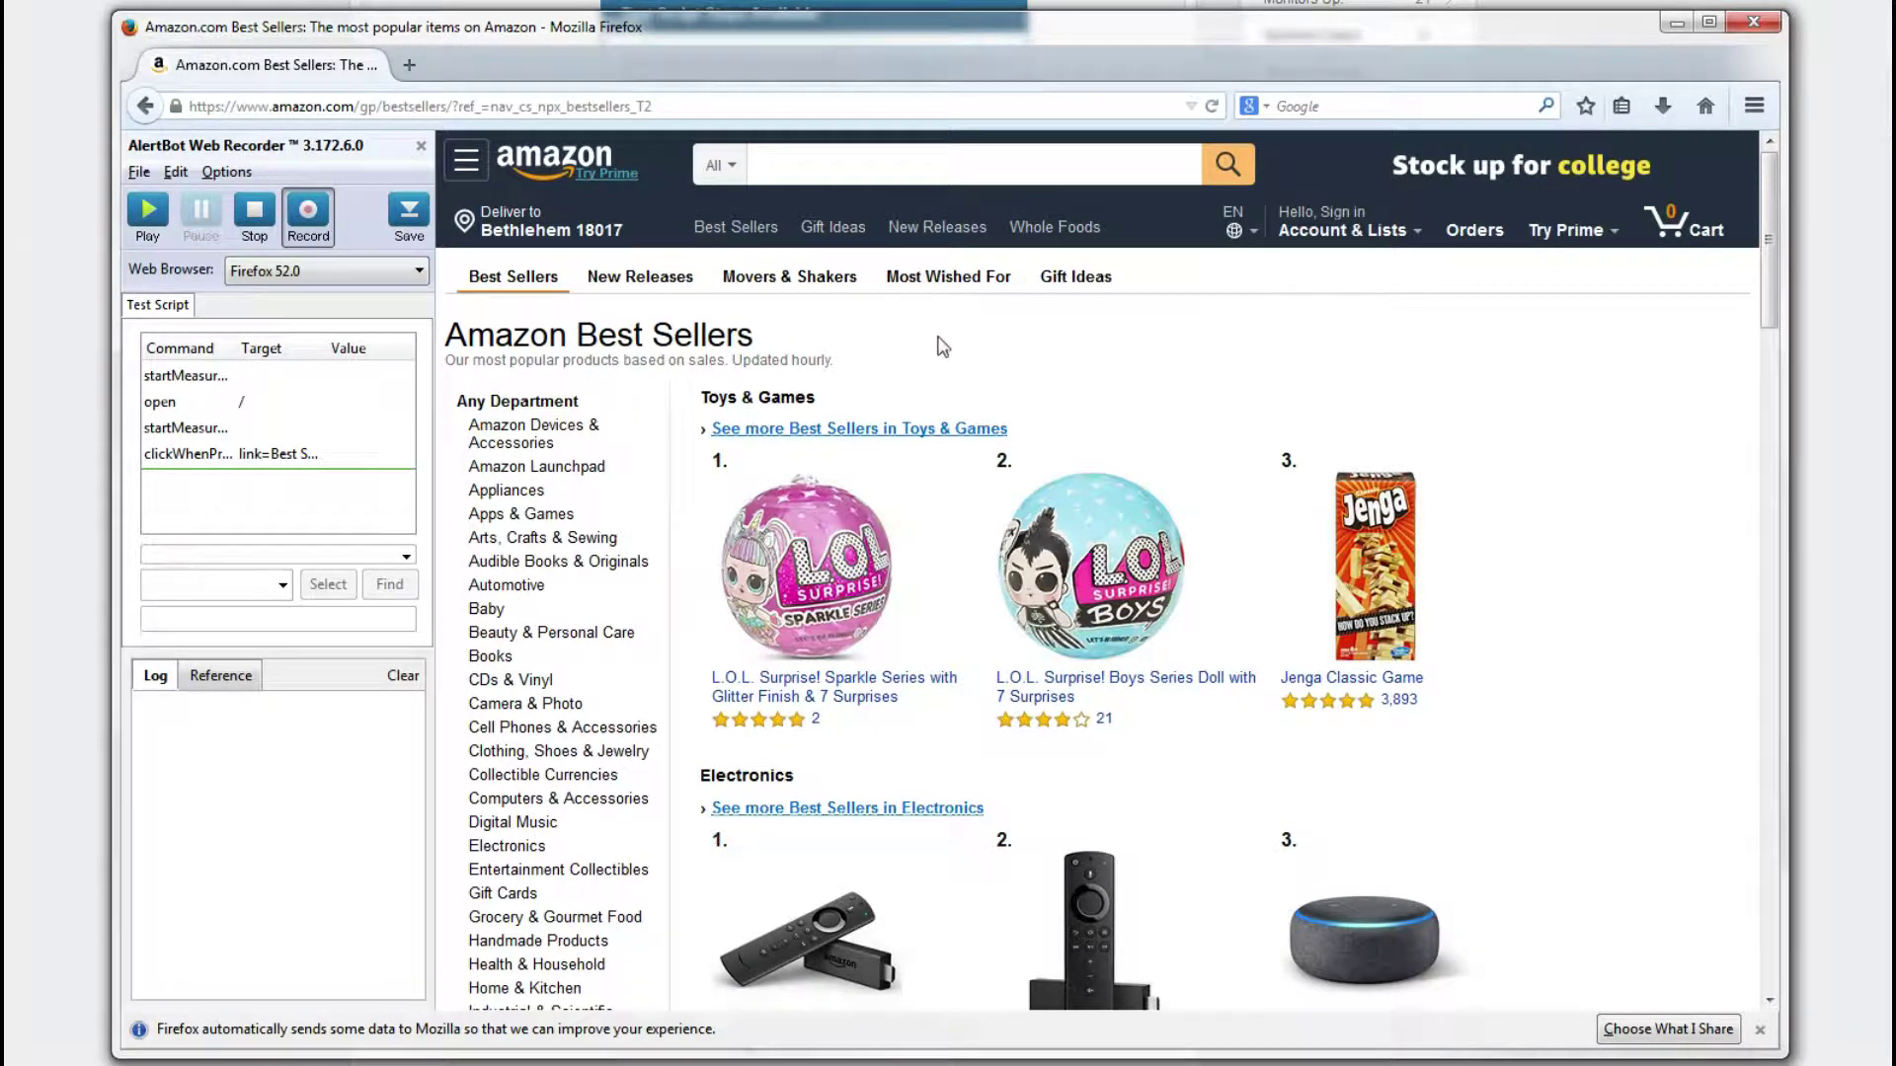
- Name the script's first measured step "Homepage" and the second "Best Sellers"
{"action": "left_click", "coordinate": [247, 376]}
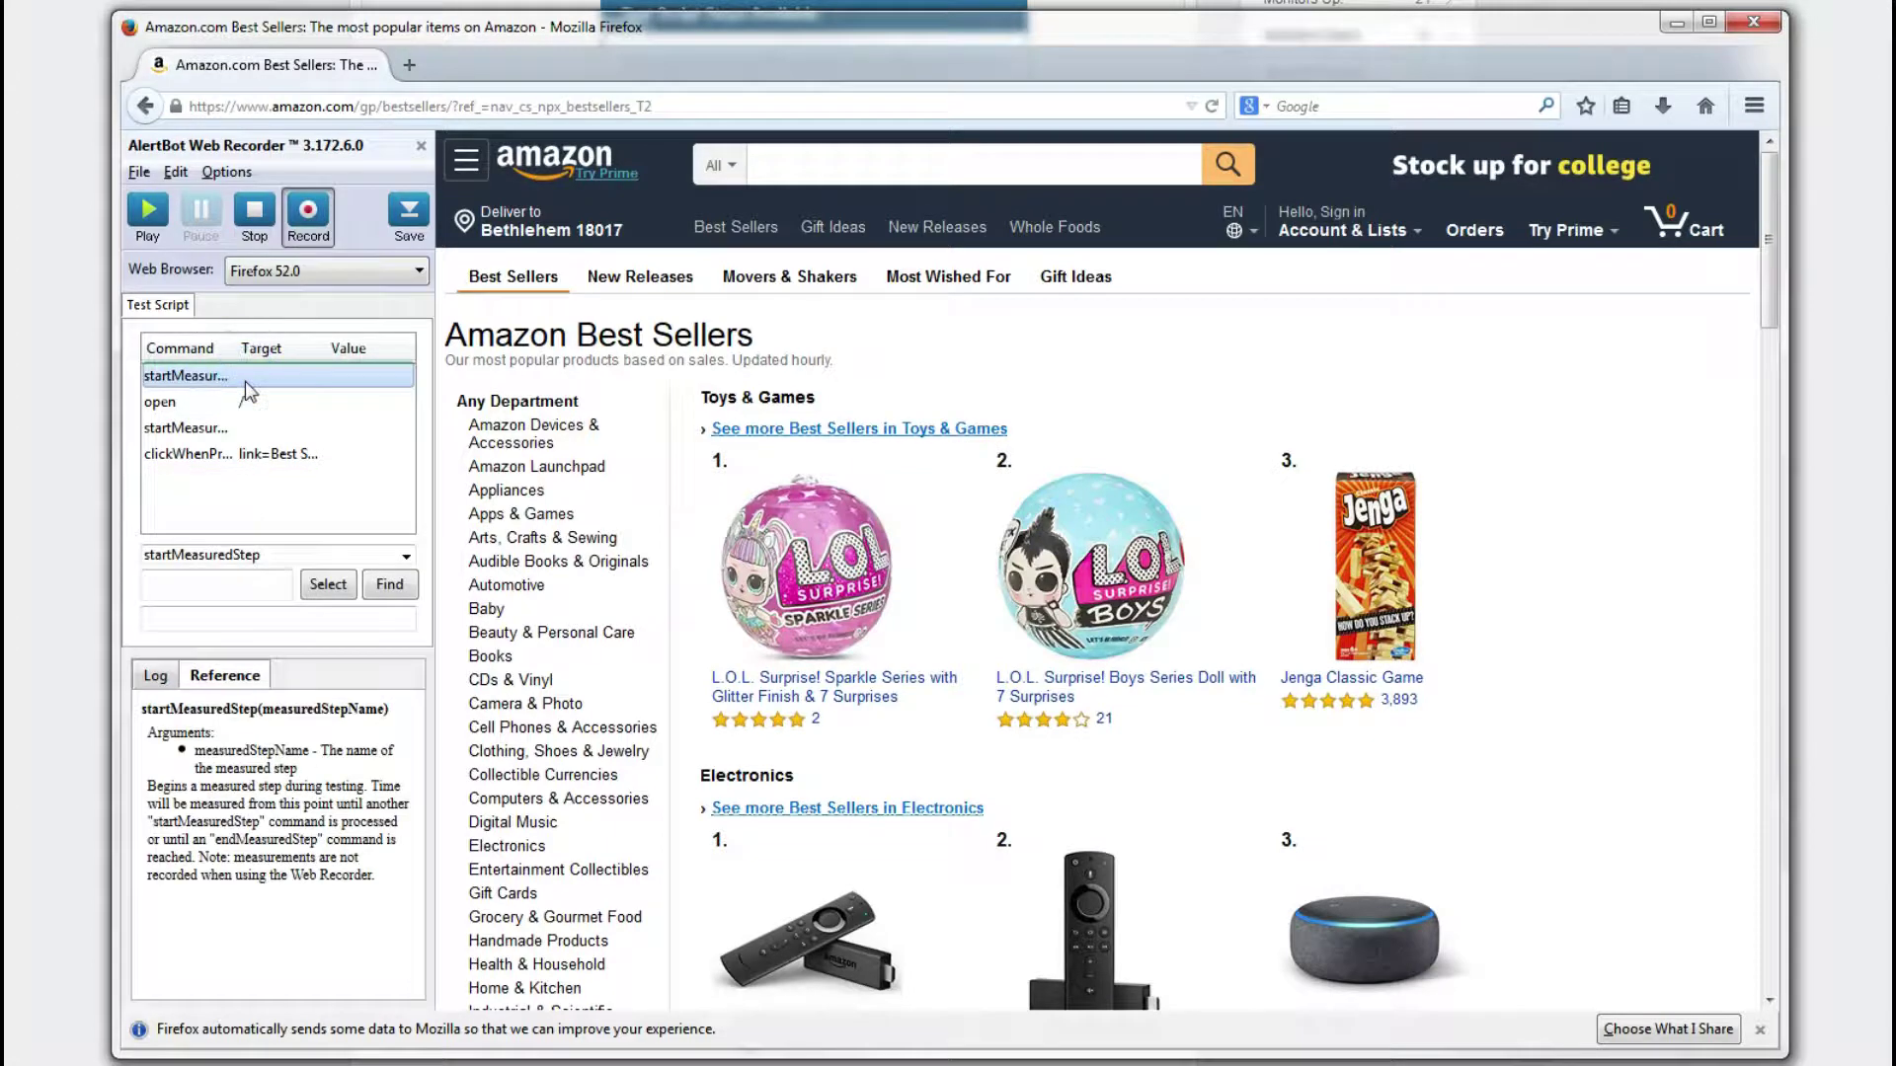
{"action": "left_click", "coordinate": [205, 587]}
{"action": "type", "text": "Homepage"}
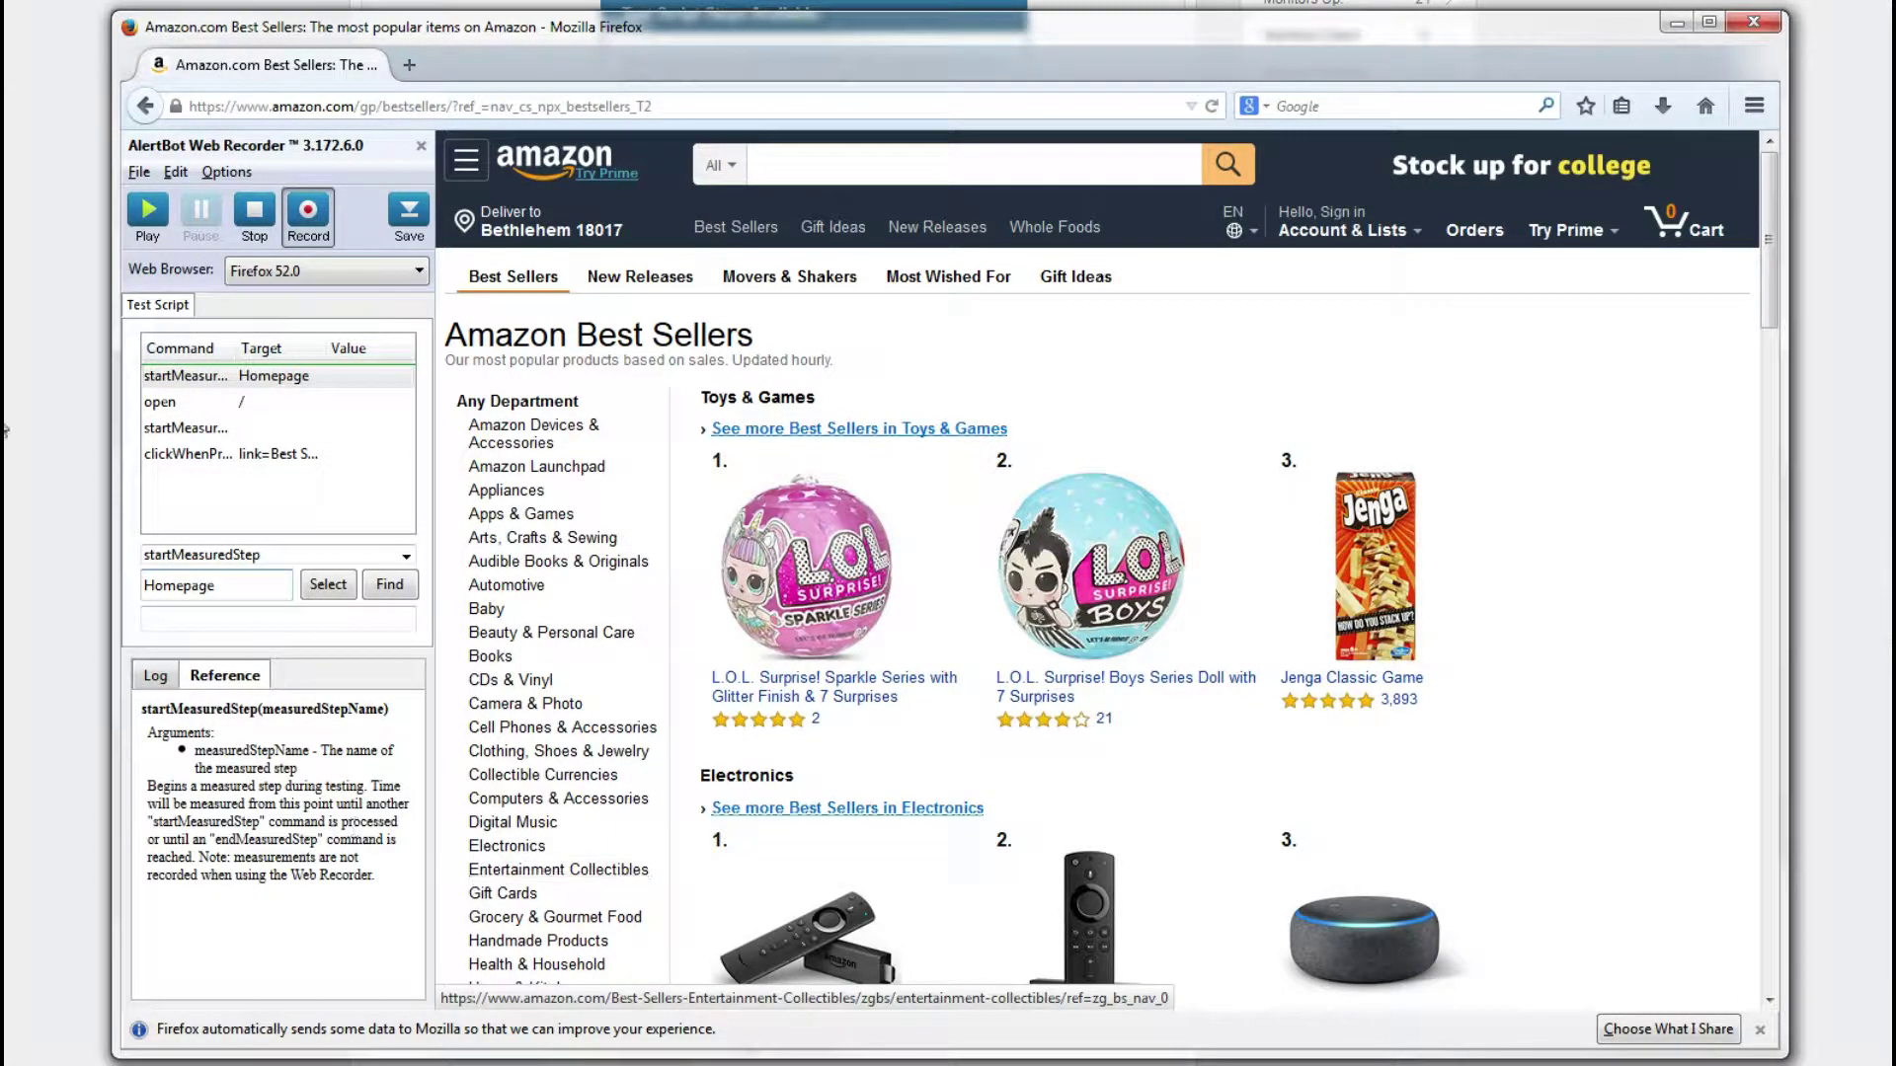
{"action": "left_click", "coordinate": [205, 429]}
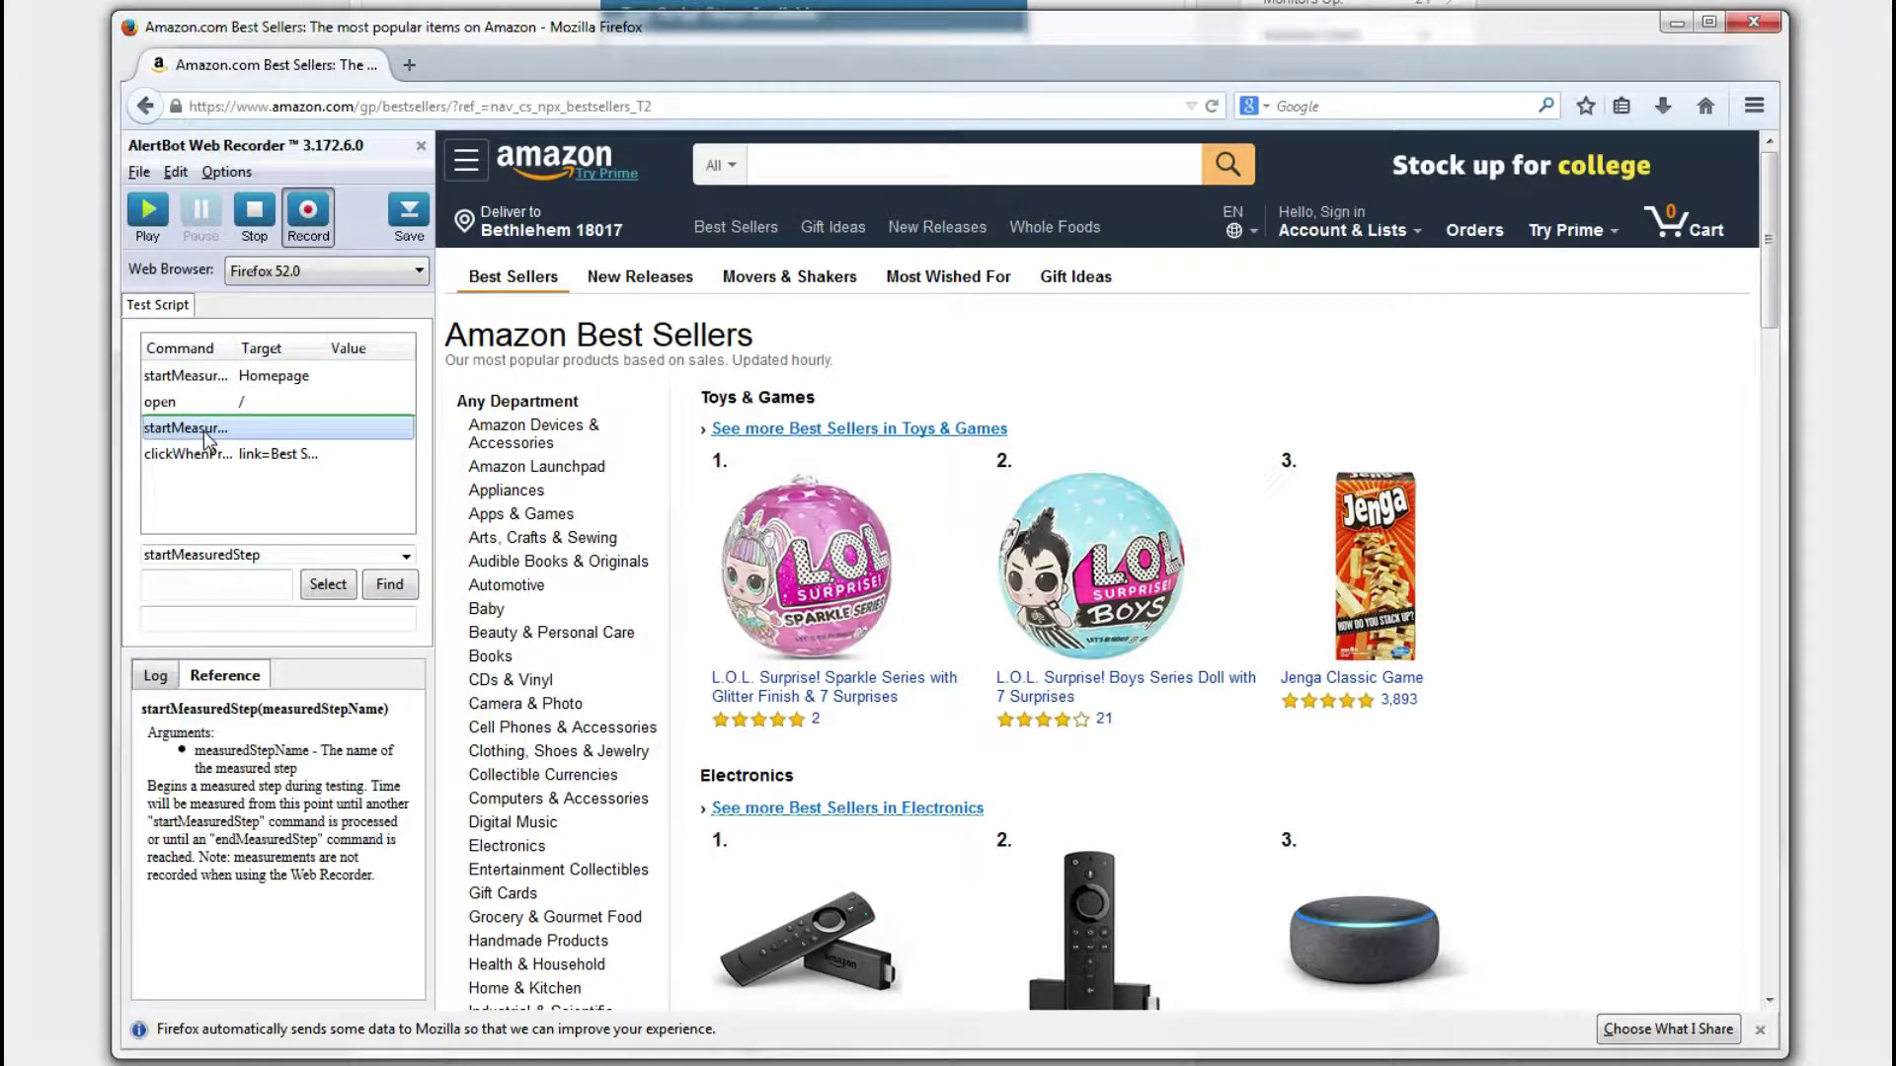
{"action": "left_click", "coordinate": [220, 593]}
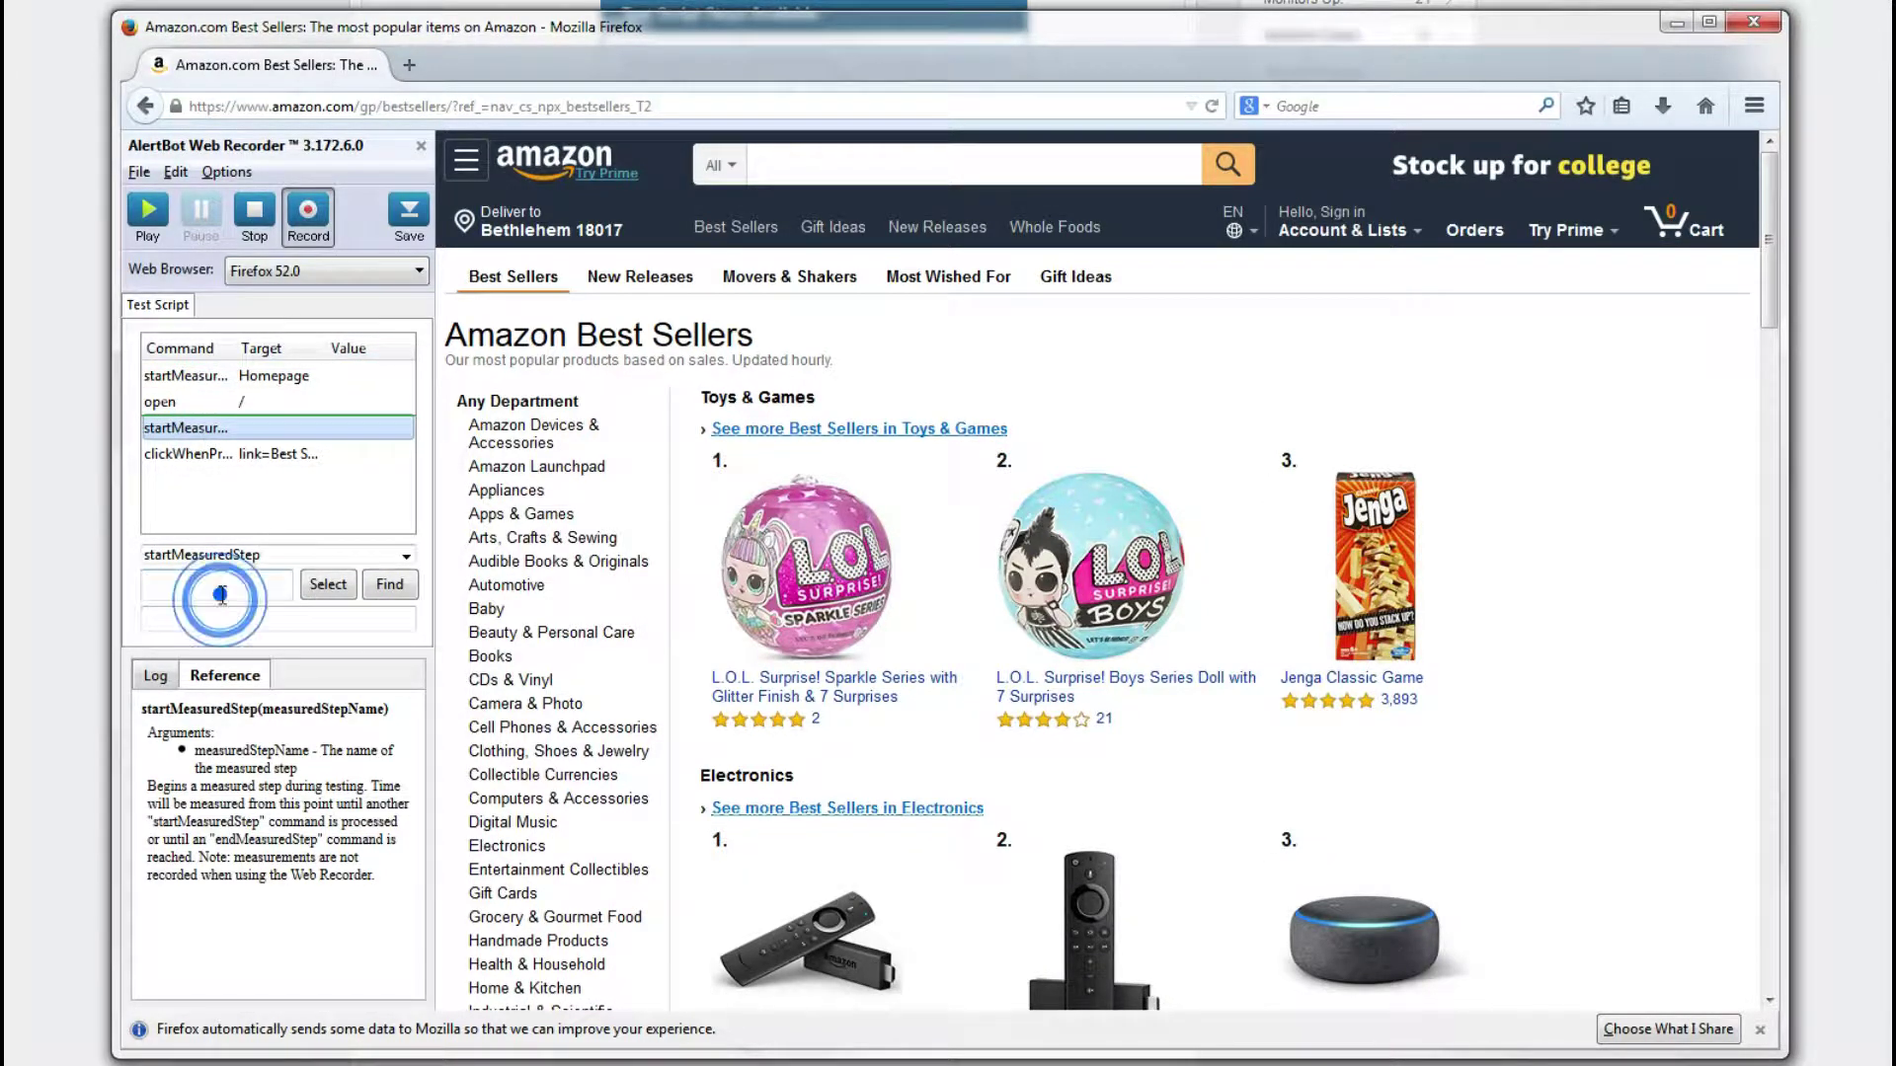
{"action": "type", "text": "Best Sellers"}
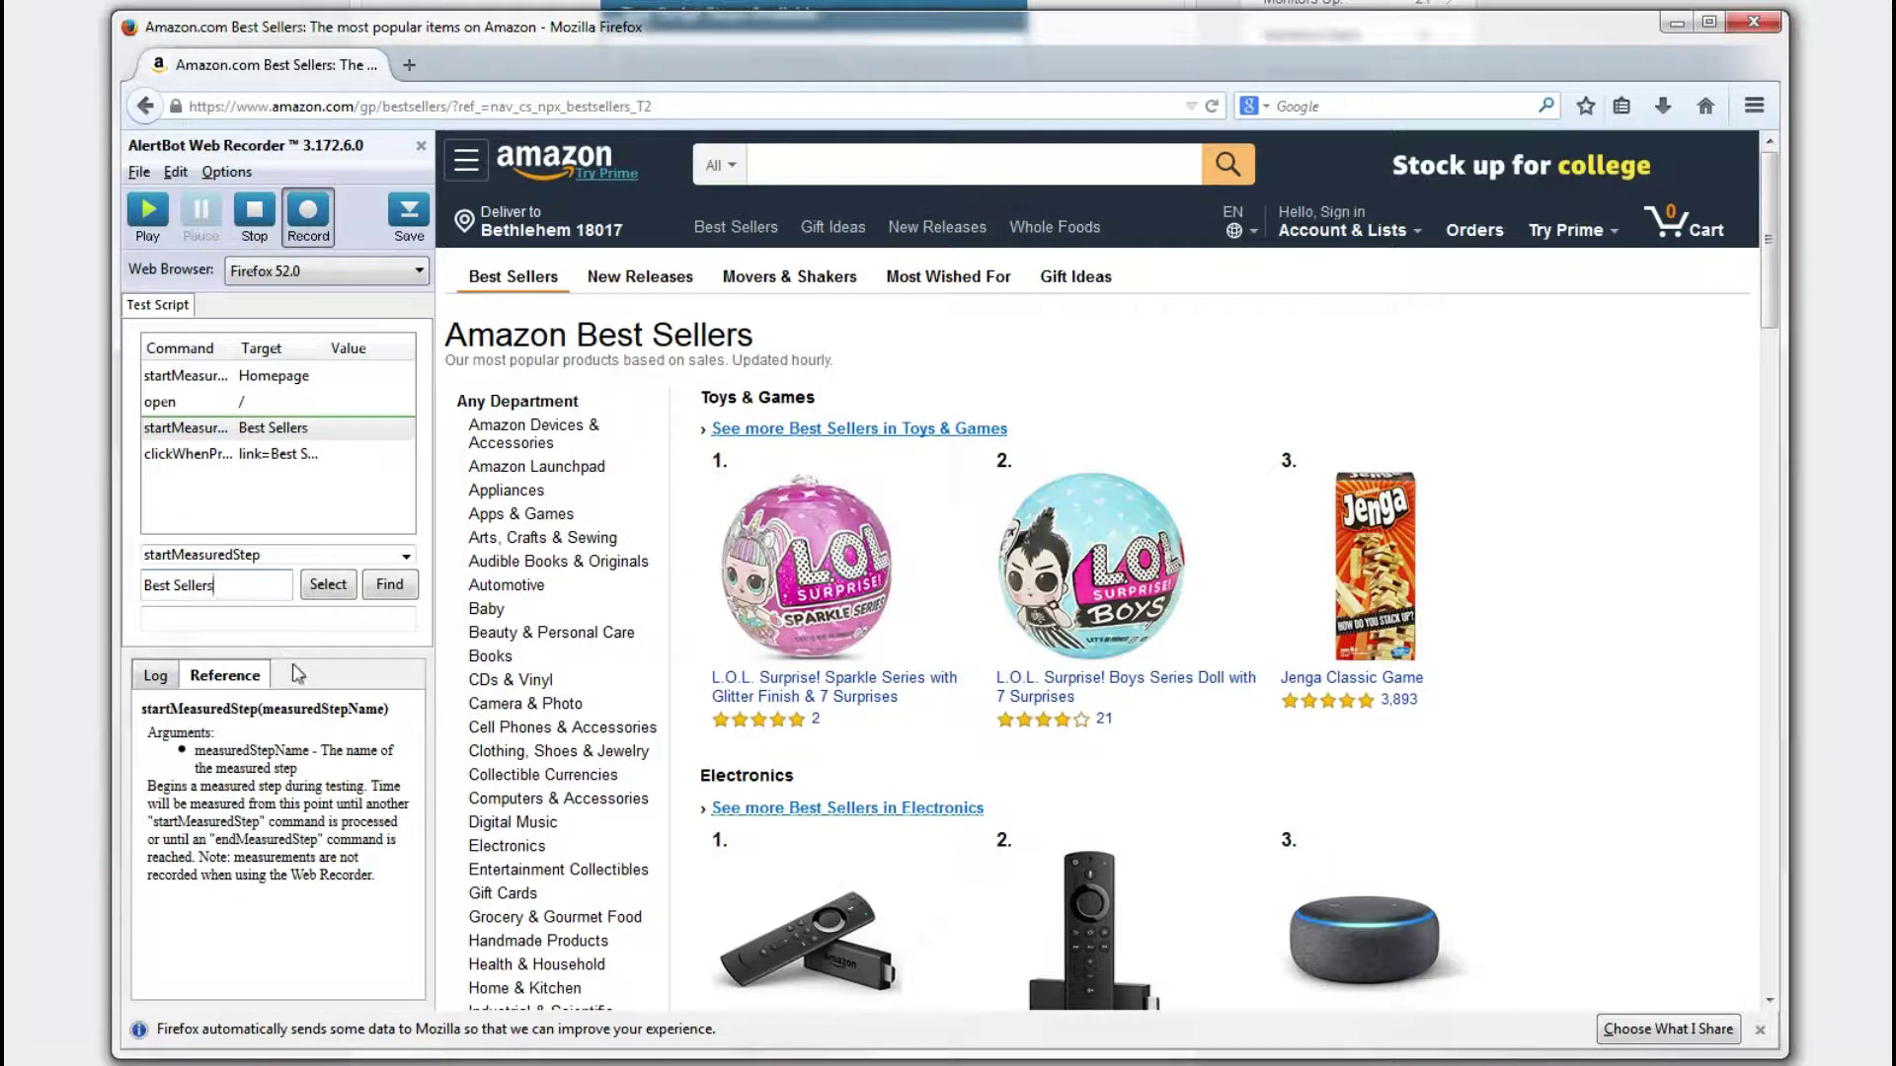
- Record opening the Jenga Classic Game product at the end of the script and name its measured step "Jenga"
{"action": "left_click", "coordinate": [206, 480]}
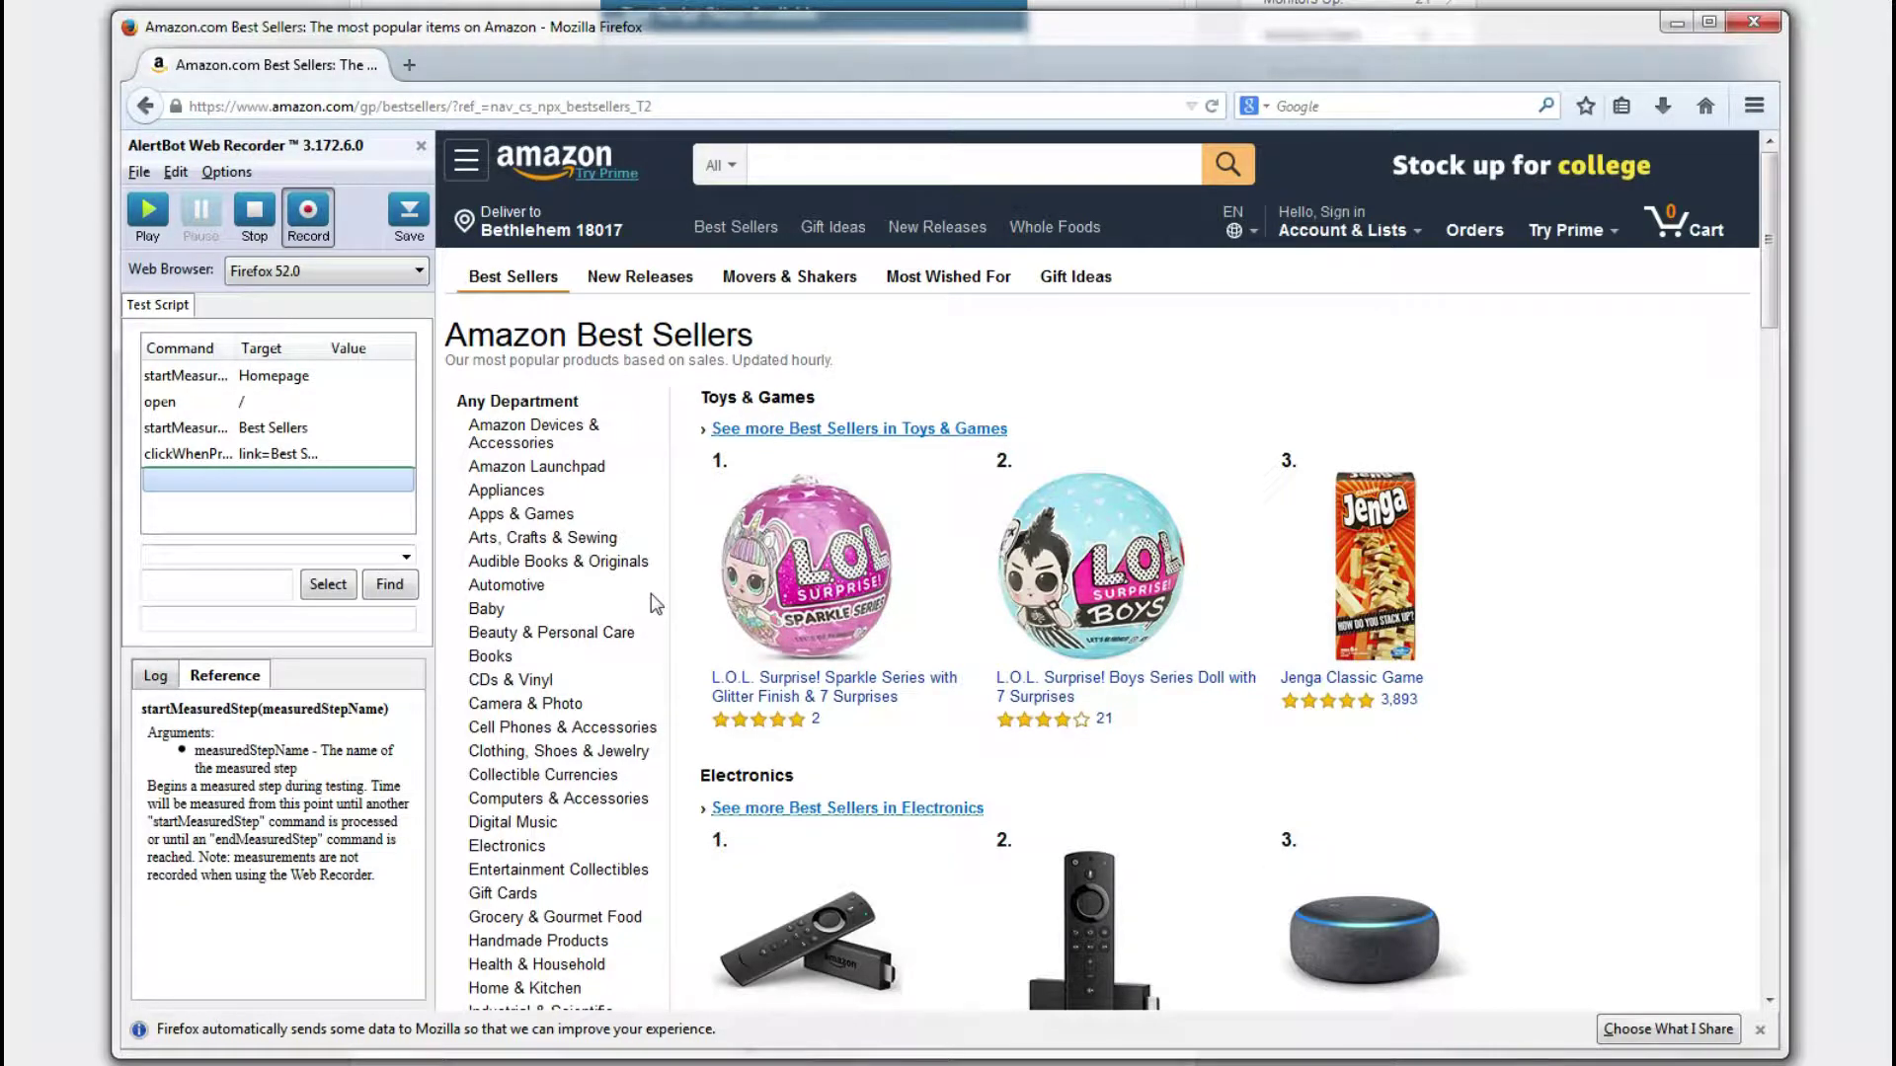
{"action": "left_click", "coordinate": [1385, 570]}
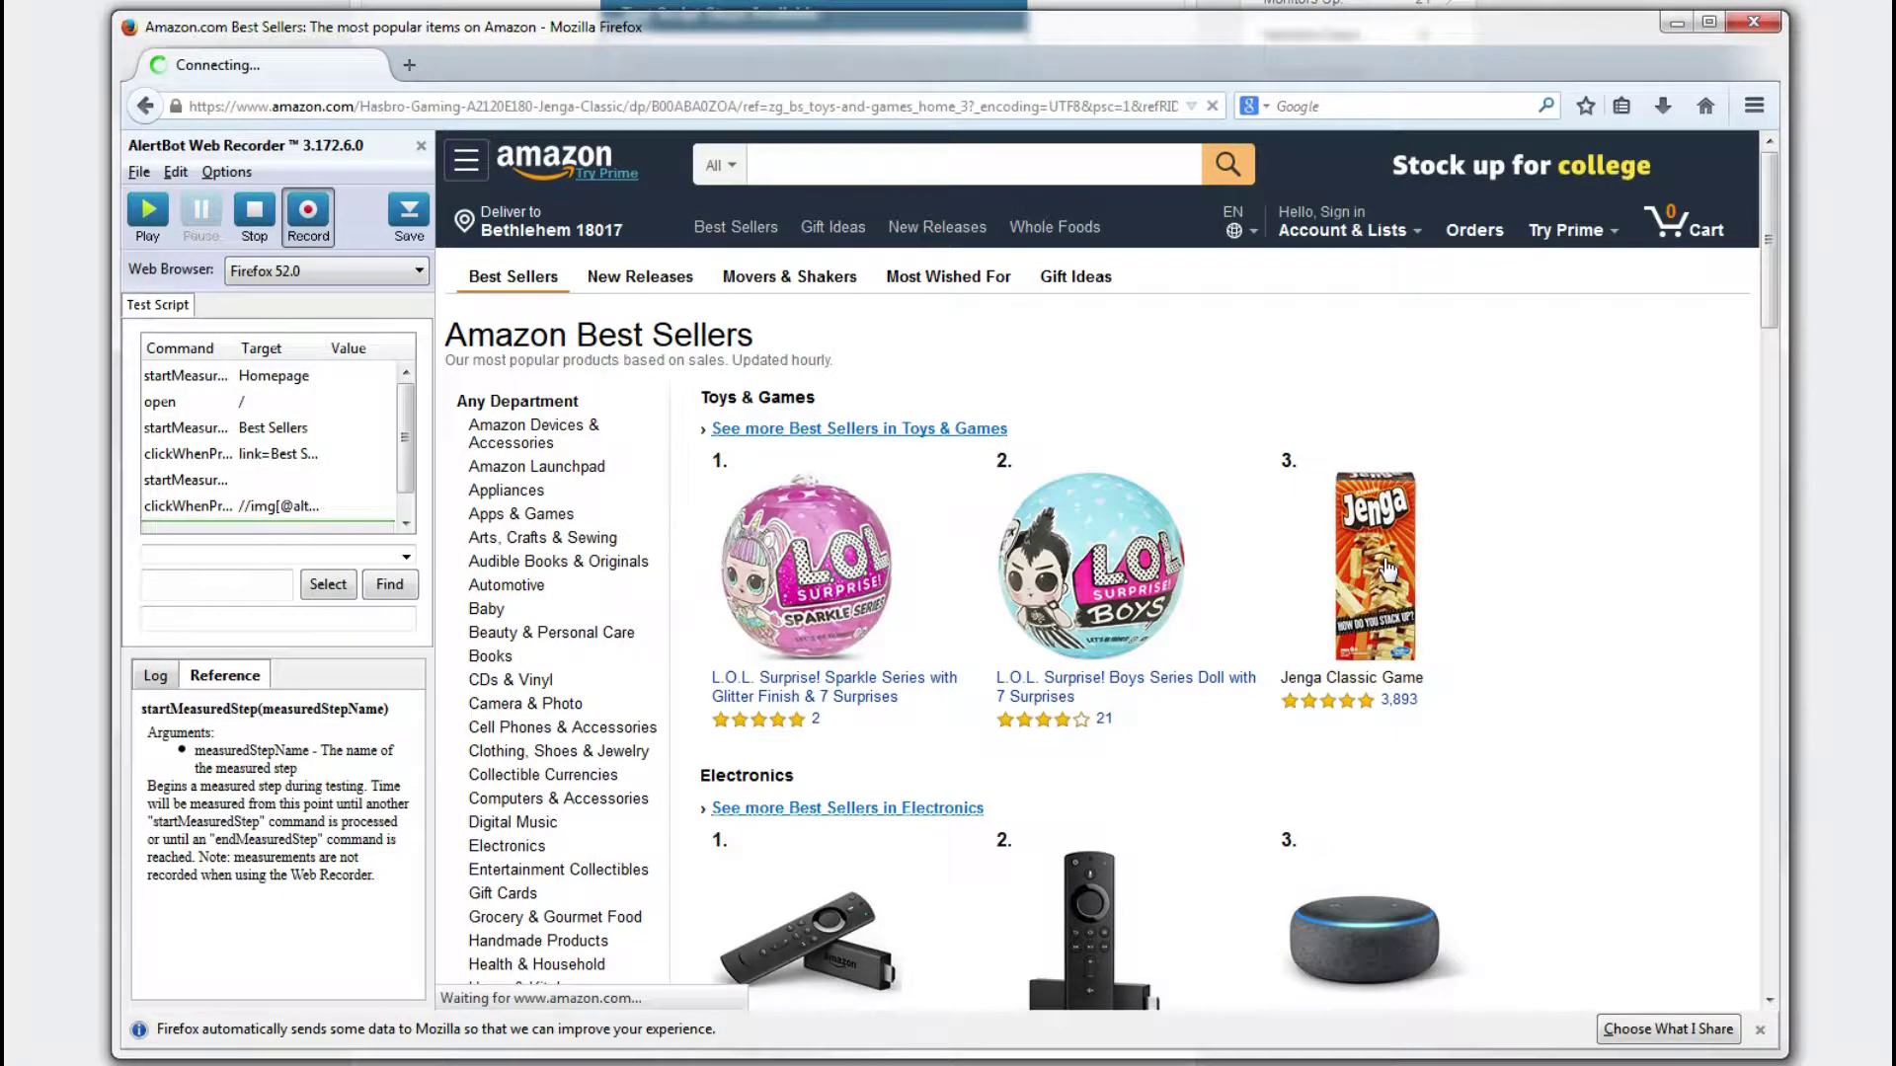
{"action": "left_click", "coordinate": [194, 480]}
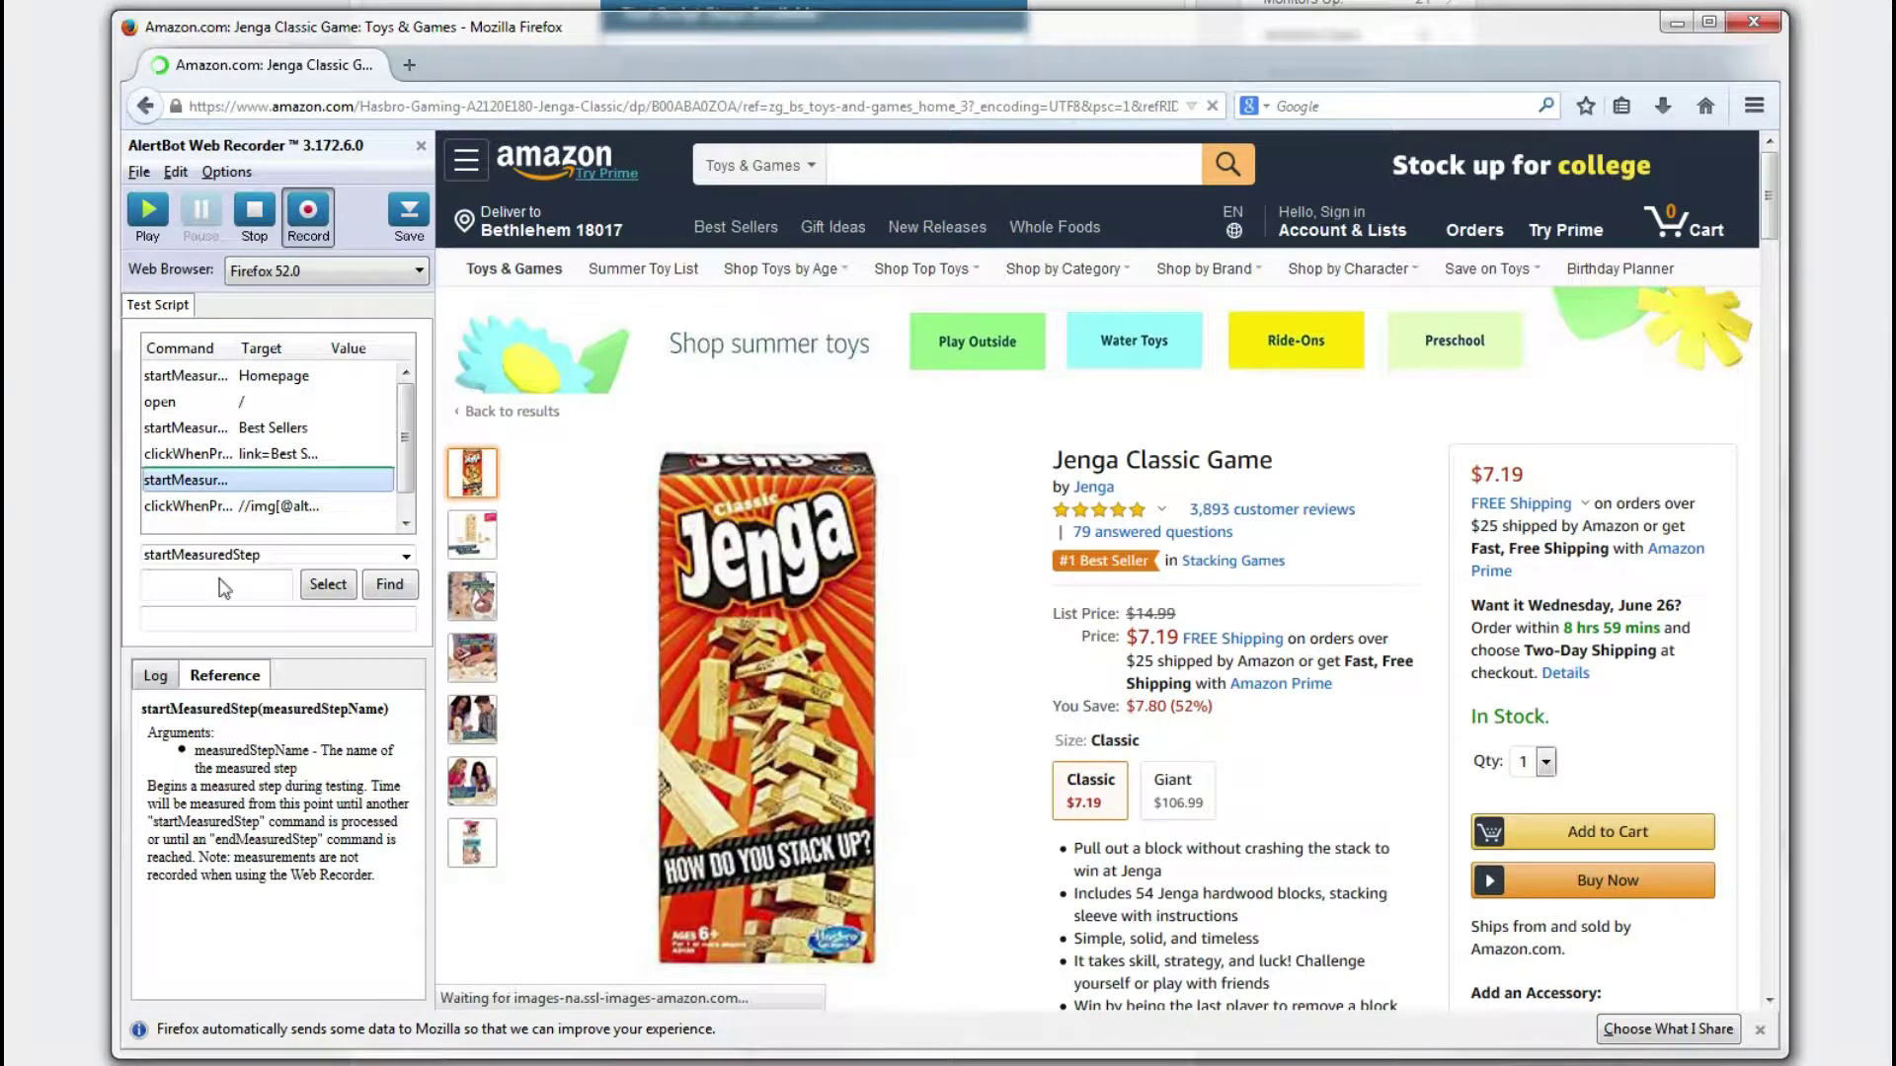
{"action": "left_click", "coordinate": [219, 583]}
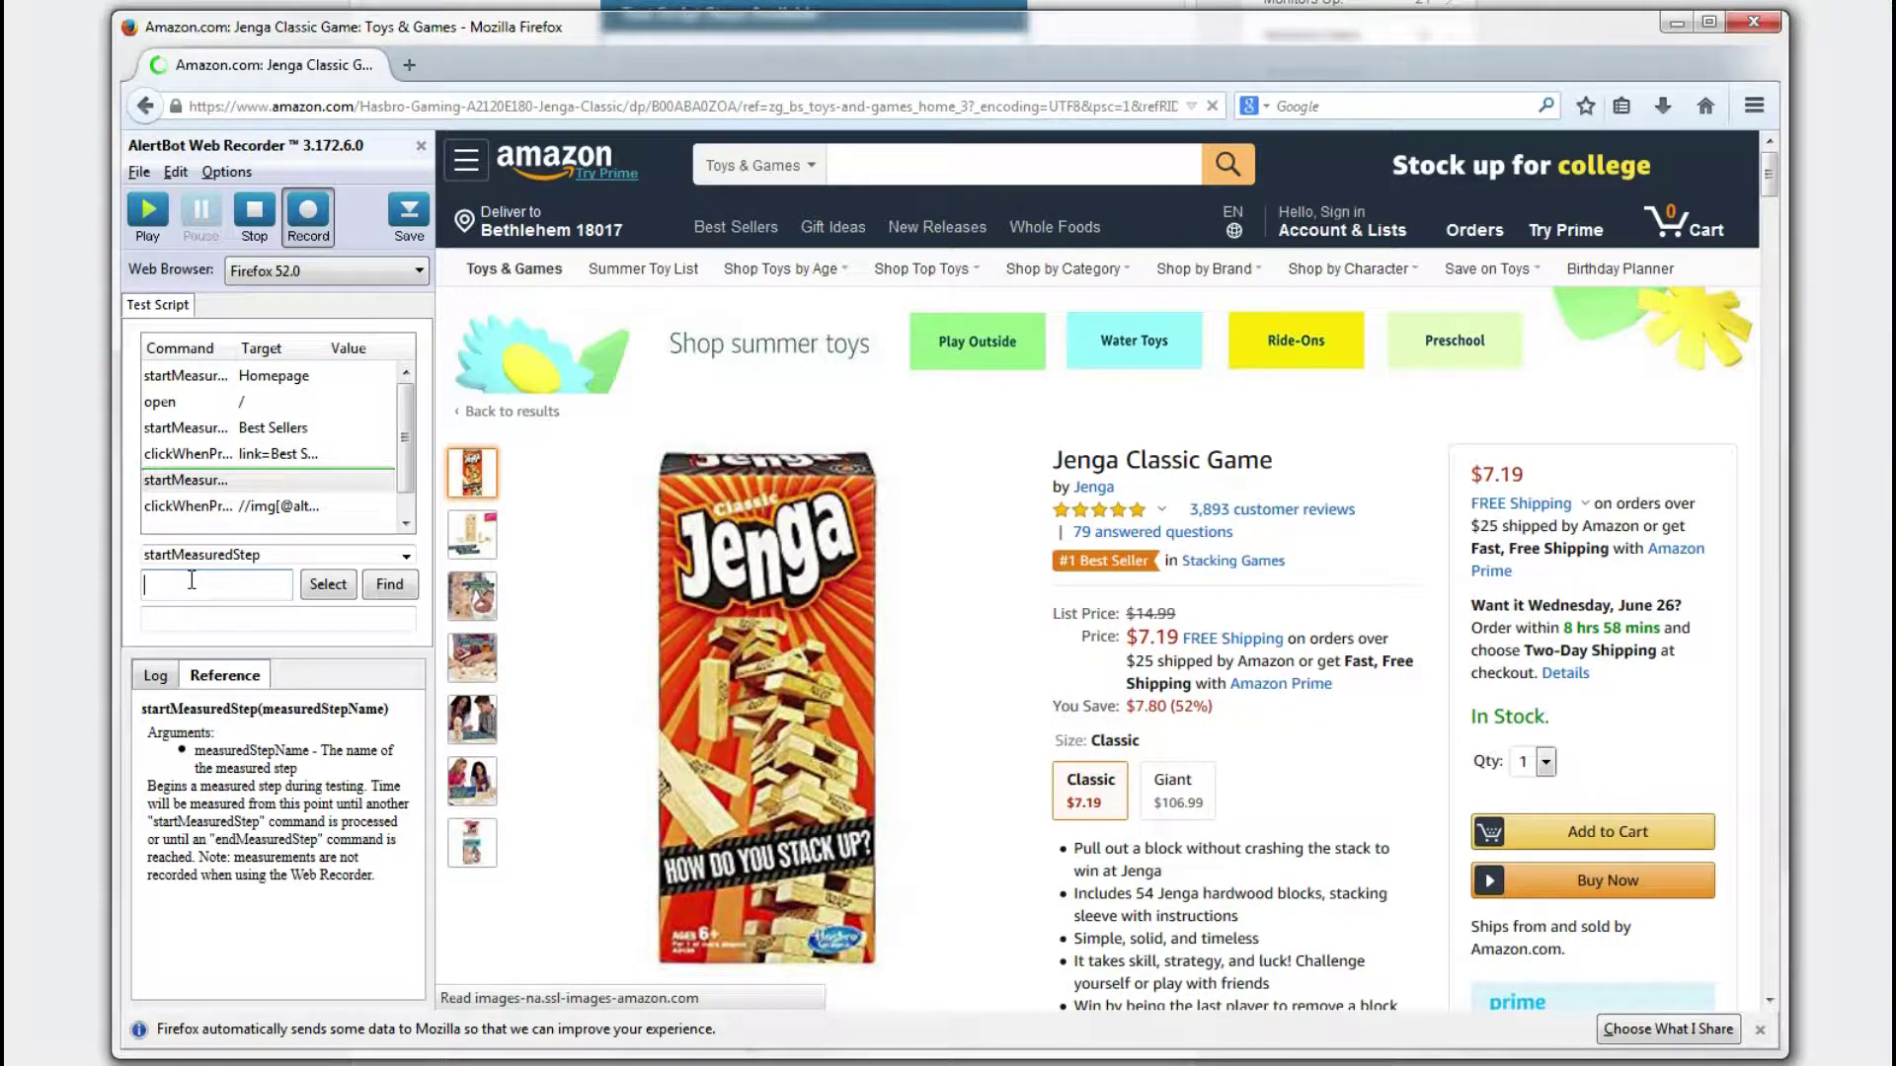
{"action": "type", "text": "Jenga"}
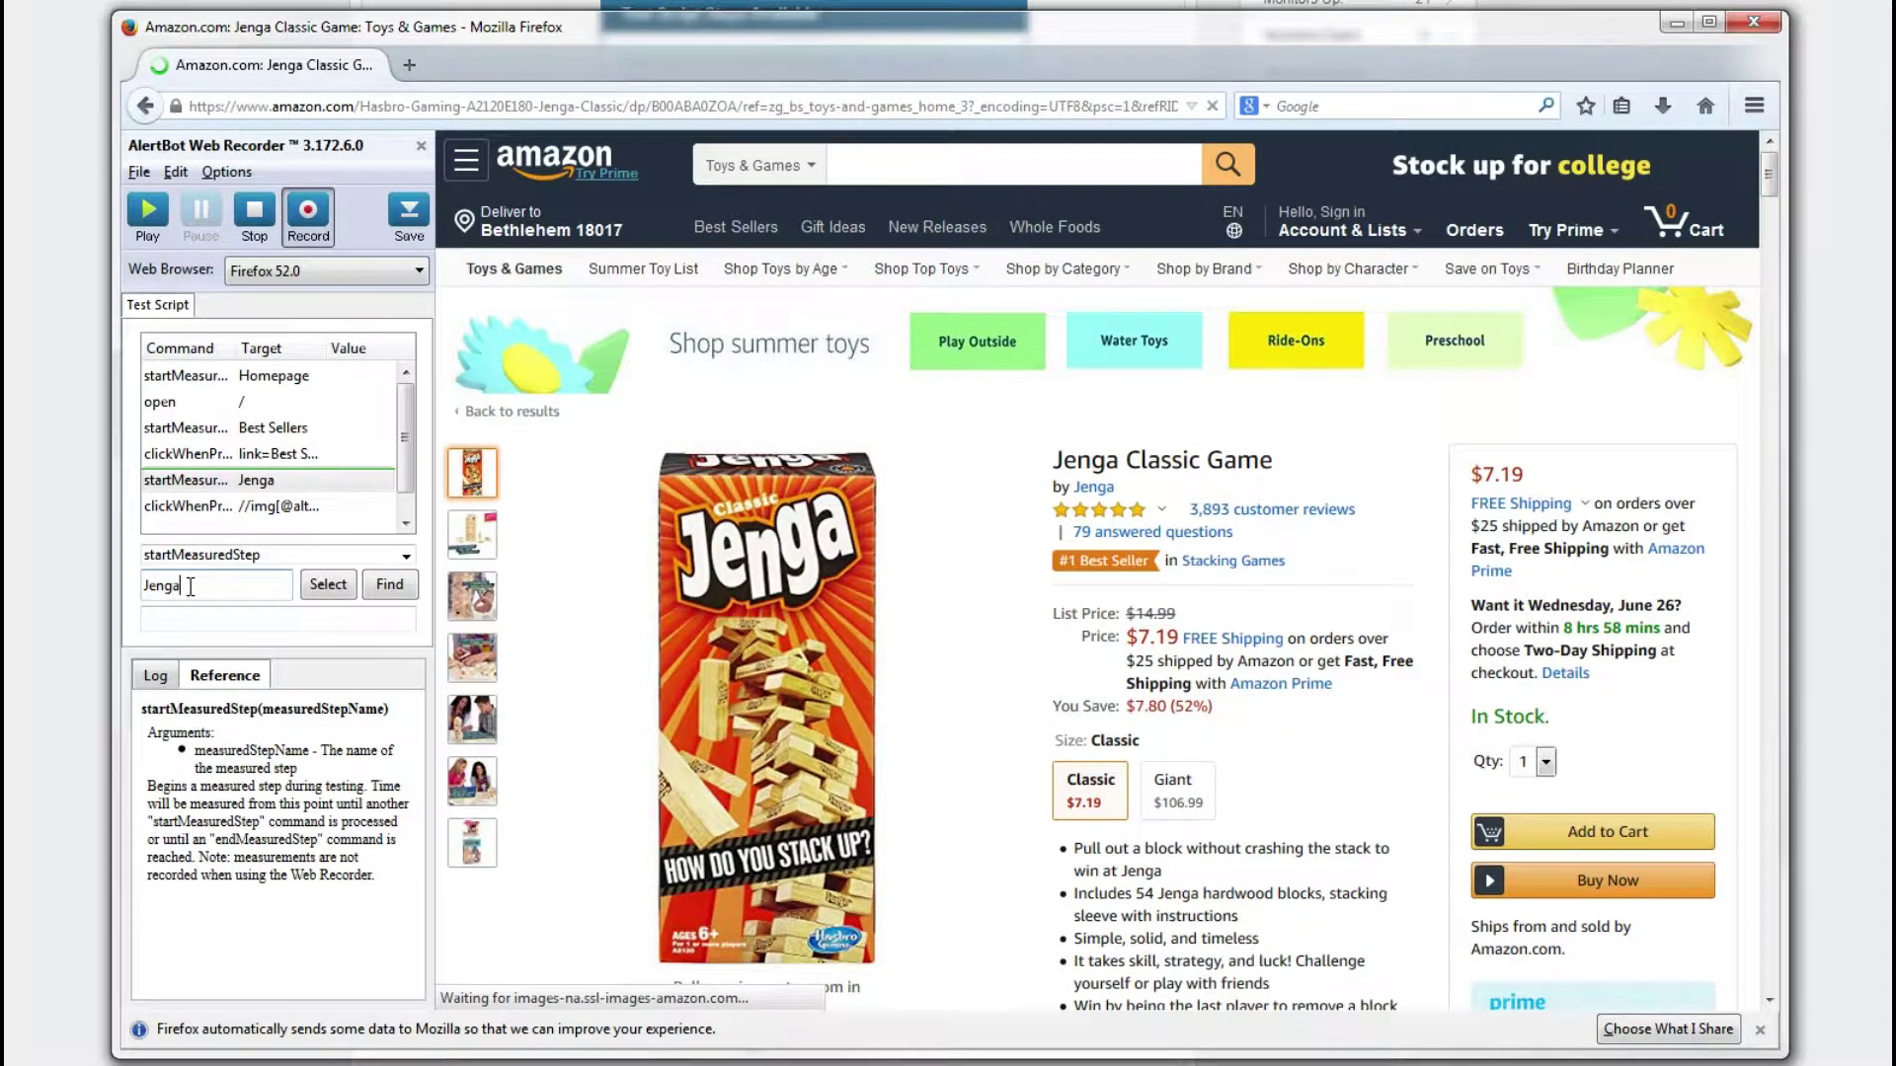
- Record choosing the Giant size of the game at the script's end and name its measured step "Jenga Giant"
{"action": "left_click", "coordinate": [227, 512]}
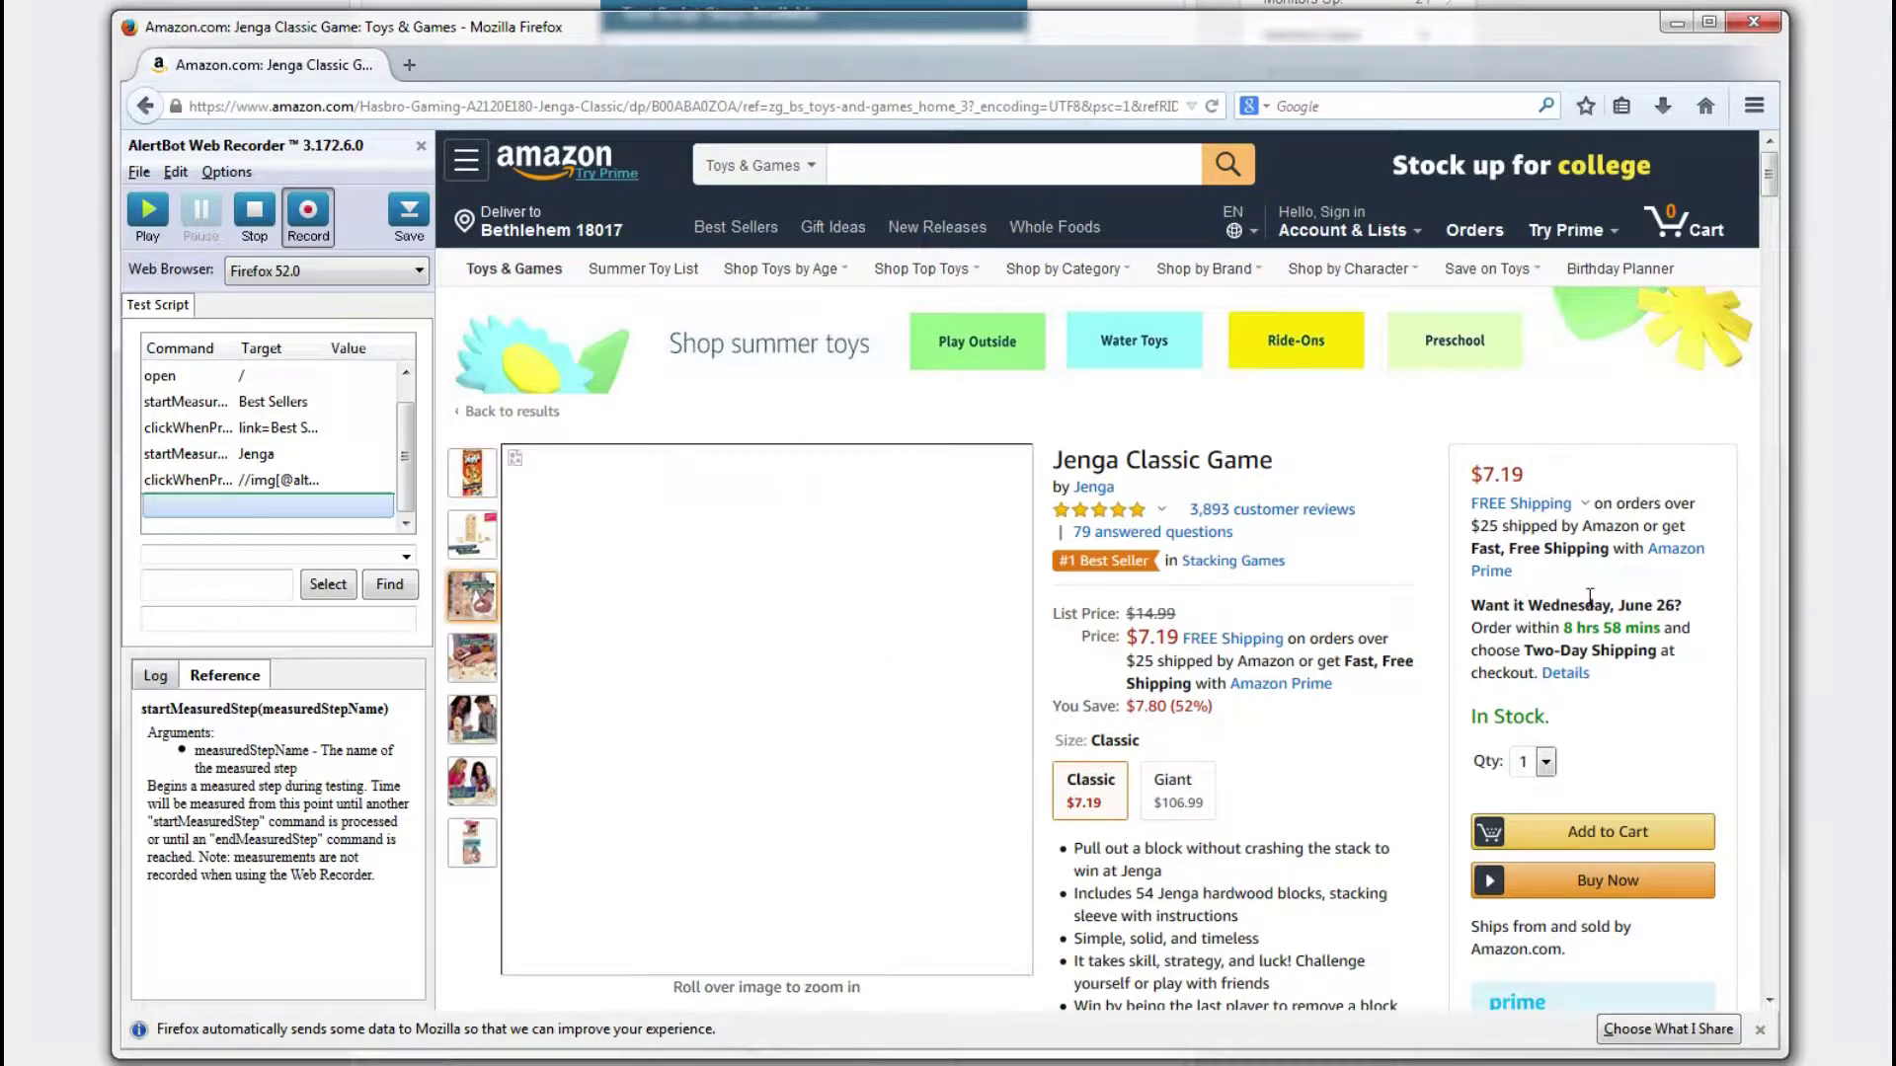
{"action": "scroll", "coordinate": [1283, 647], "scroll_direction": "down", "scroll_amount": 2}
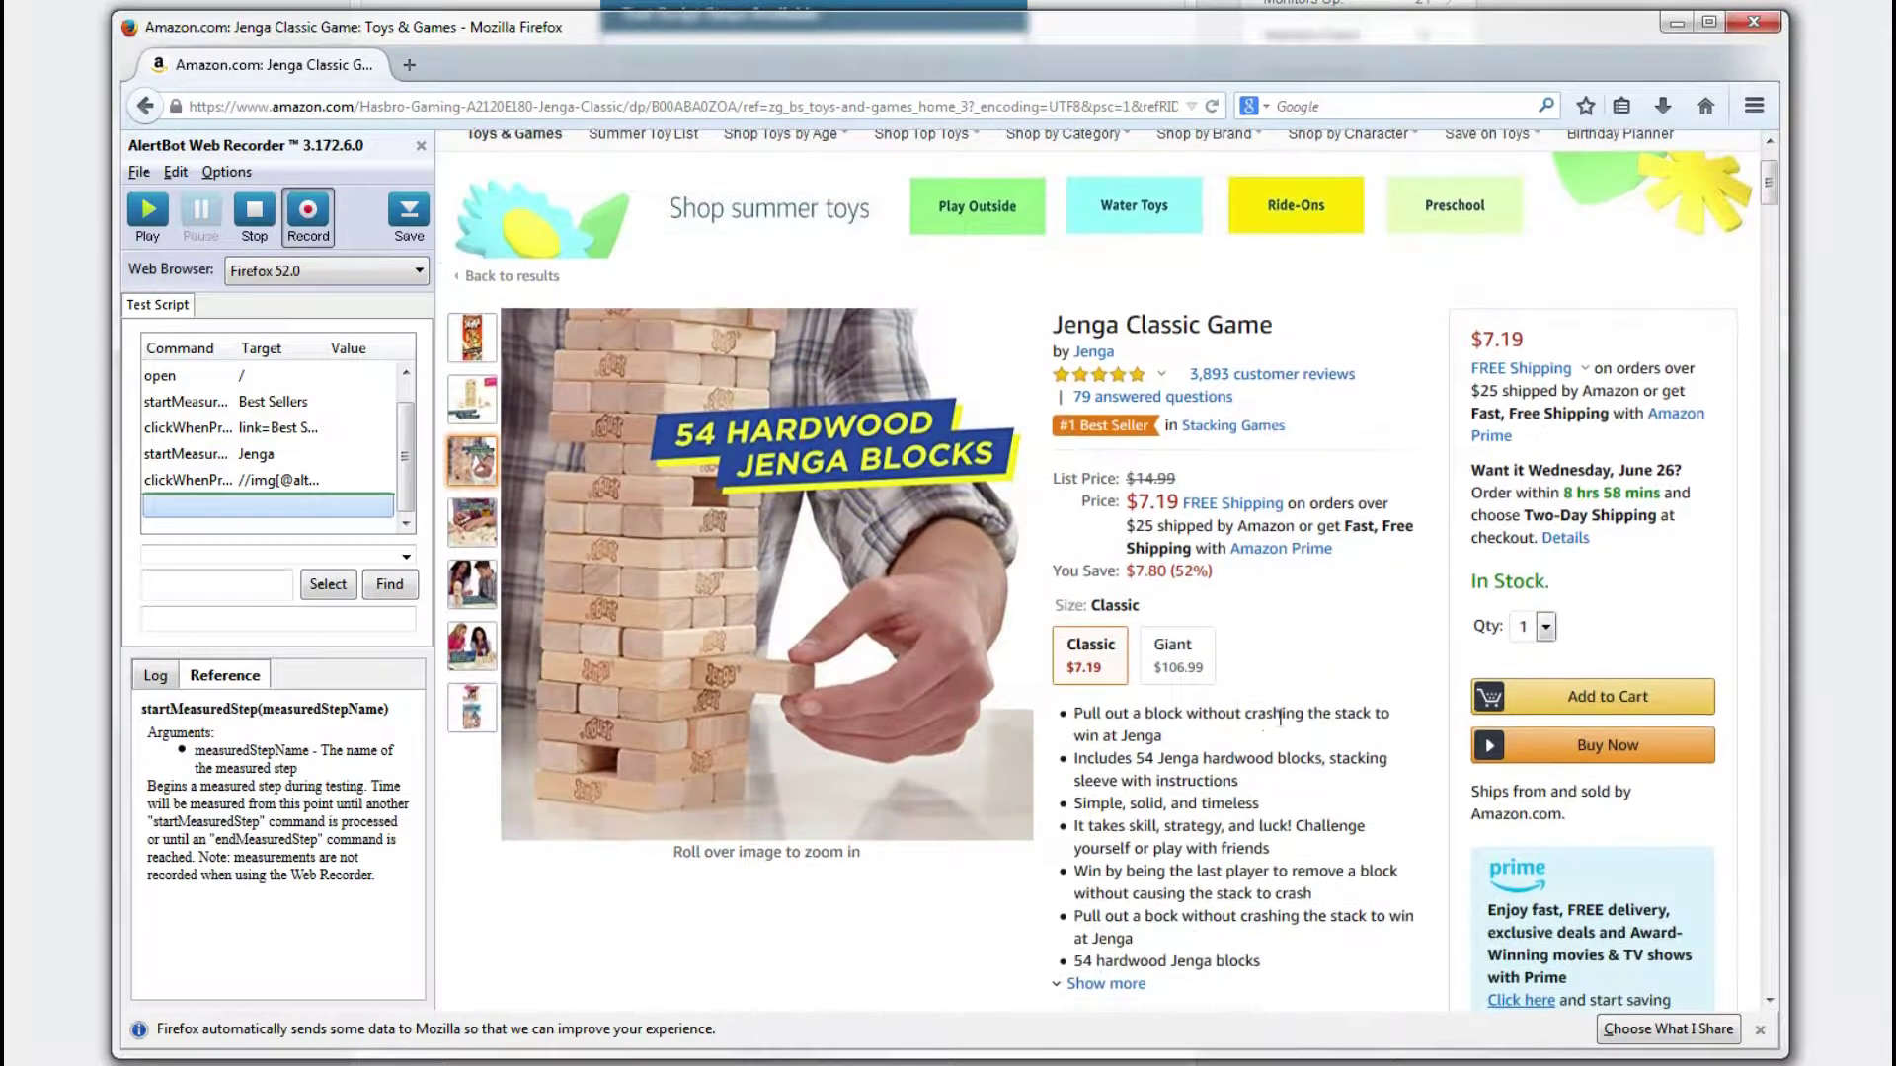
{"action": "left_click", "coordinate": [1185, 658]}
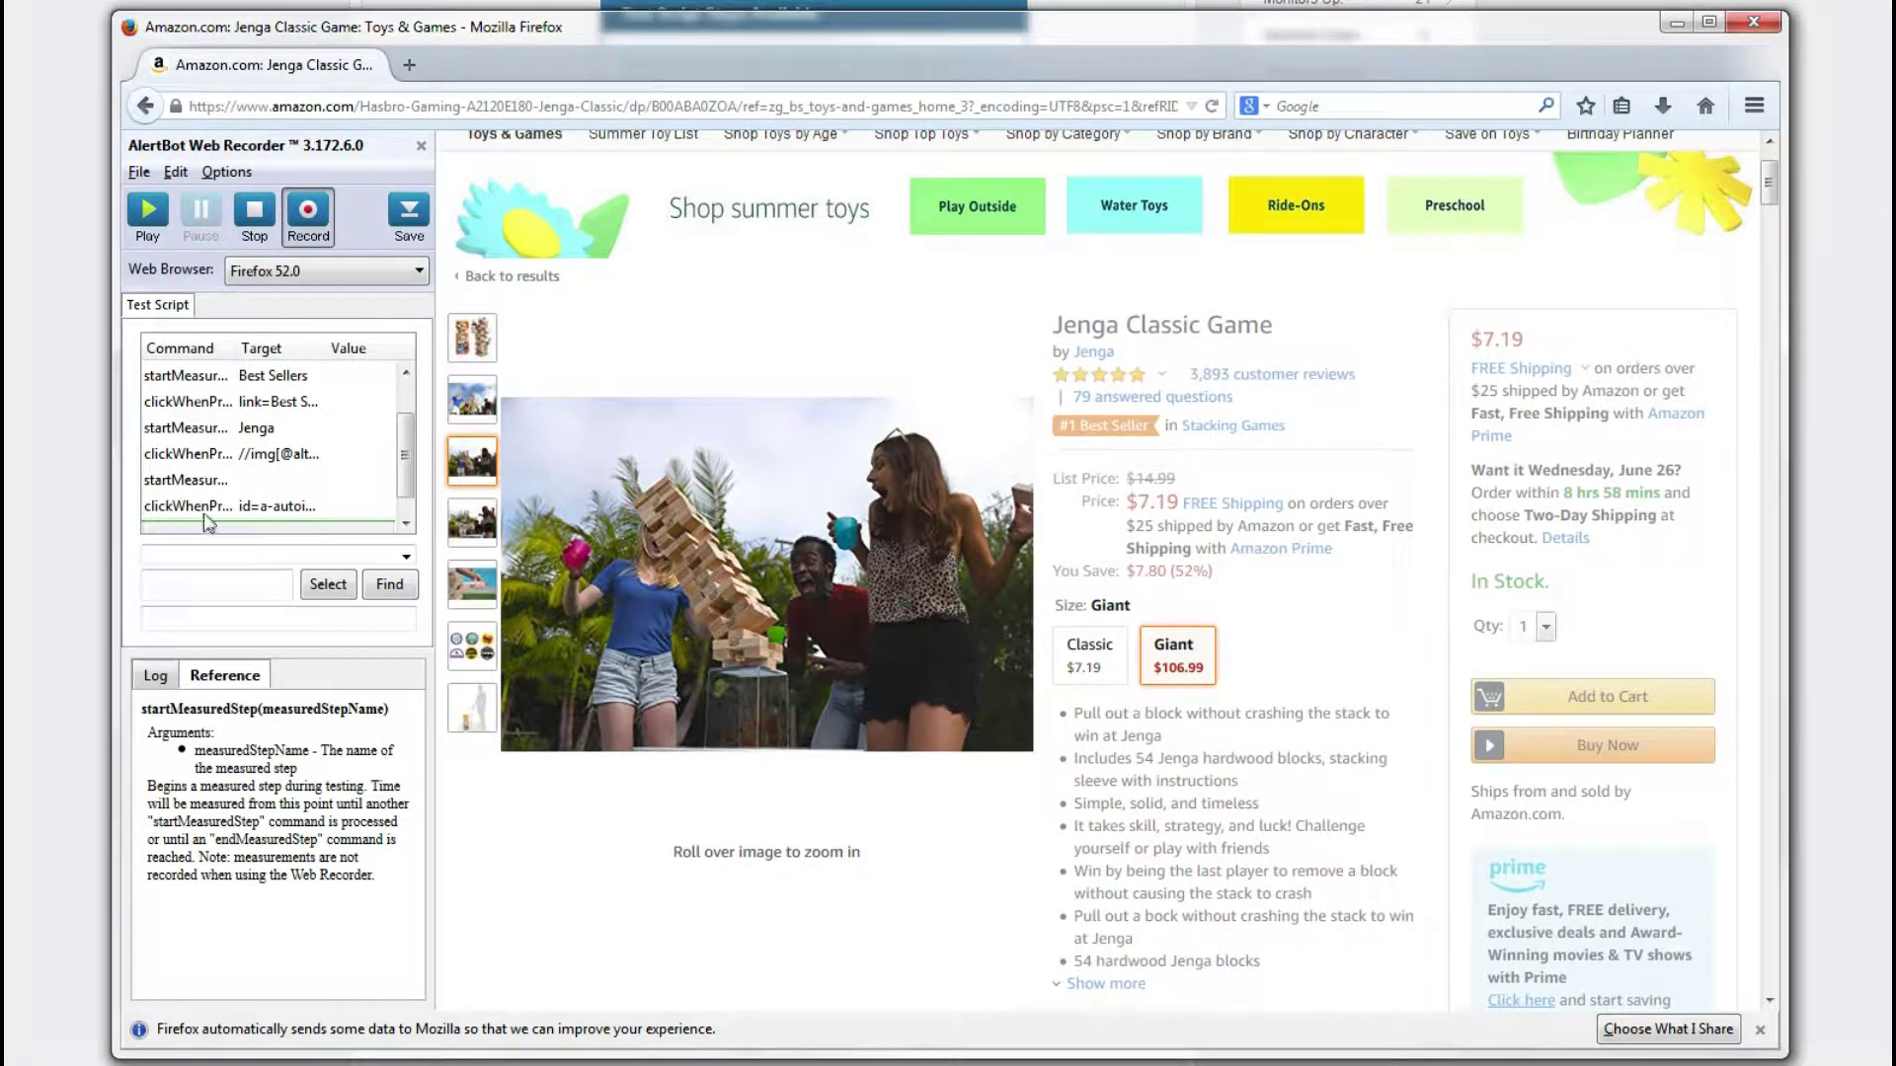
{"action": "left_click", "coordinate": [201, 480]}
{"action": "left_click", "coordinate": [217, 583]}
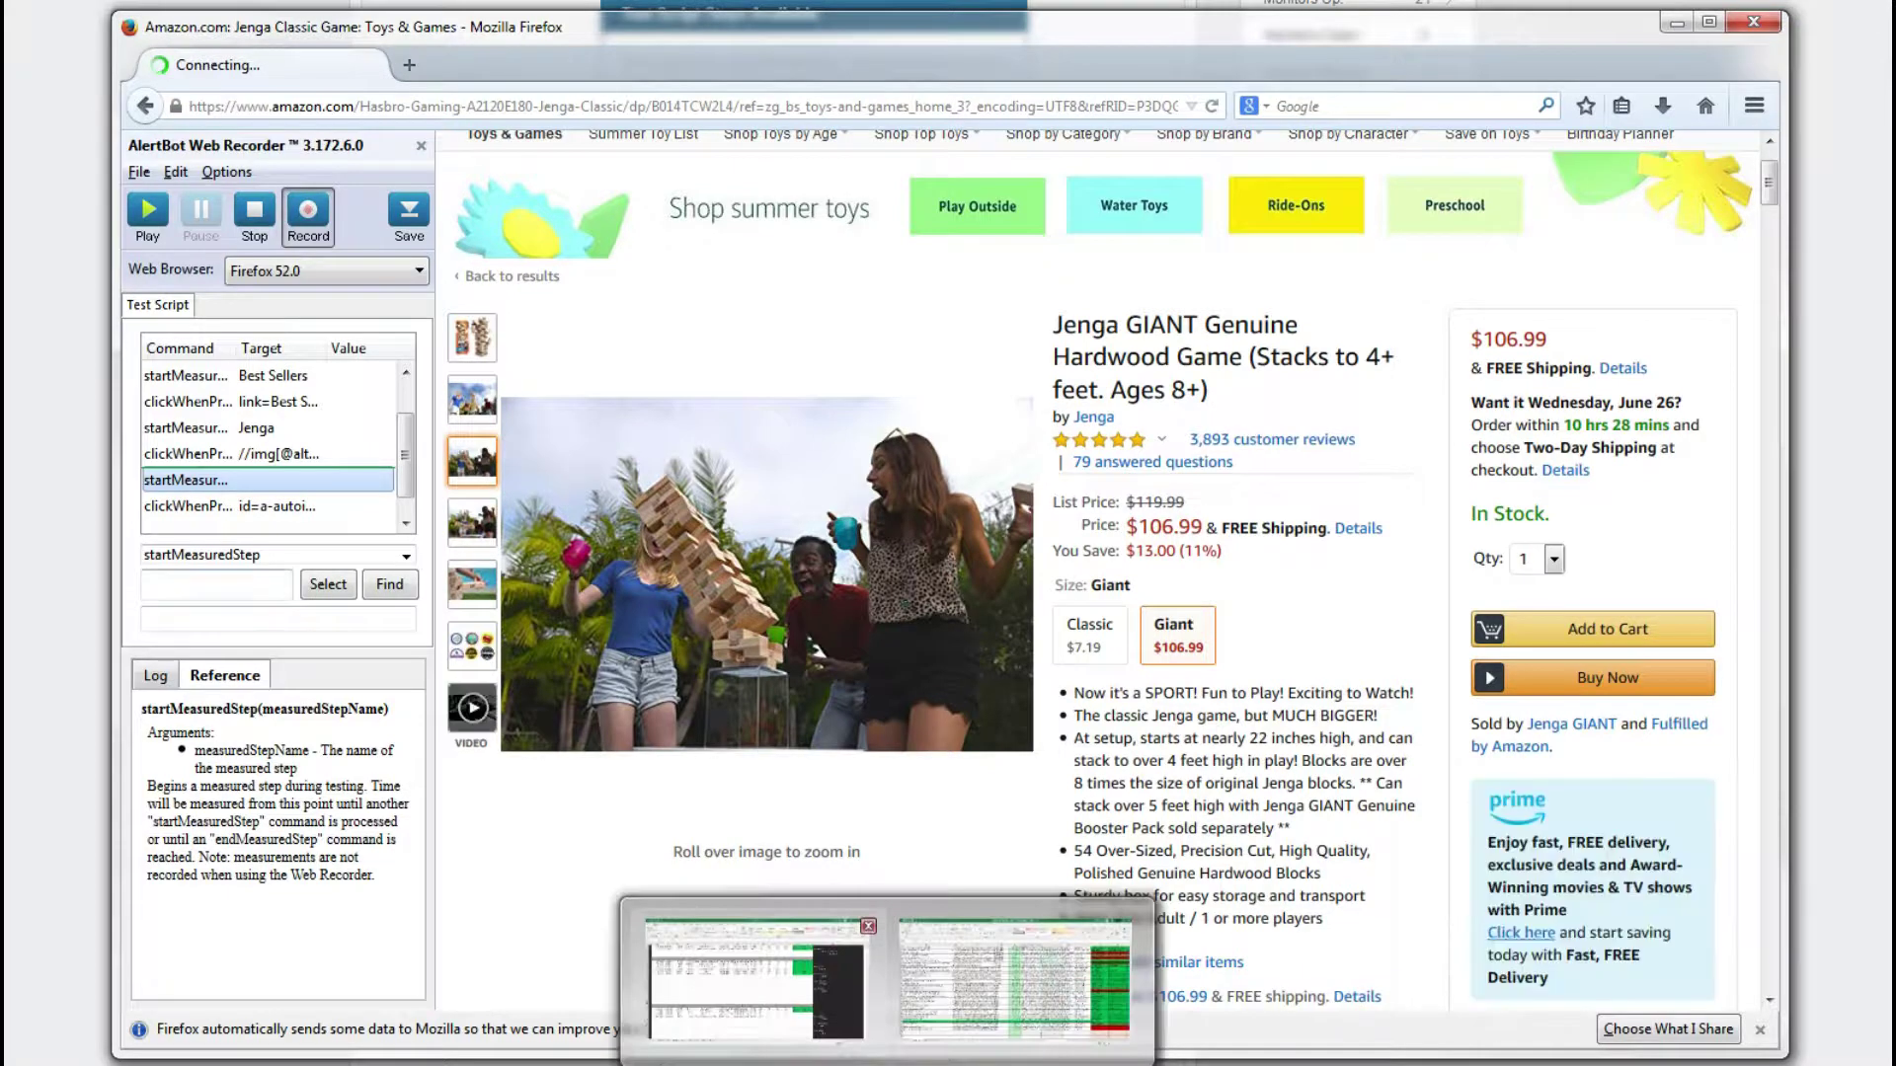
{"action": "type", "text": "Jenga Giant"}
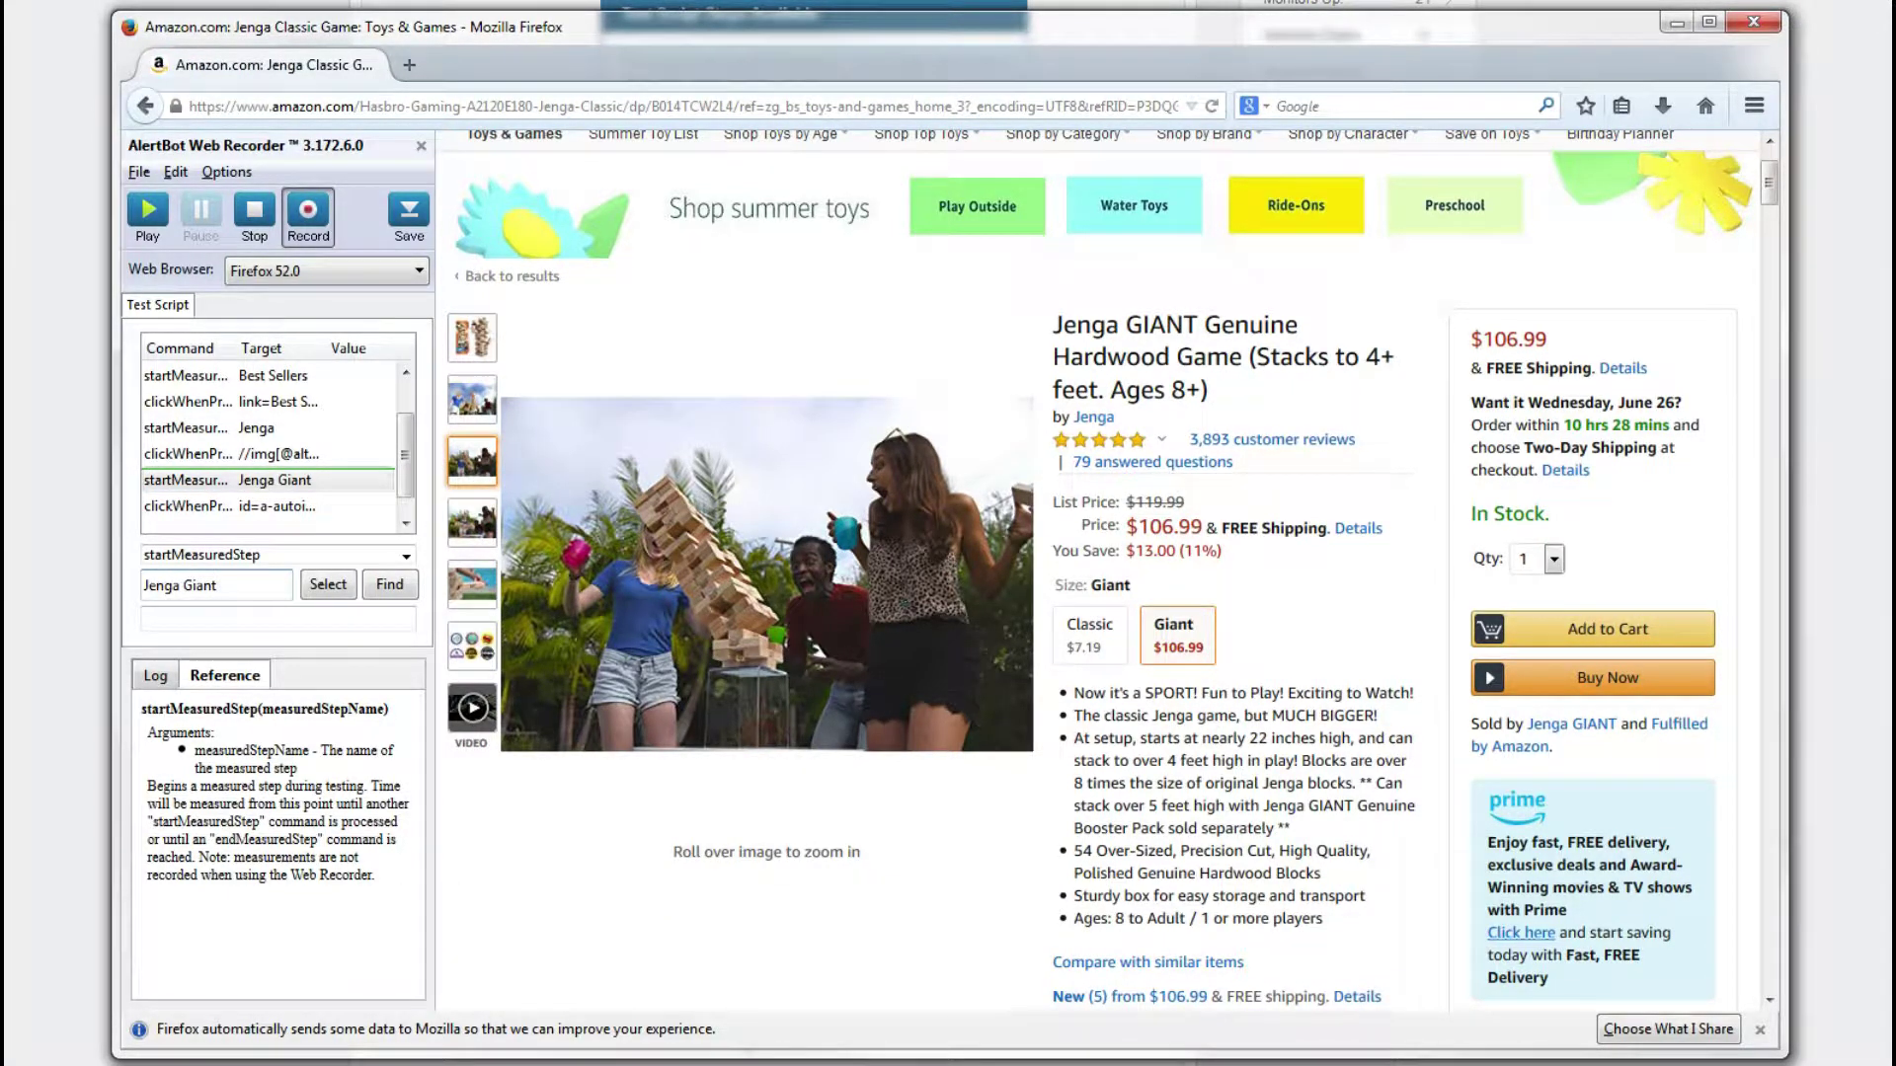
- Record adding the giant game to the cart at the script's end and name its measured step "Add to Cart"
{"action": "left_click", "coordinate": [252, 528]}
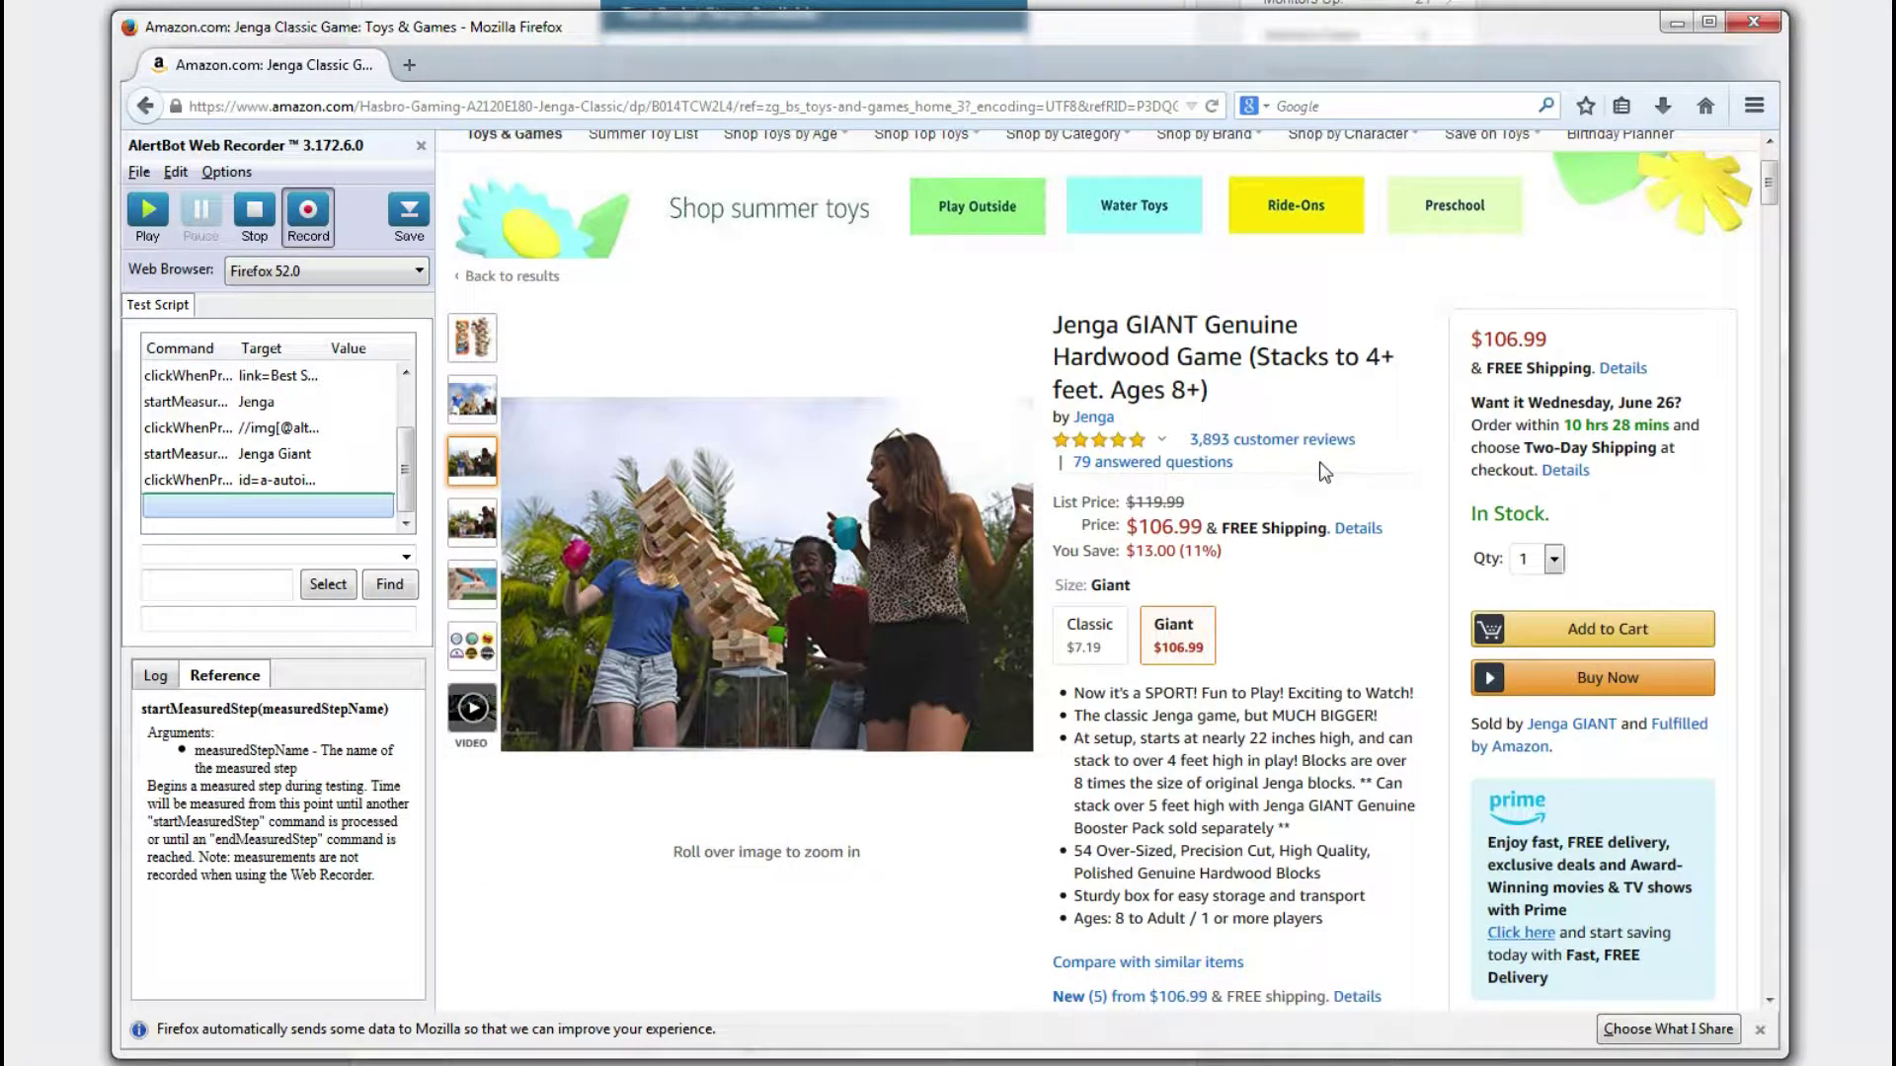
{"action": "left_click", "coordinate": [1604, 629]}
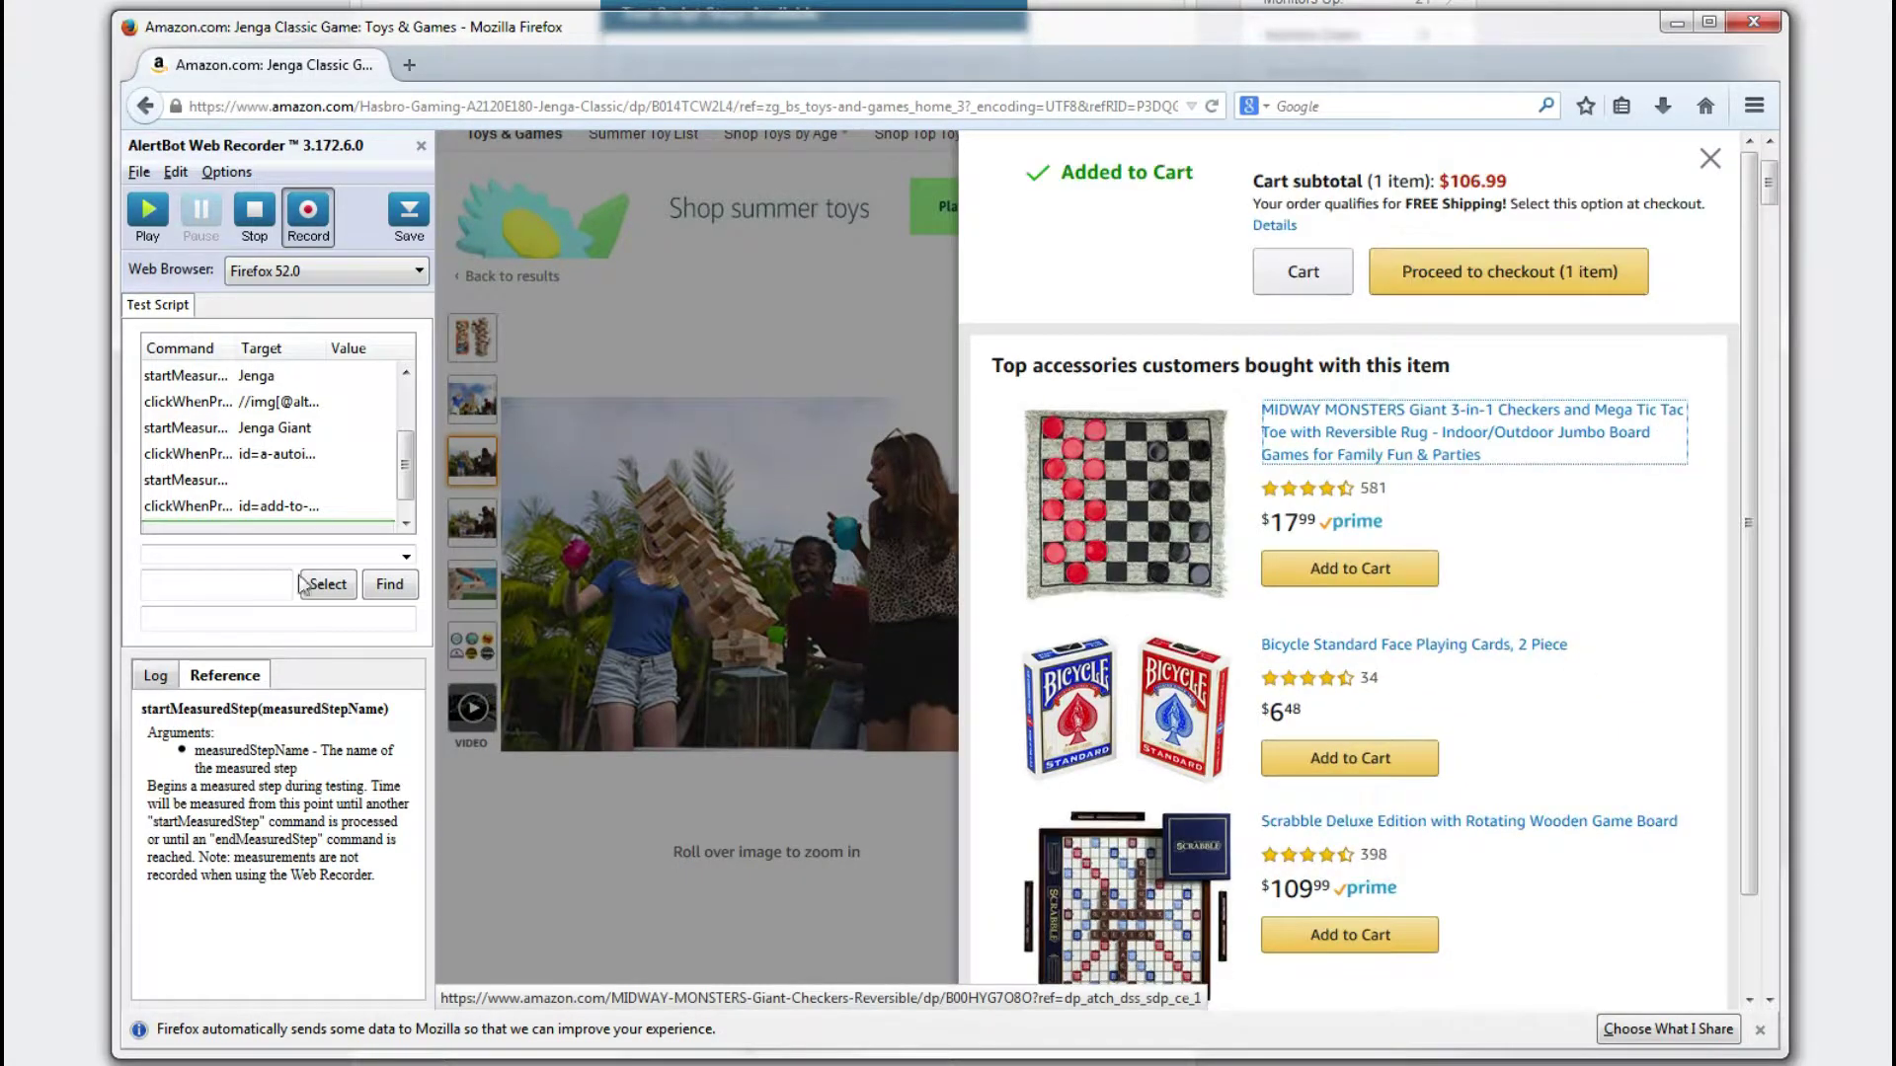
{"action": "left_click", "coordinate": [209, 480]}
{"action": "left_click", "coordinate": [216, 580]}
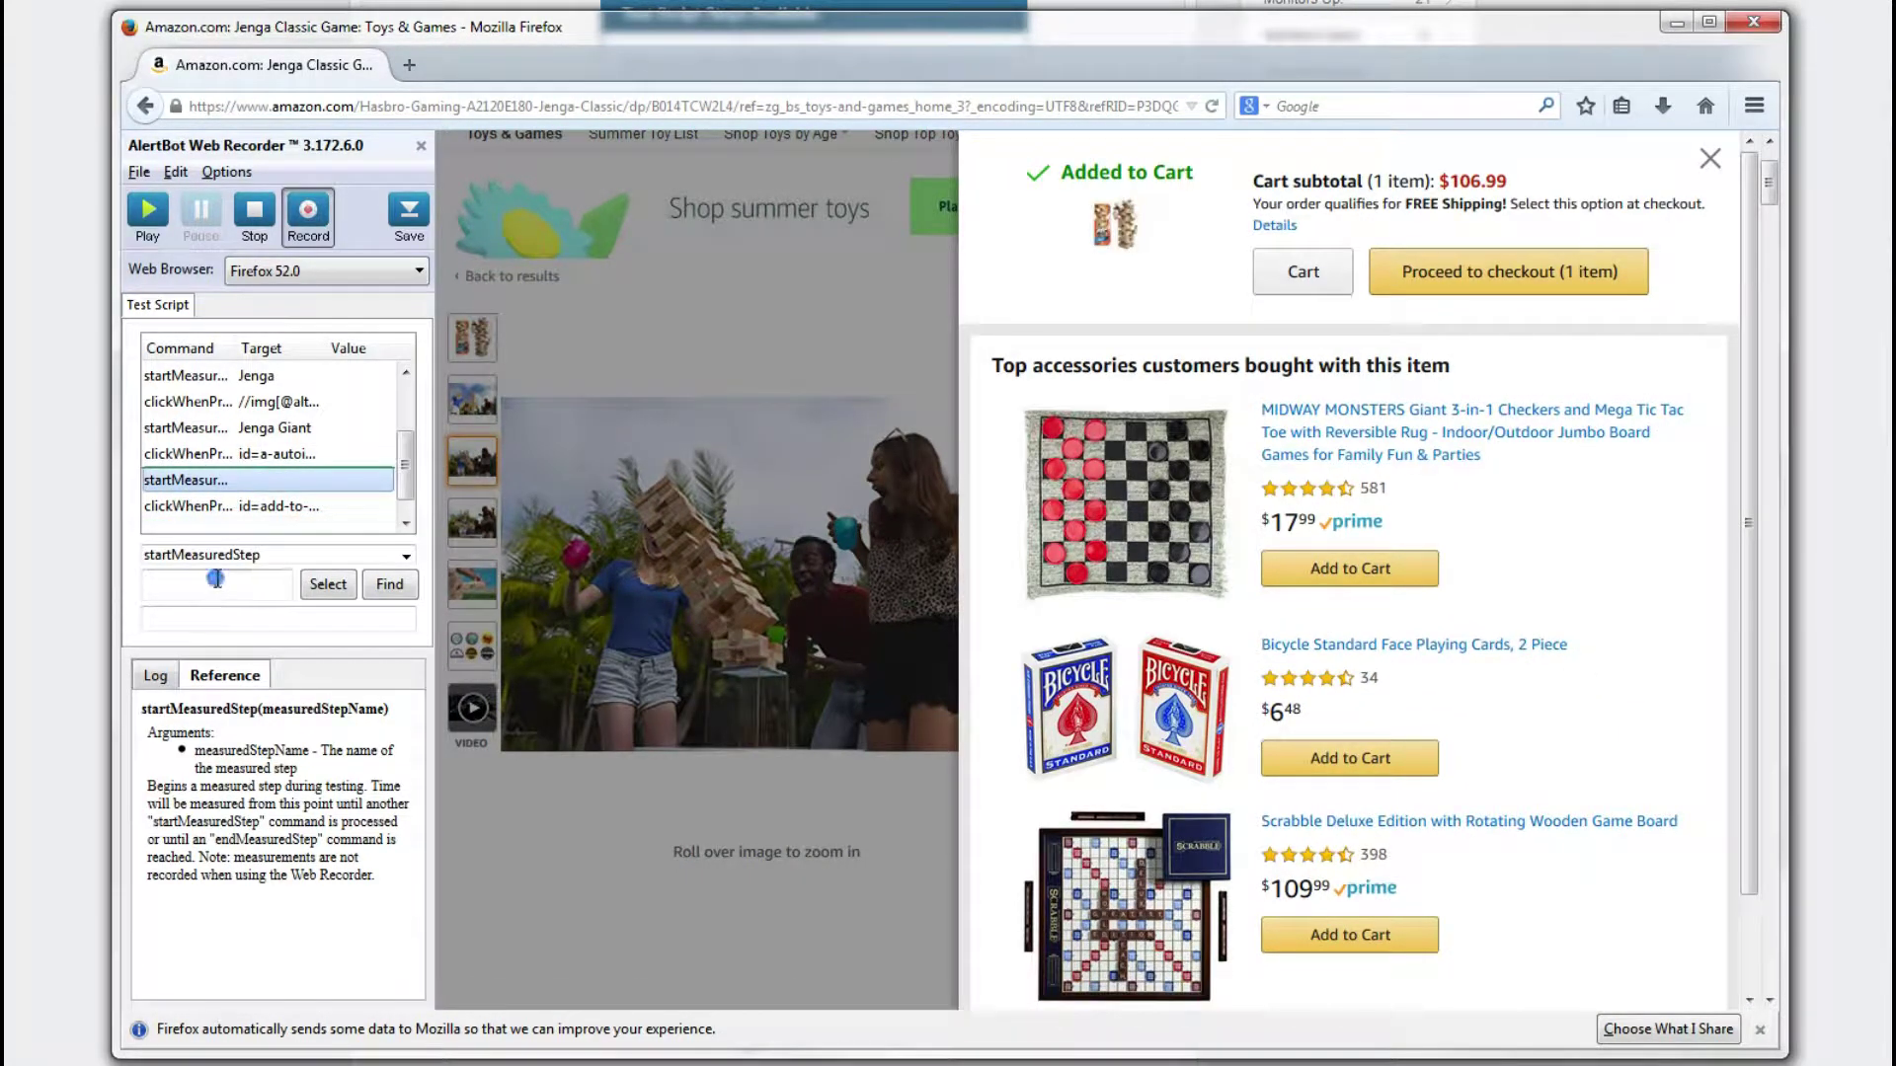
{"action": "type", "text": "Add "}
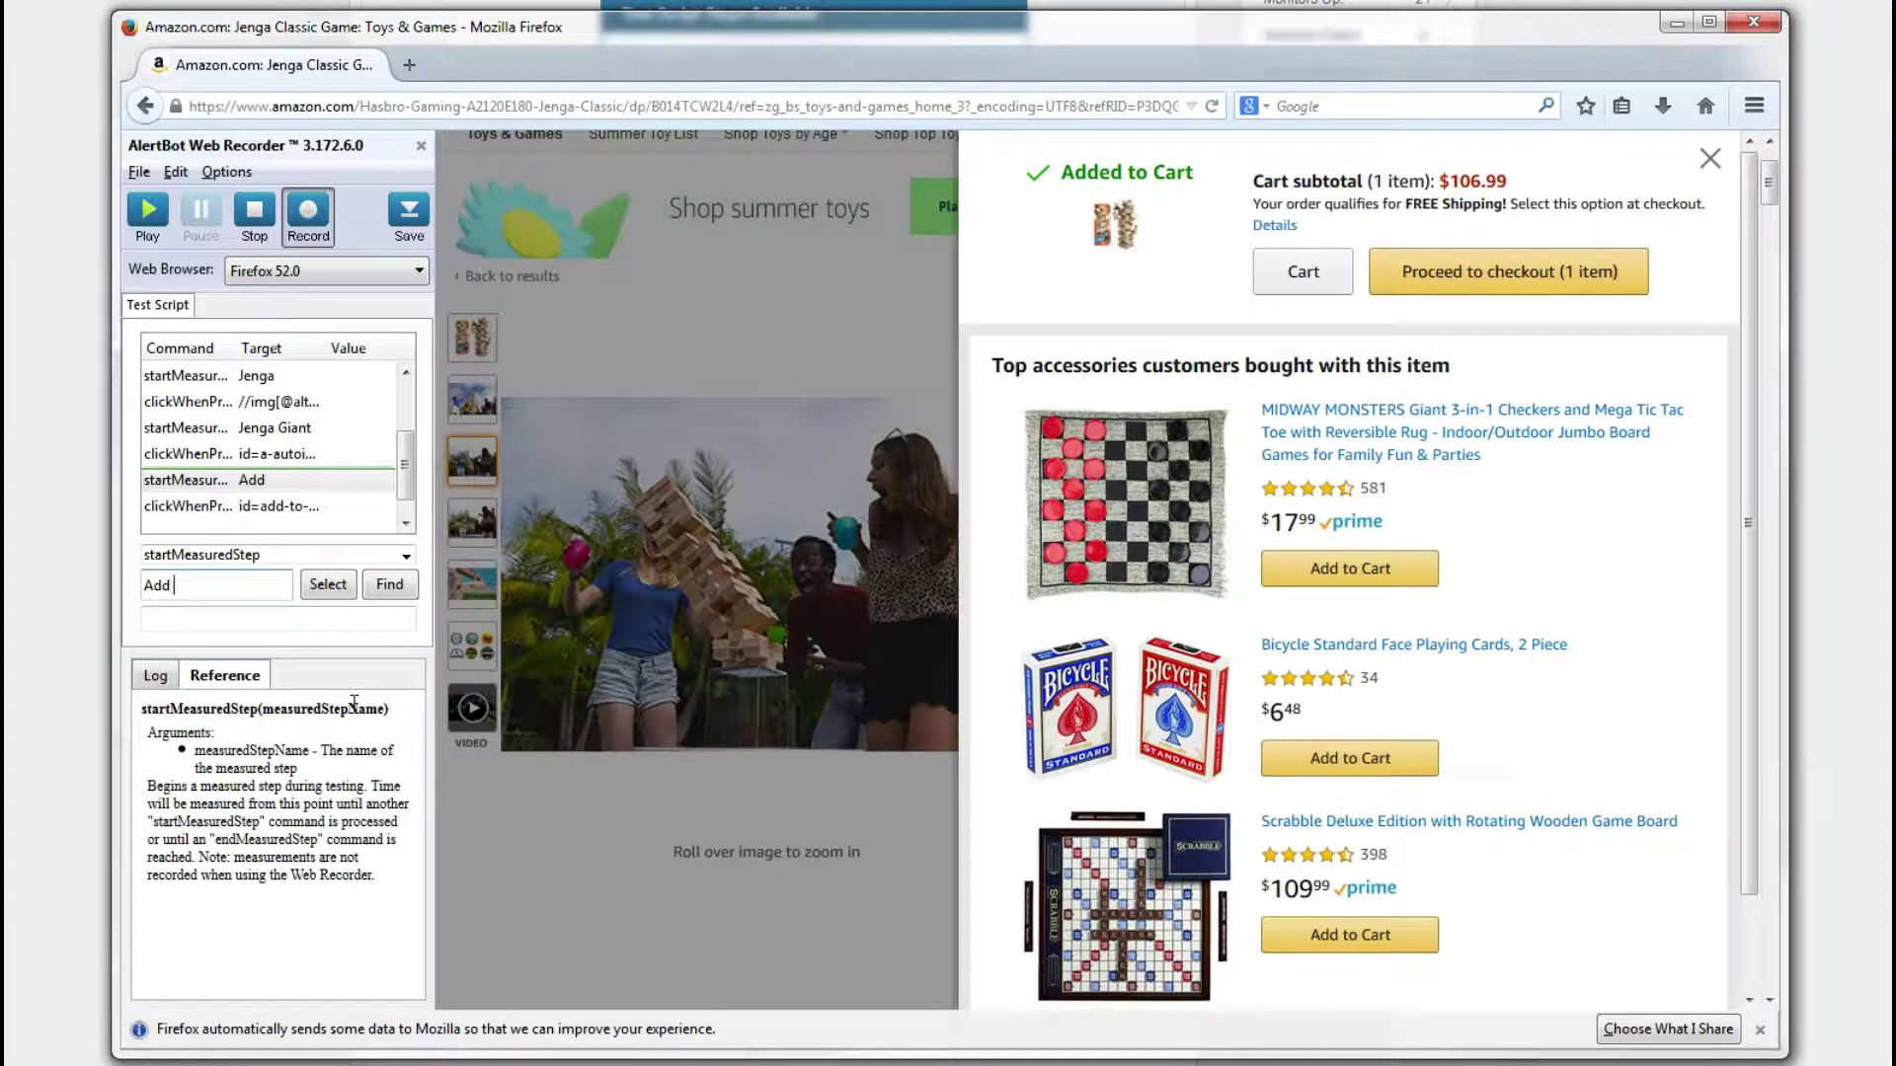
{"action": "type", "text": "to Cart"}
- Record proceeding to checkout with the cart at the script's end and name its measured step "Proceed to Checkout"
{"action": "left_click", "coordinate": [173, 526]}
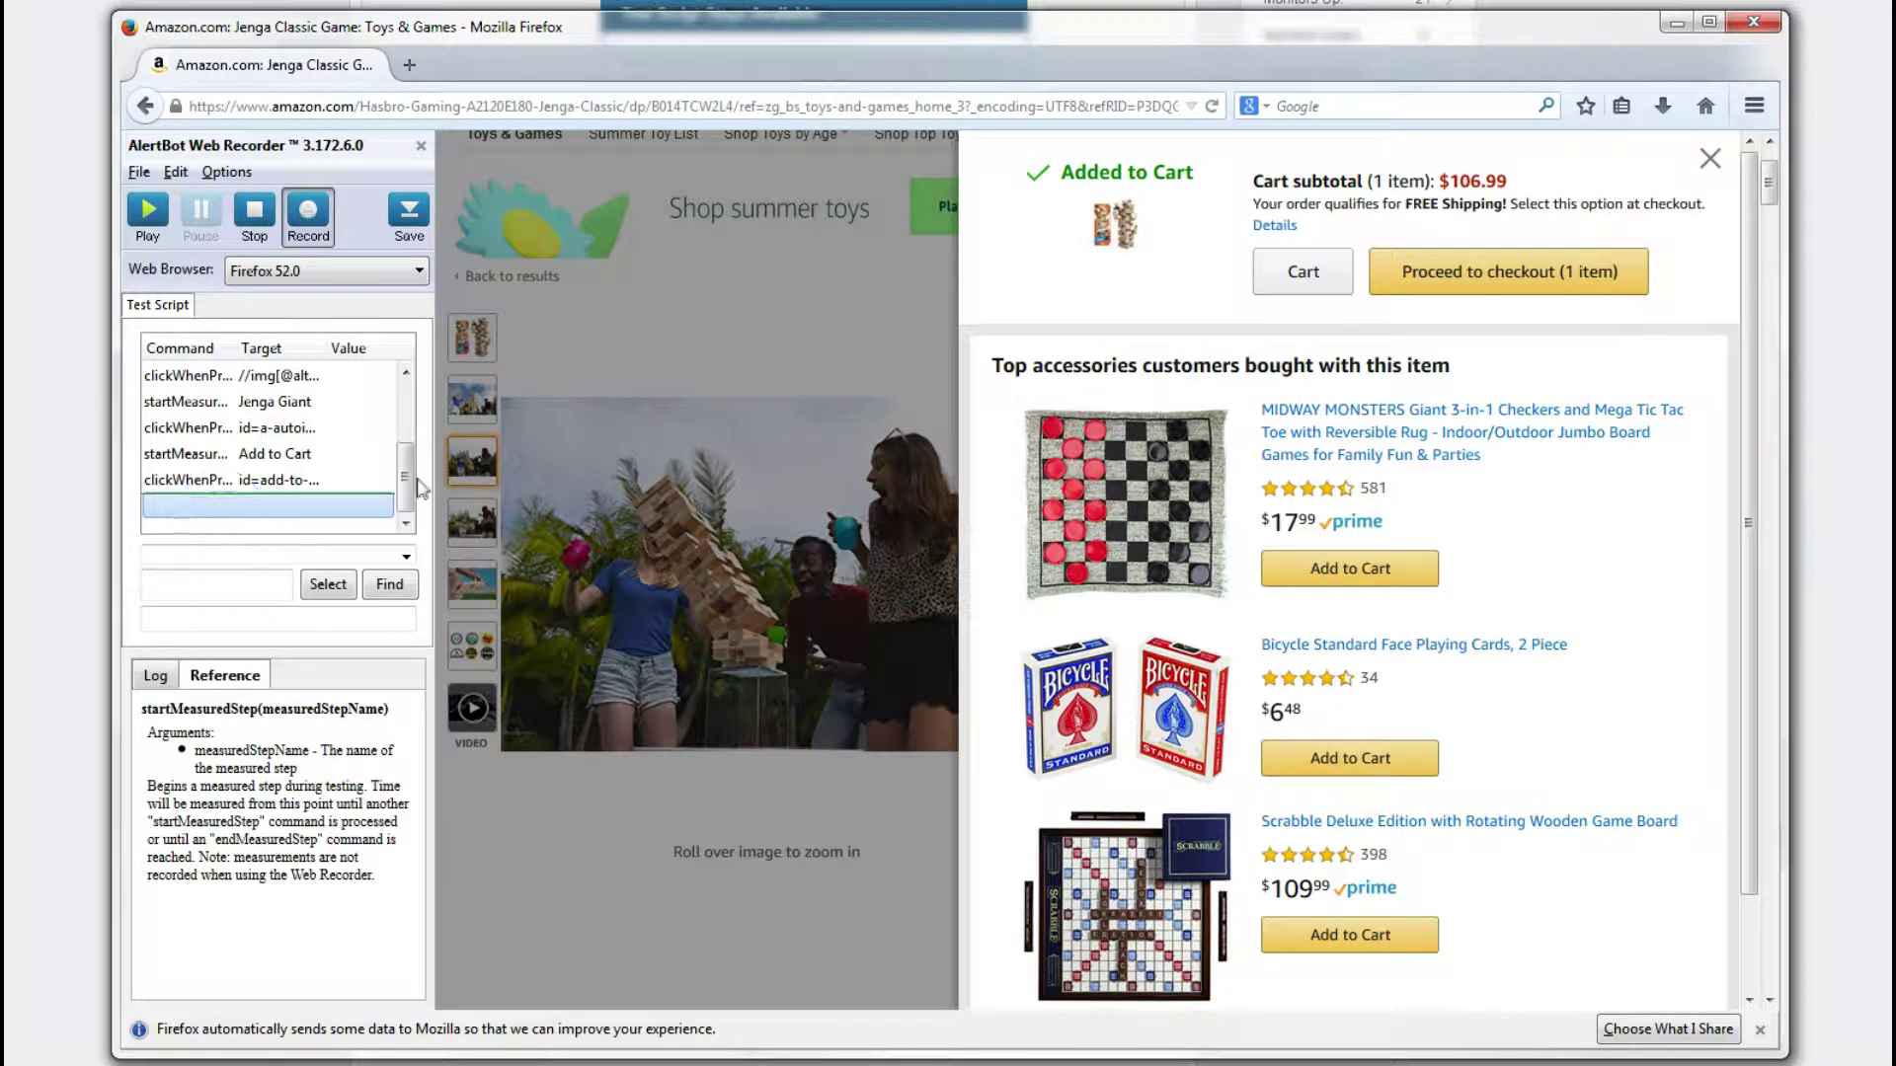
{"action": "left_click", "coordinate": [1515, 274]}
{"action": "left_click", "coordinate": [212, 482]}
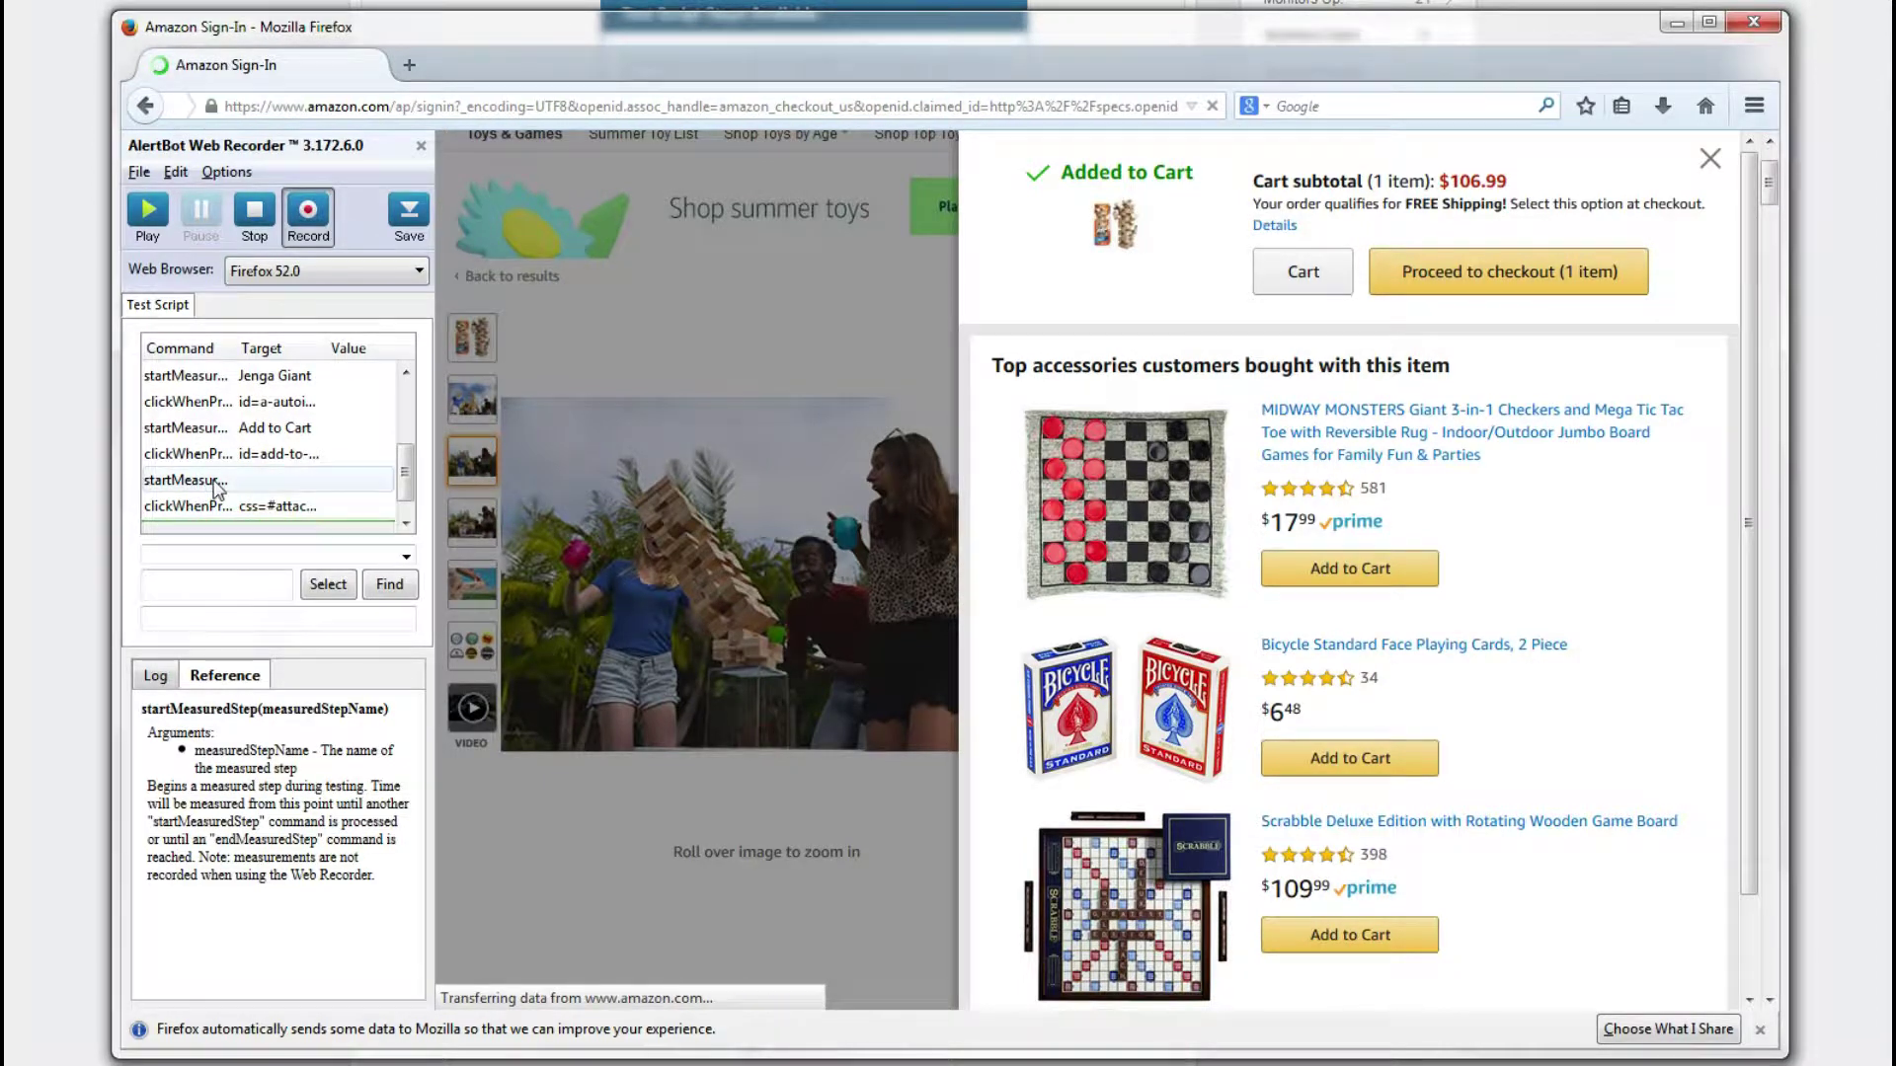
{"action": "left_click", "coordinate": [211, 582]}
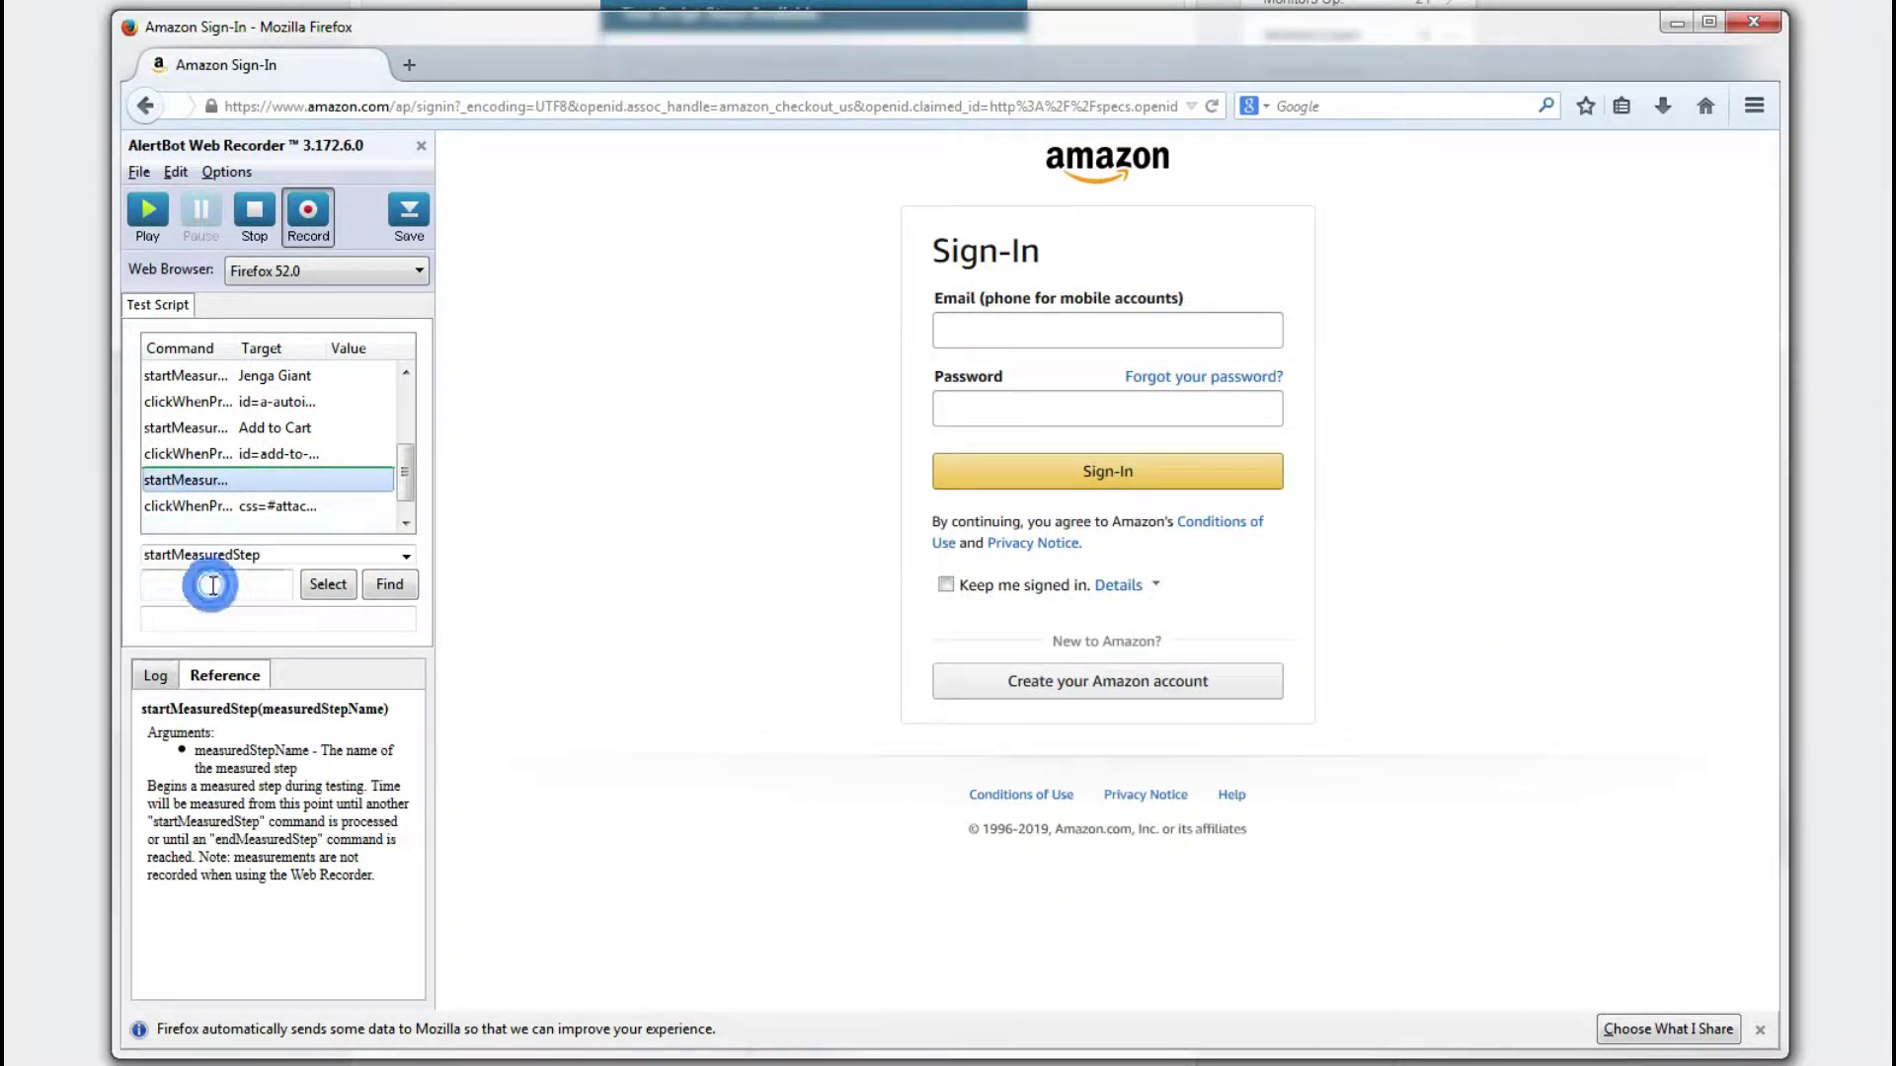
{"action": "type", "text": "Proc"}
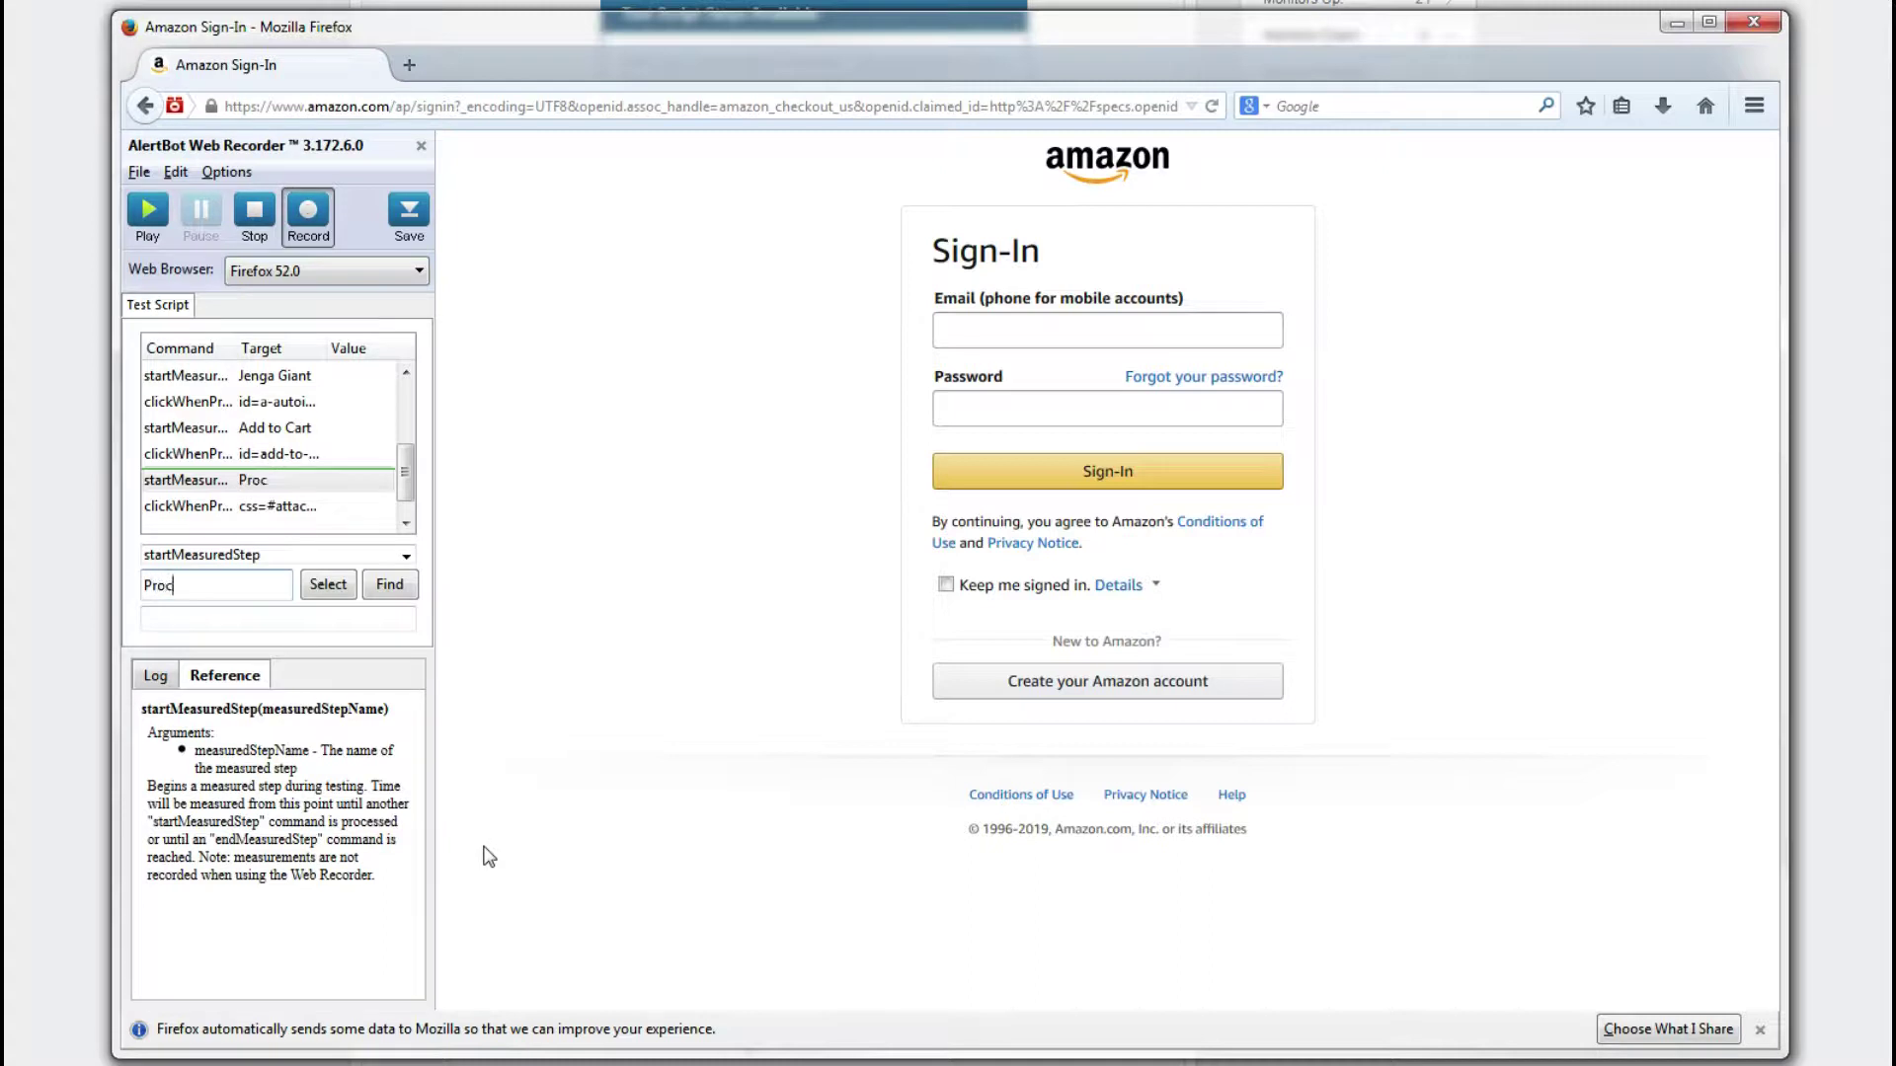
{"action": "type", "text": "eed to Checkout"}
- Save the test script to the Desktop as "Amazon Test" and close the recorder's browser window
{"action": "left_click", "coordinate": [139, 171]}
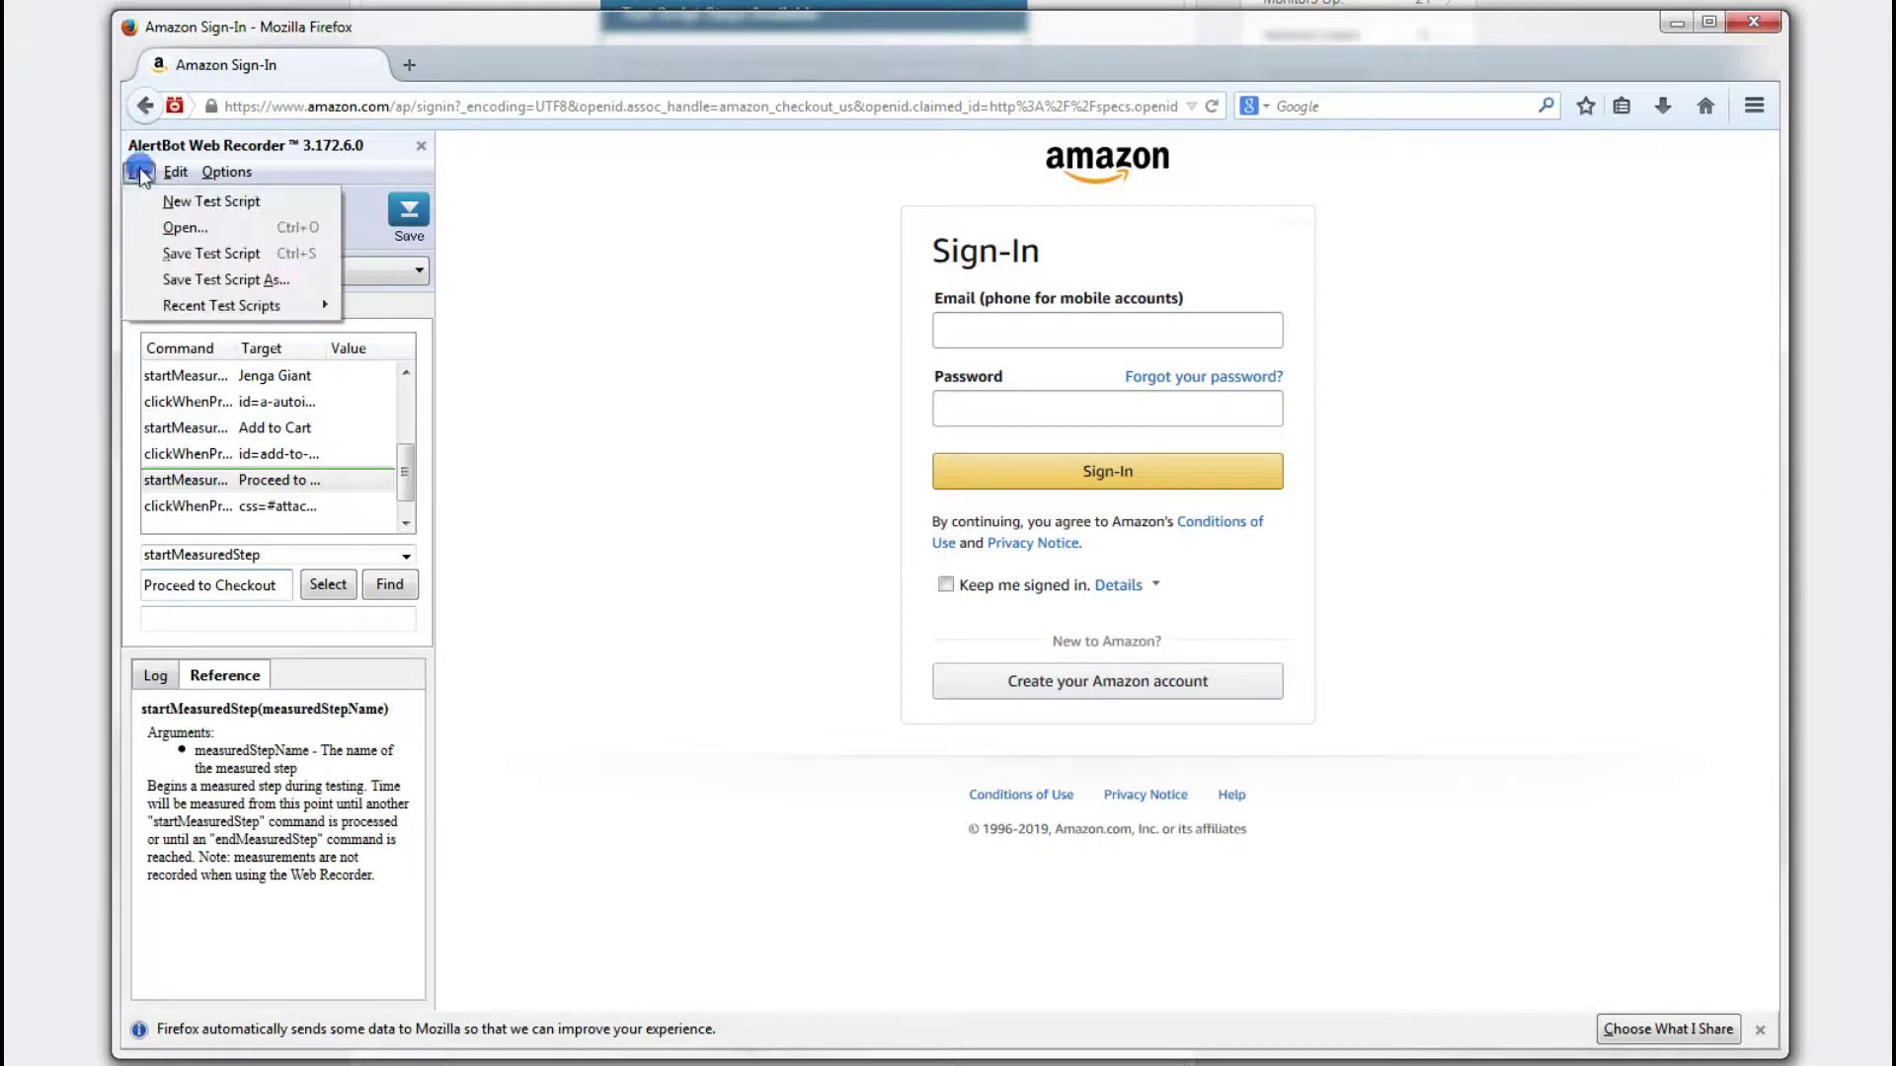
{"action": "left_click", "coordinate": [139, 171]}
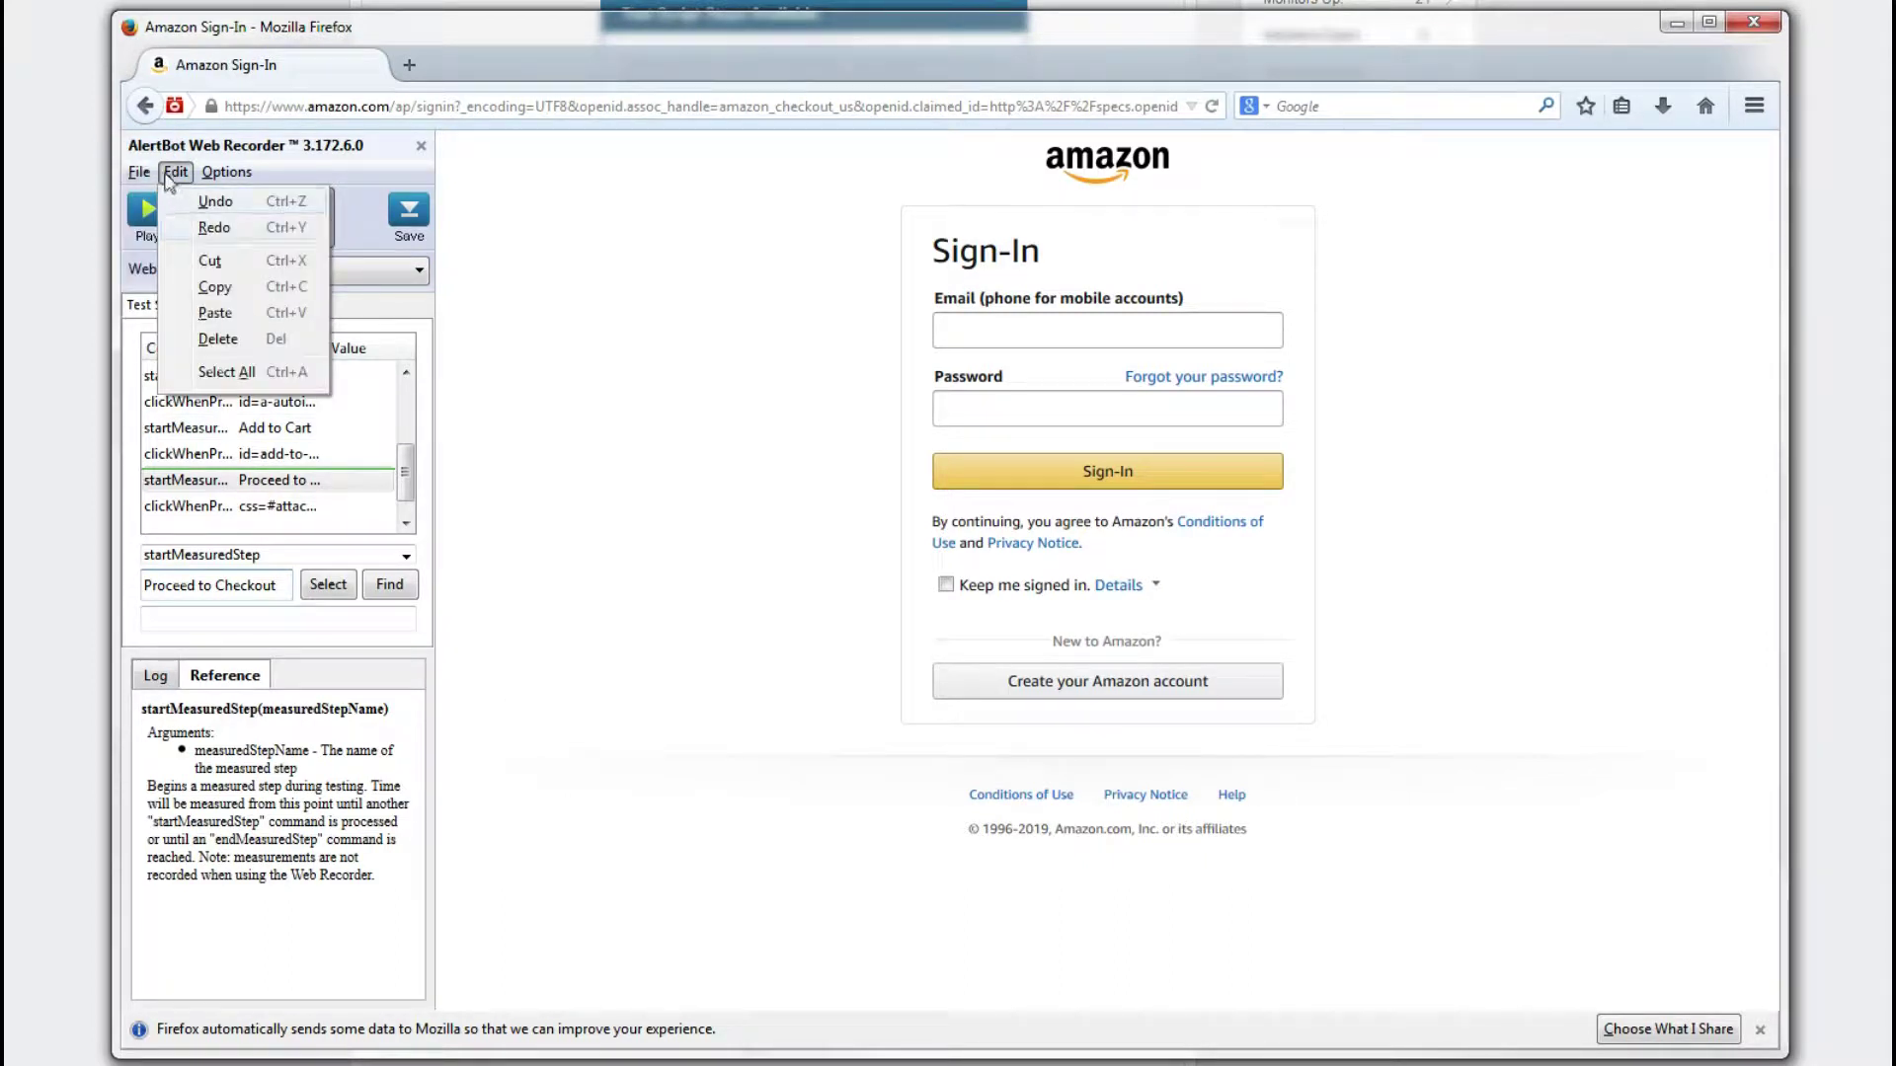
{"action": "left_click", "coordinate": [179, 254]}
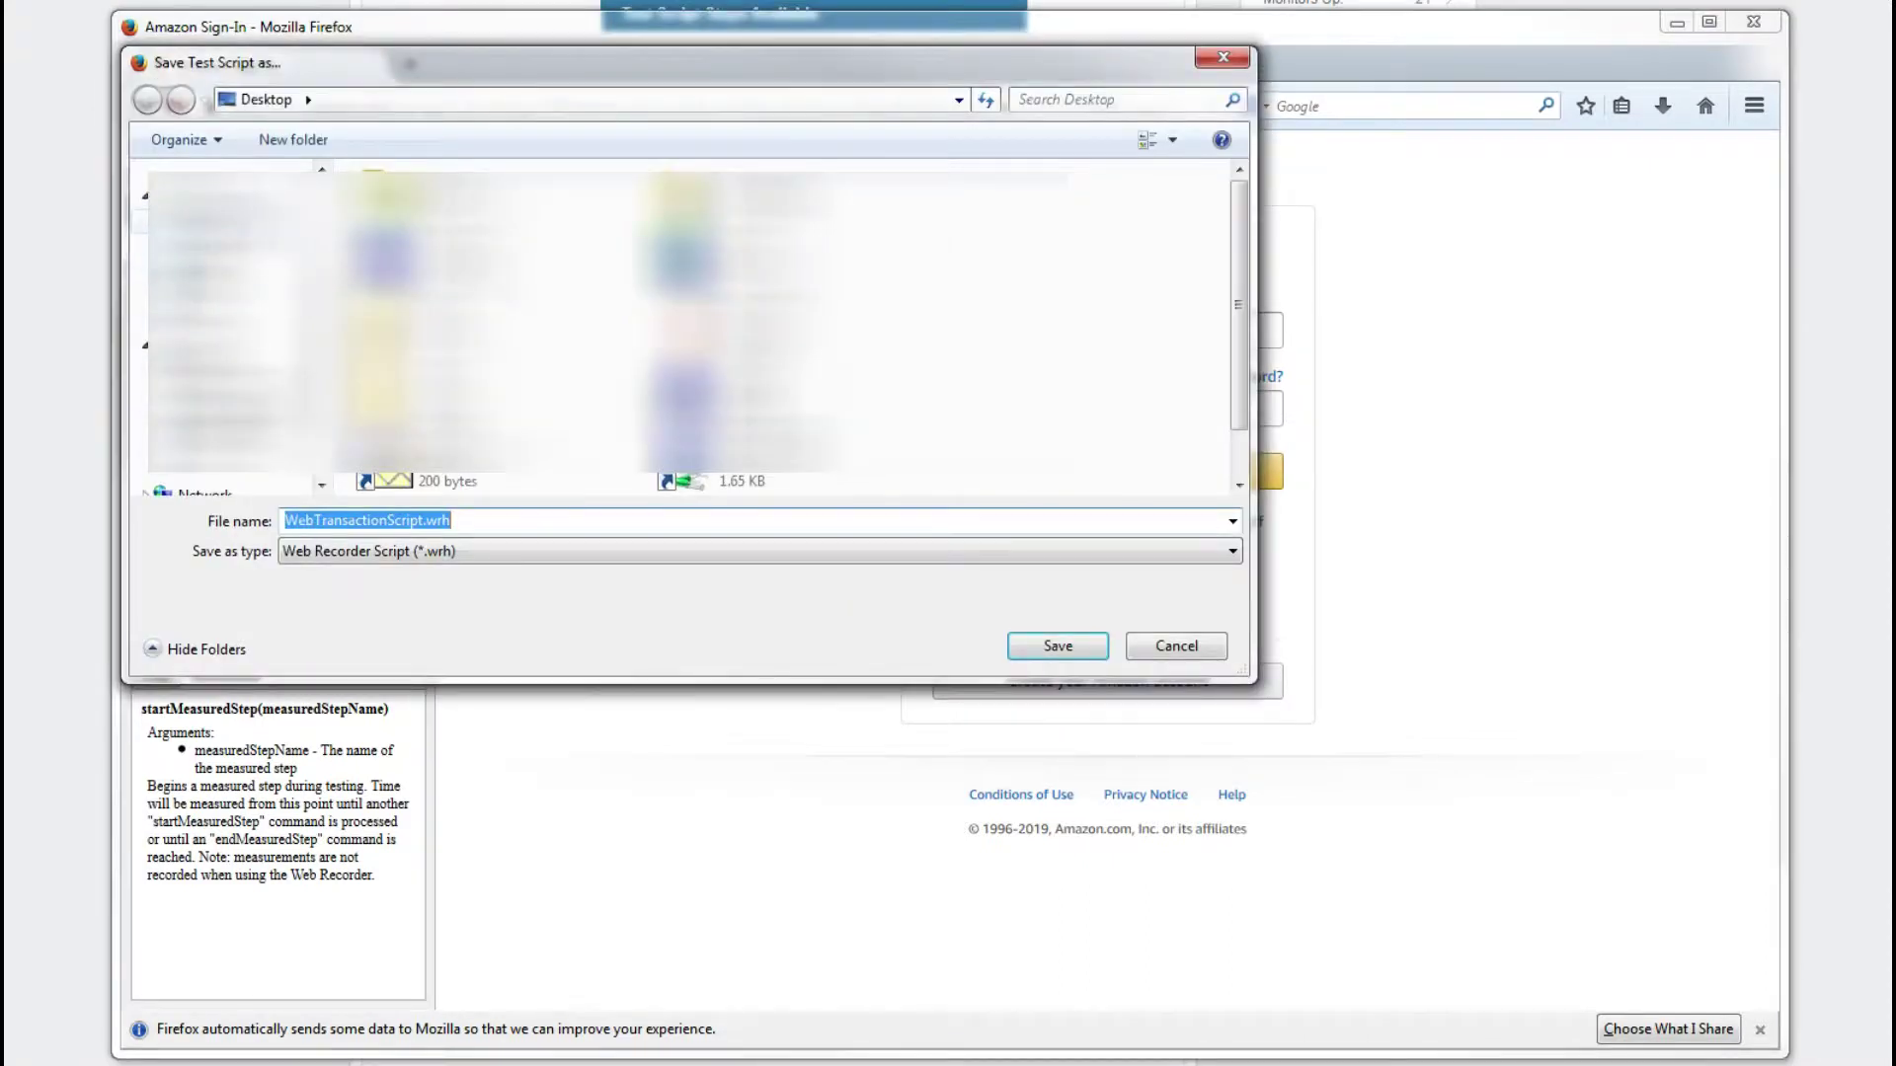
{"action": "left_click", "coordinate": [400, 522]}
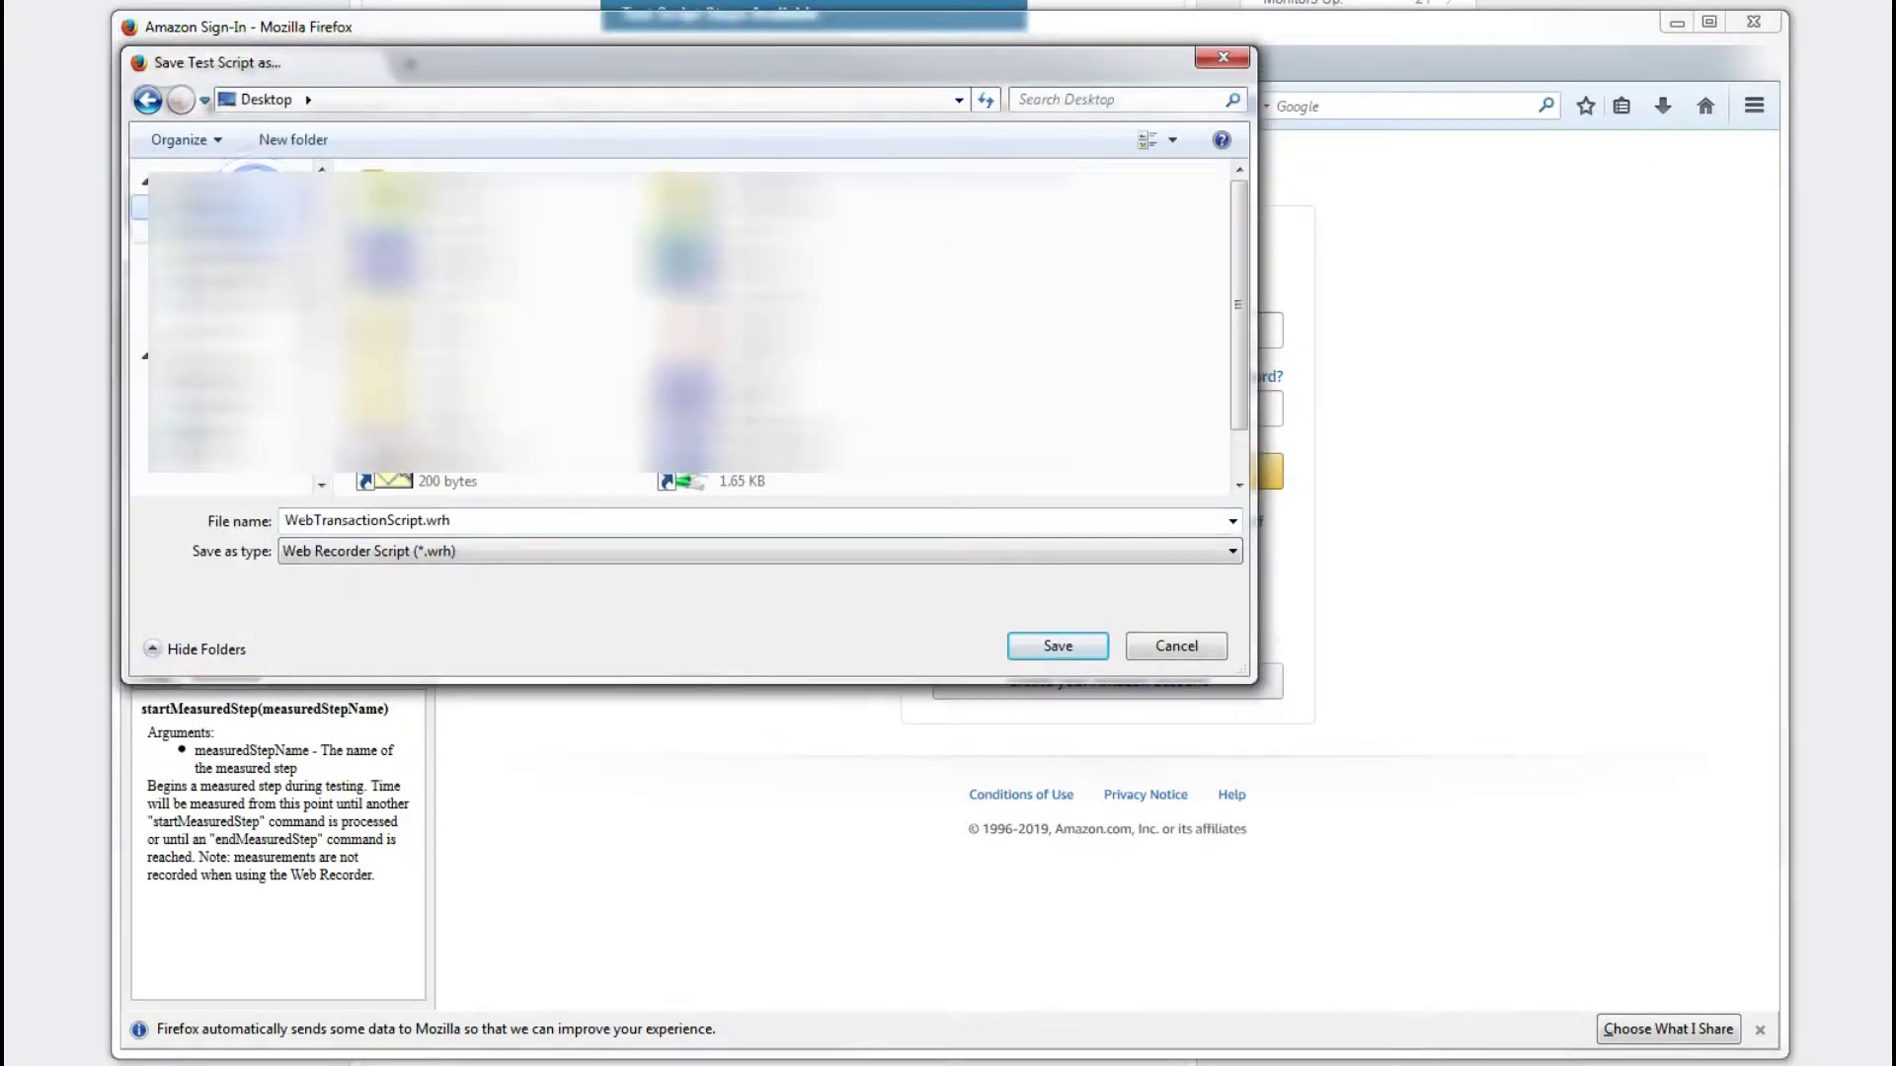
{"action": "double_click", "coordinate": [400, 521]}
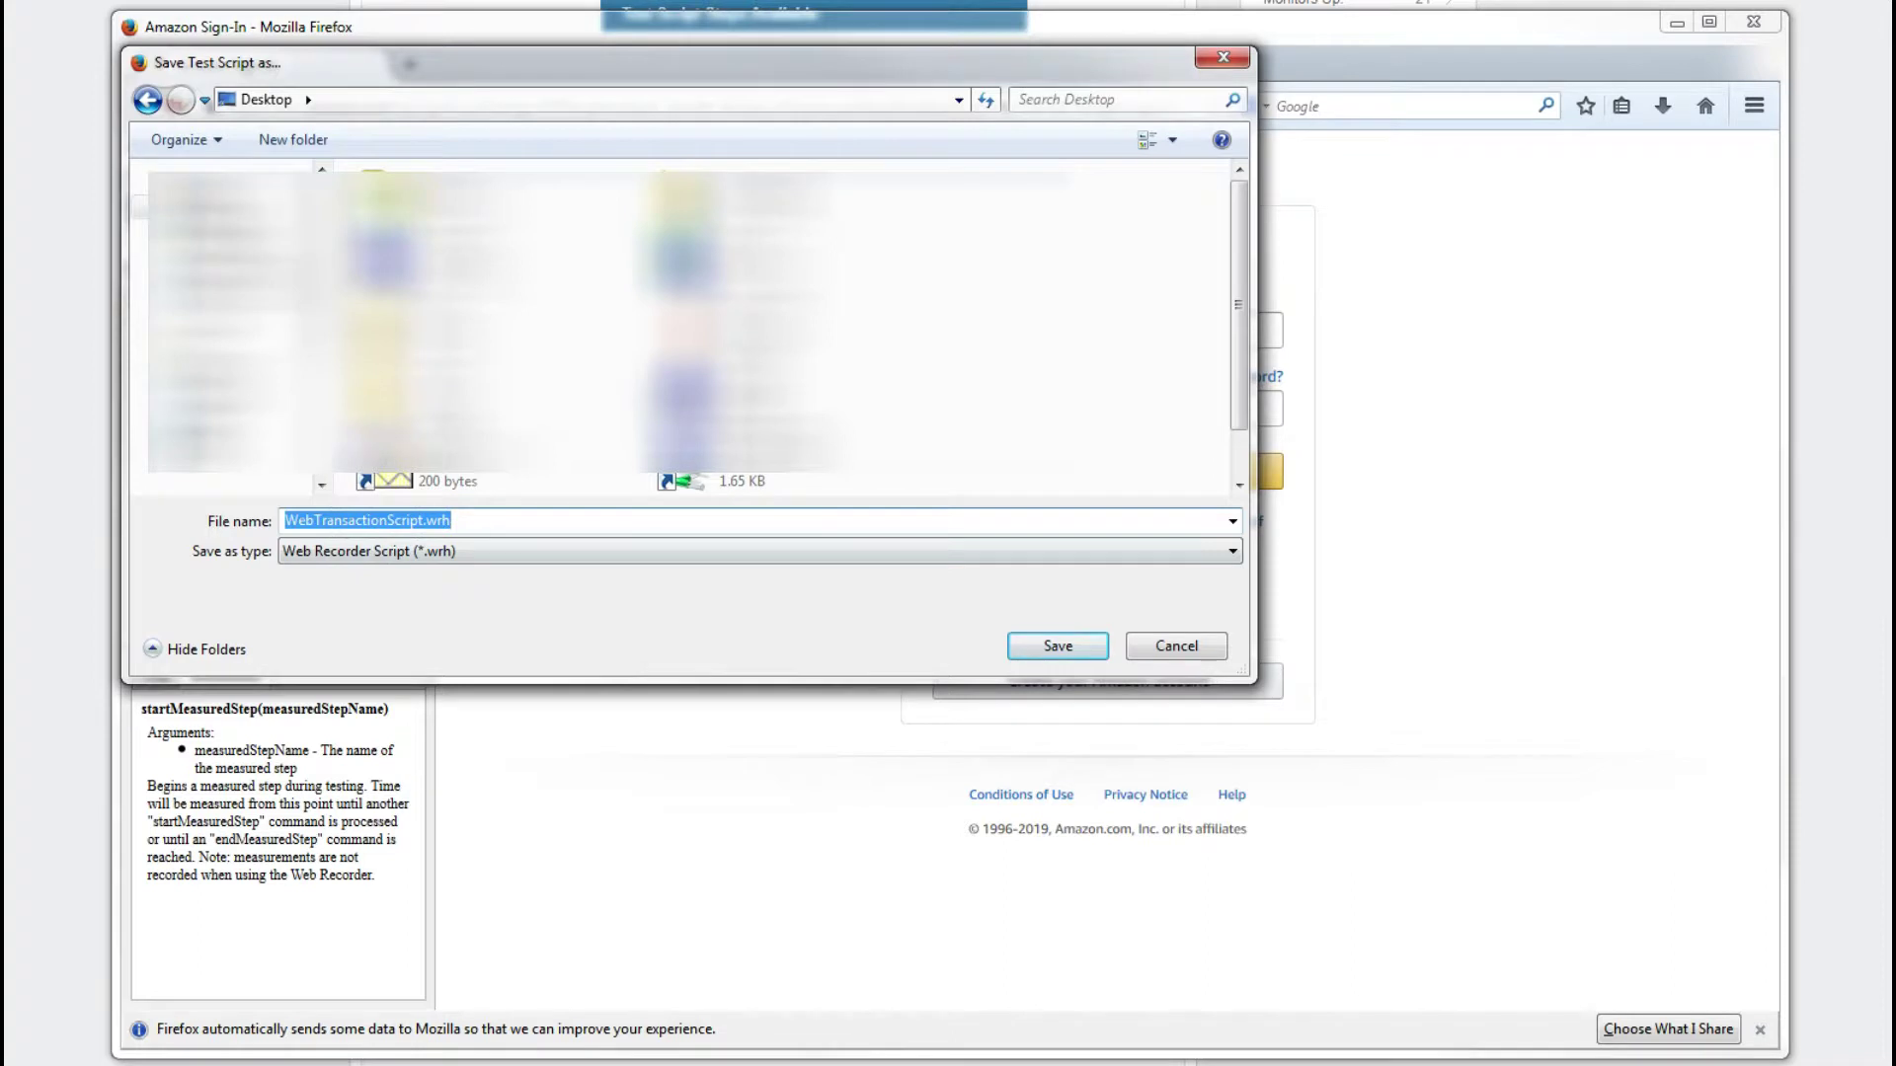
{"action": "type", "text": "Amazon Test"}
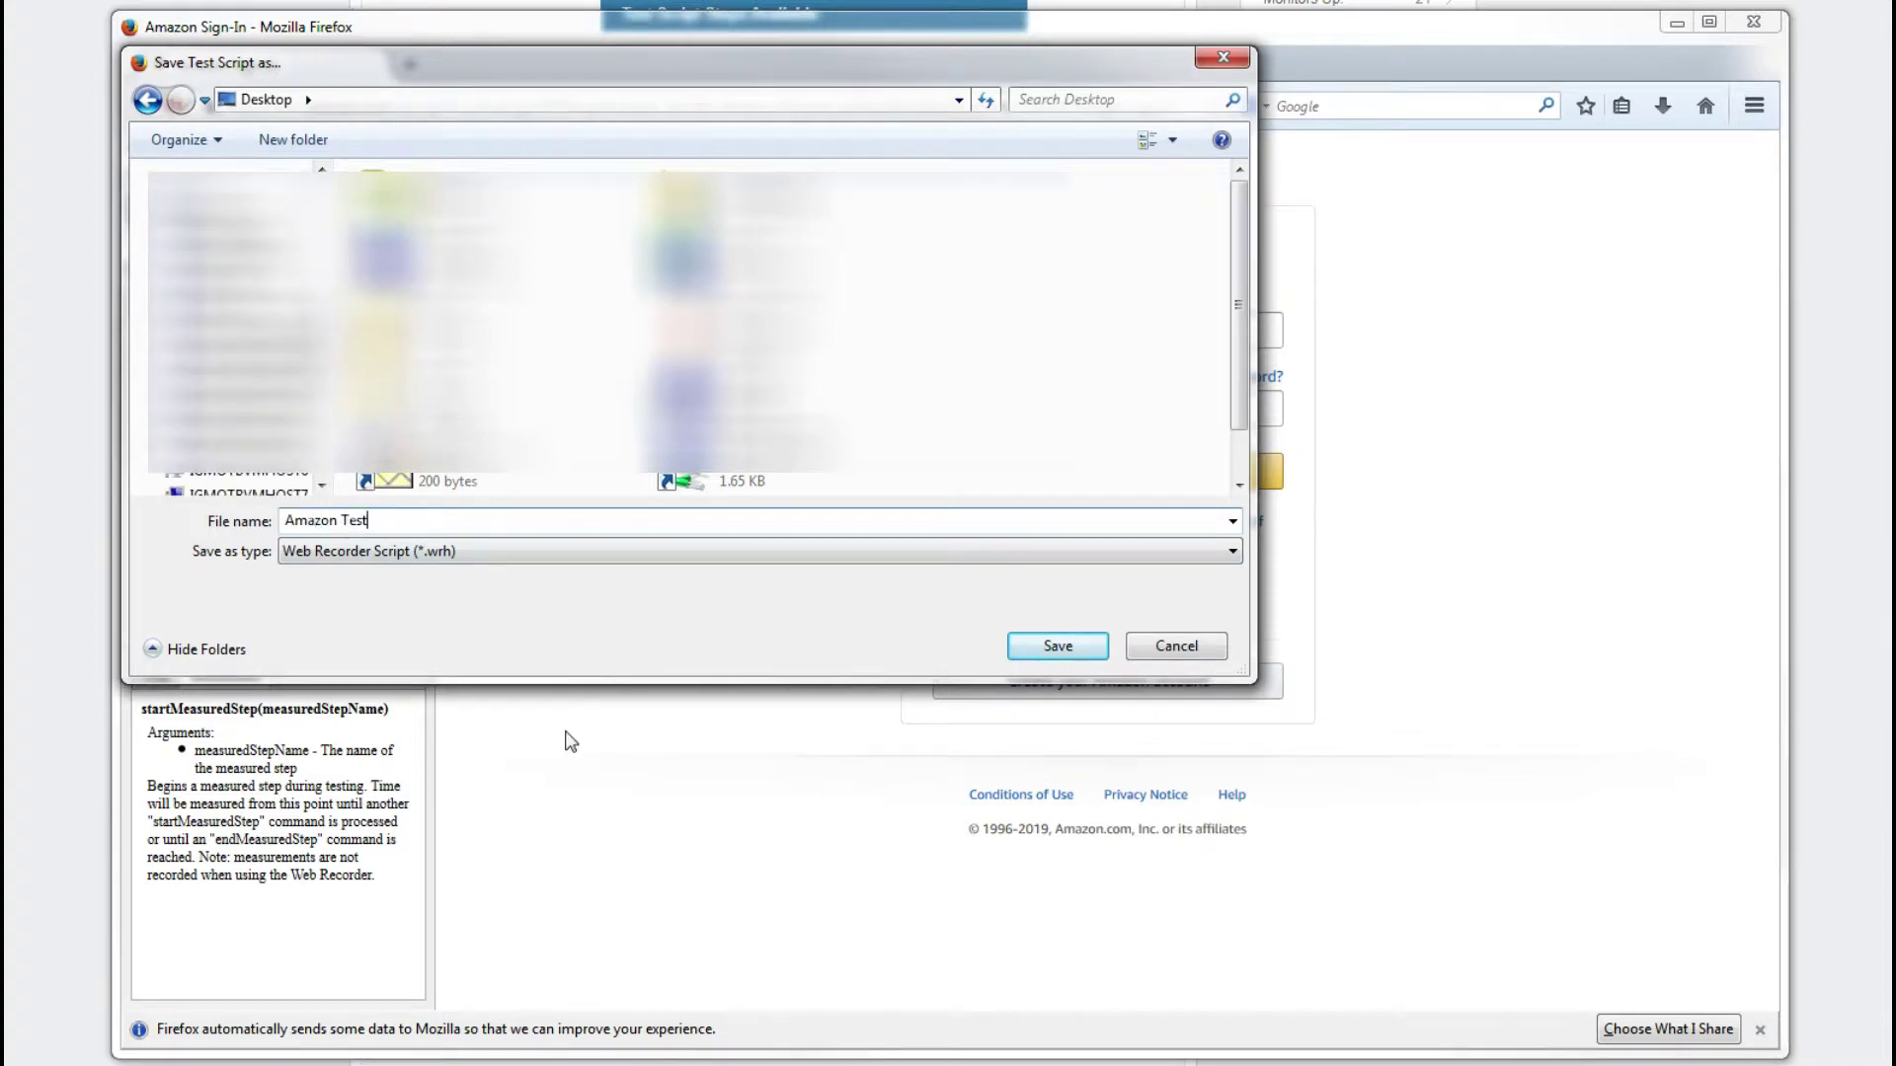
{"action": "left_click", "coordinate": [1090, 652]}
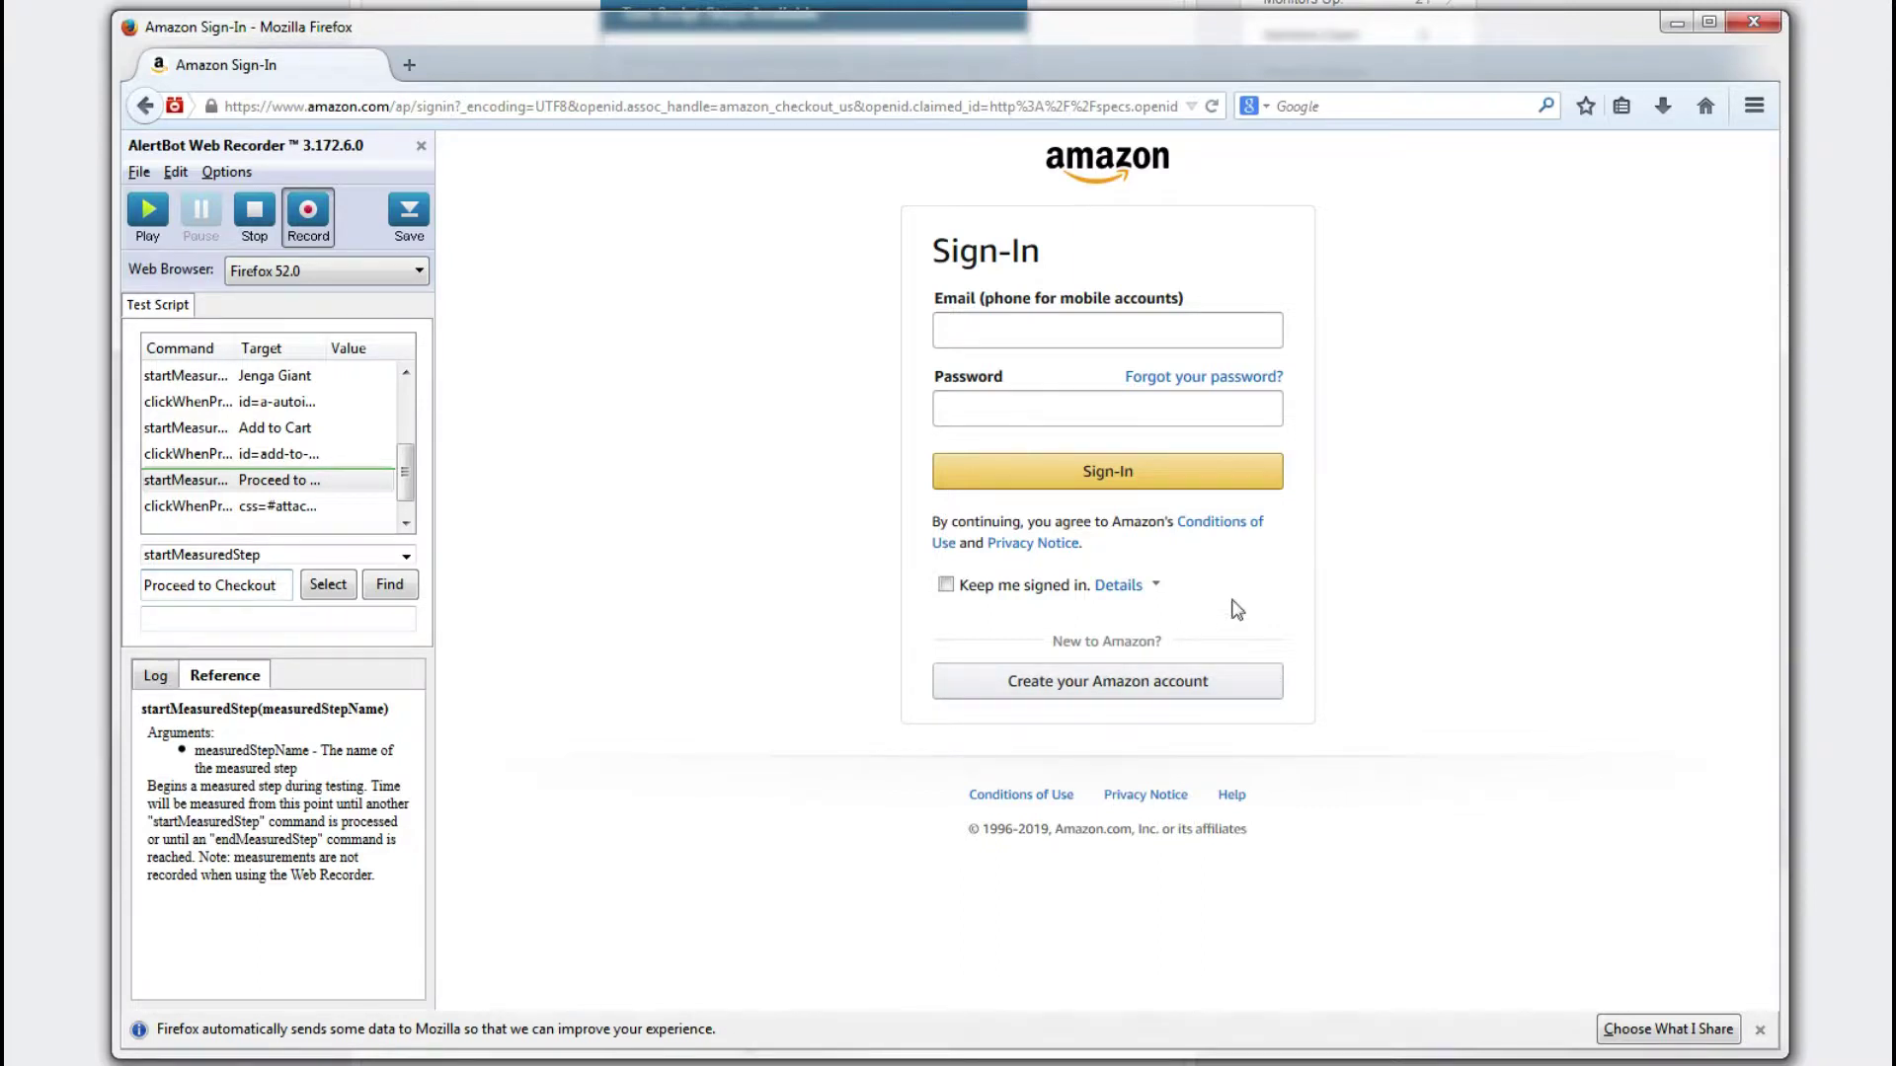
{"action": "left_click", "coordinate": [1753, 20]}
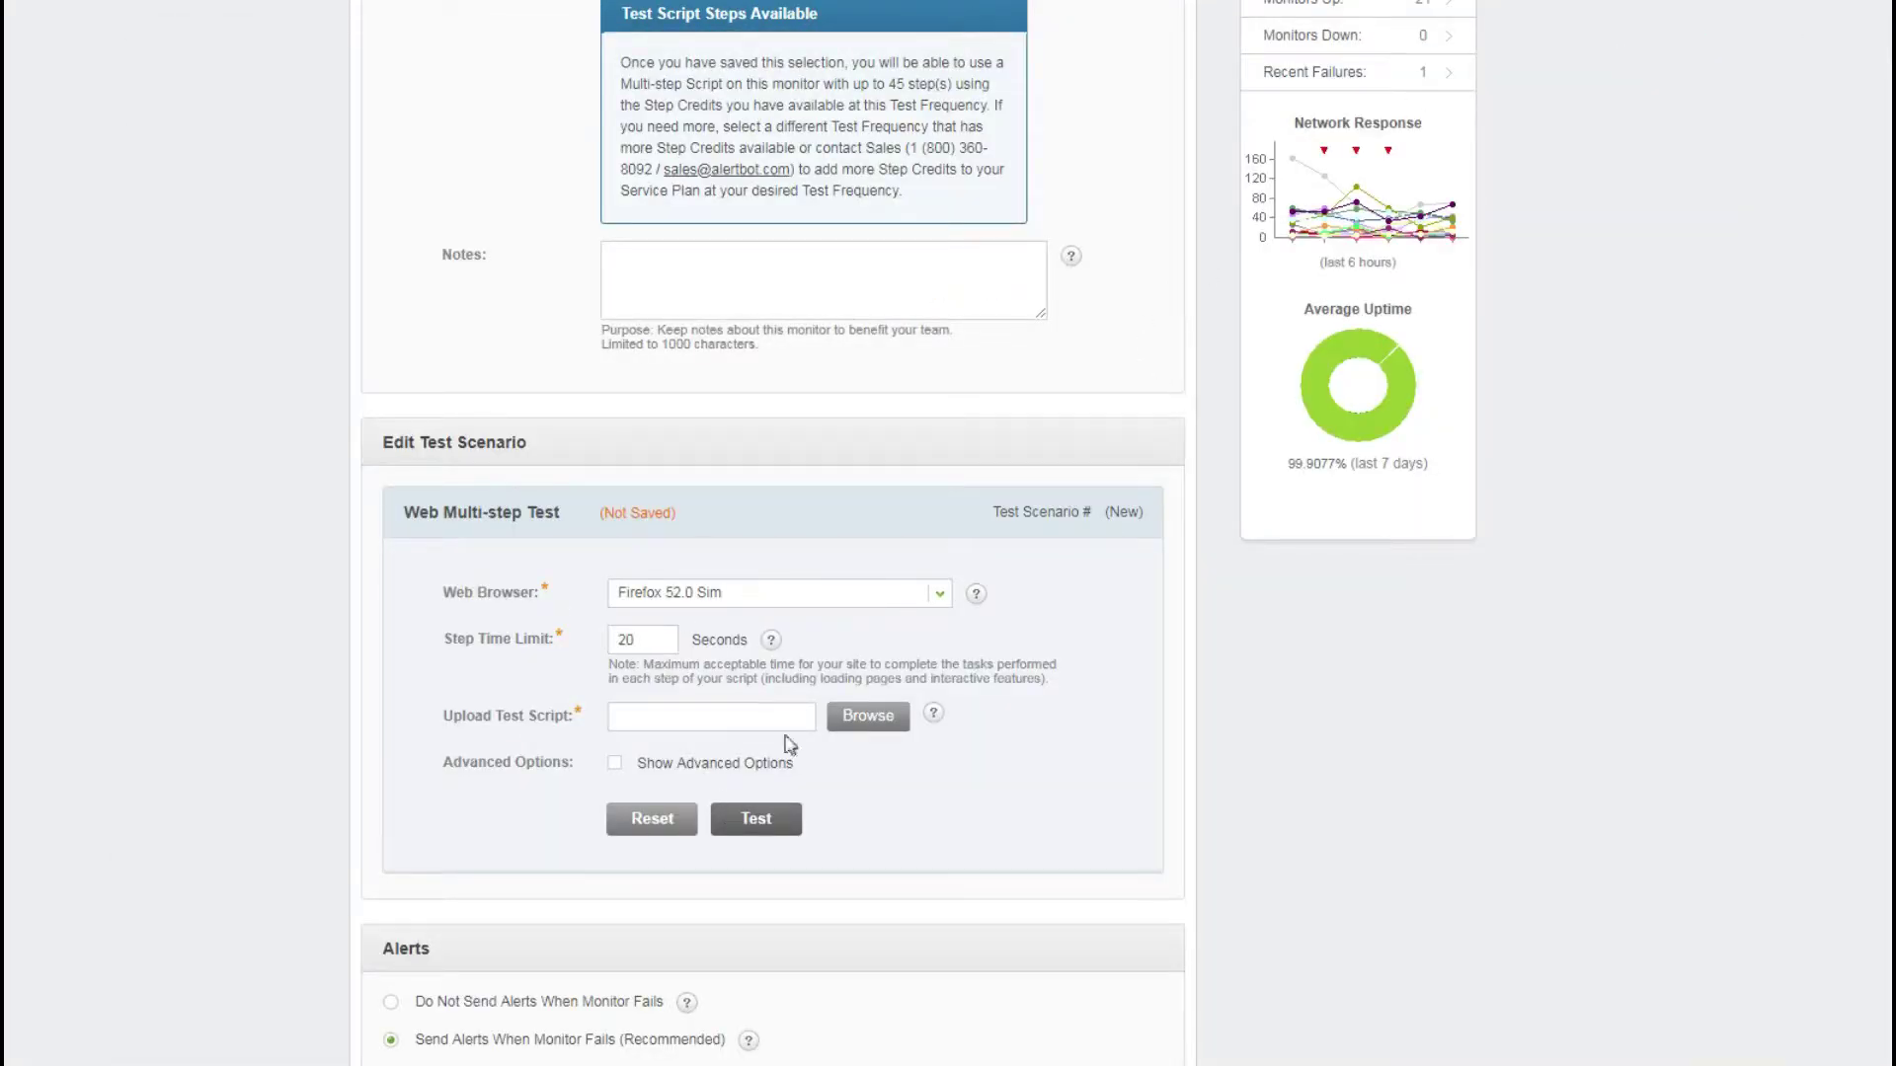
- Choose Amazon Test.wrh as the test script to upload for the Web Multi-step Test
{"action": "left_click", "coordinate": [859, 715]}
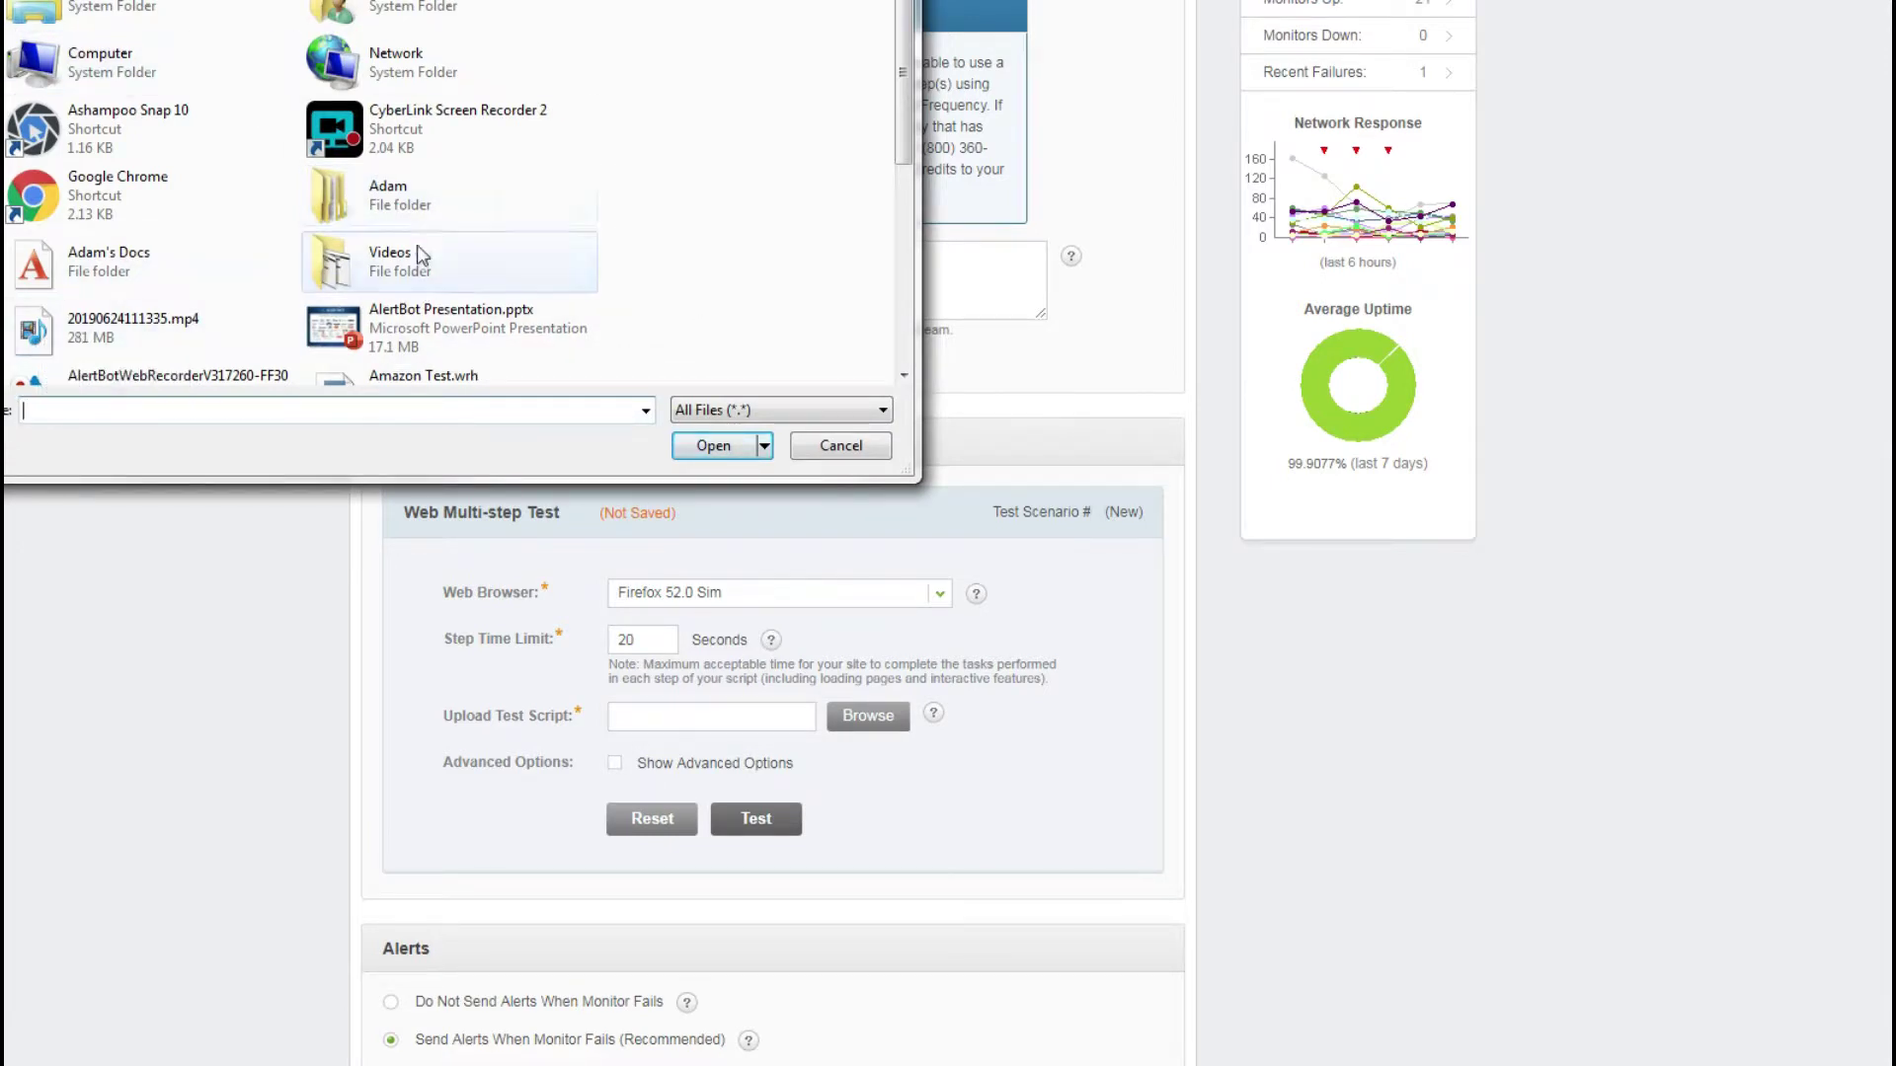
{"action": "scroll", "coordinate": [421, 255], "scroll_direction": "down", "scroll_amount": 5}
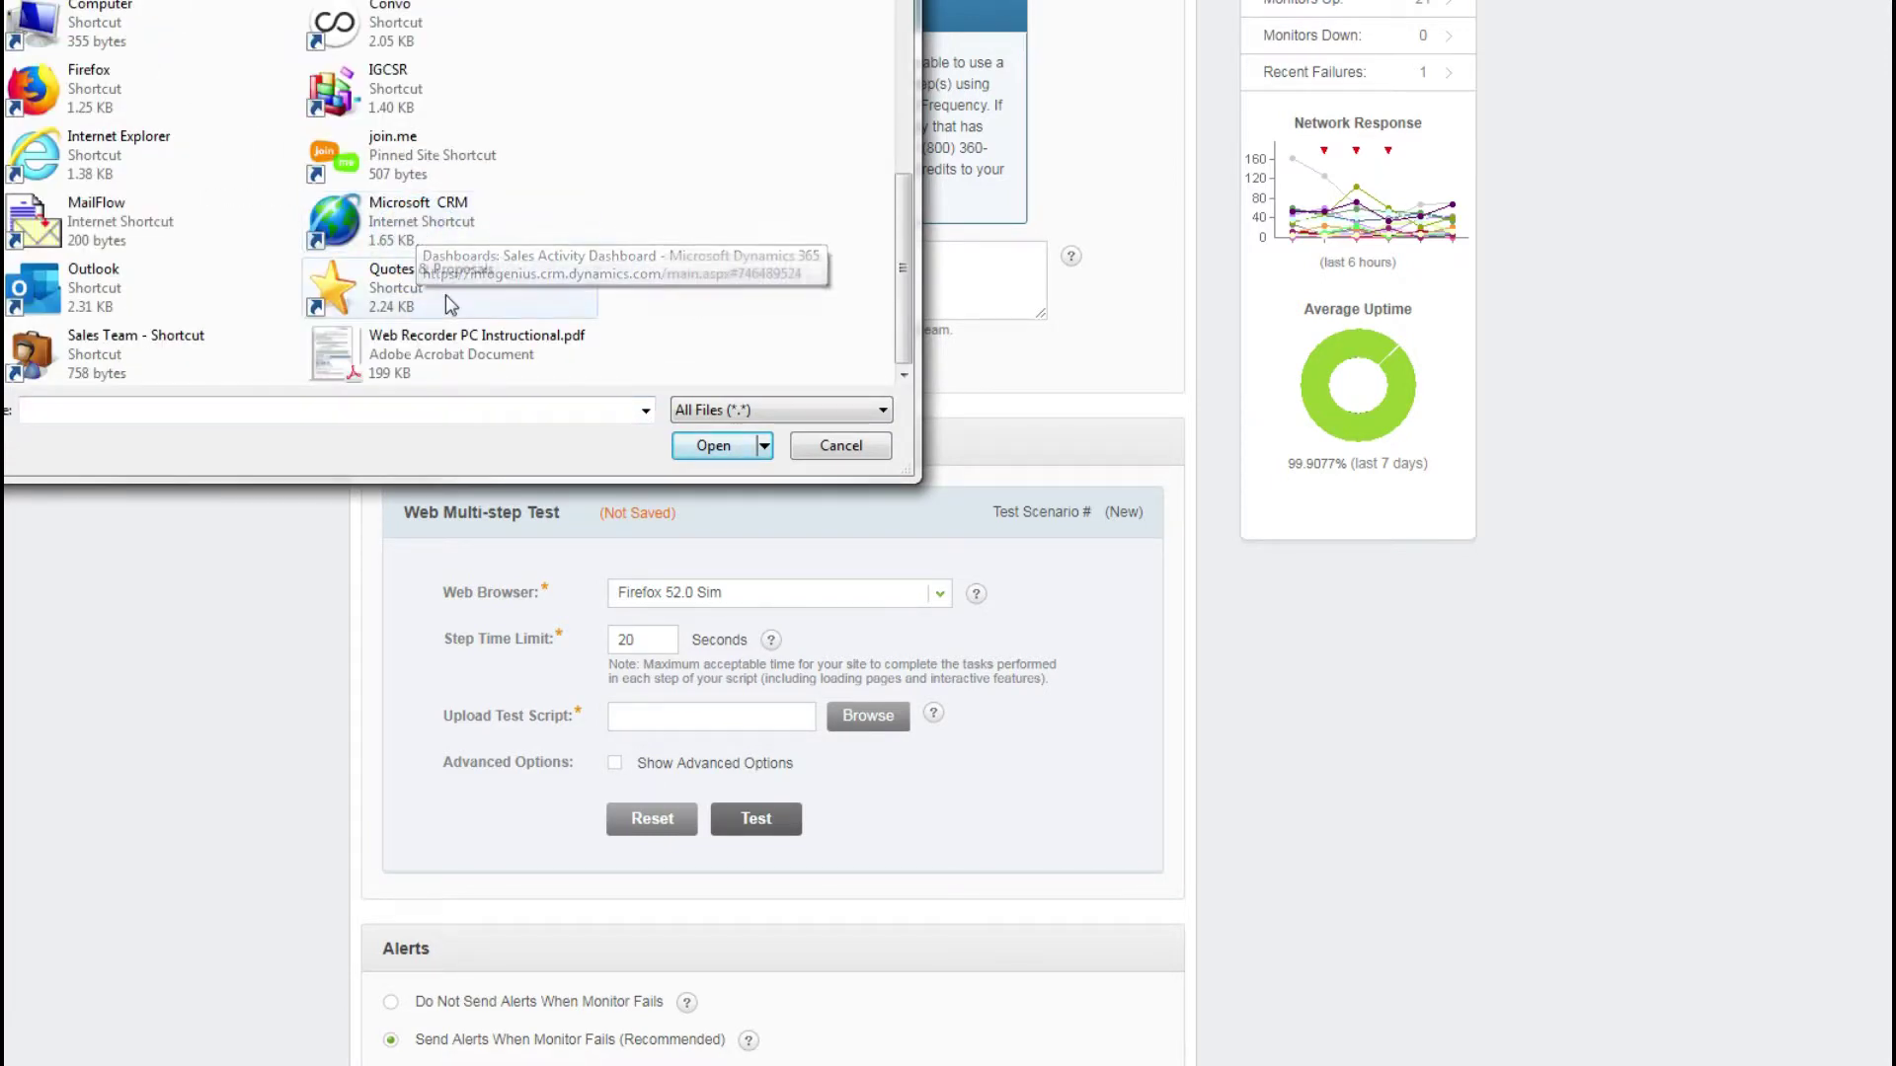
{"action": "scroll", "coordinate": [449, 303], "scroll_direction": "up", "scroll_amount": 5}
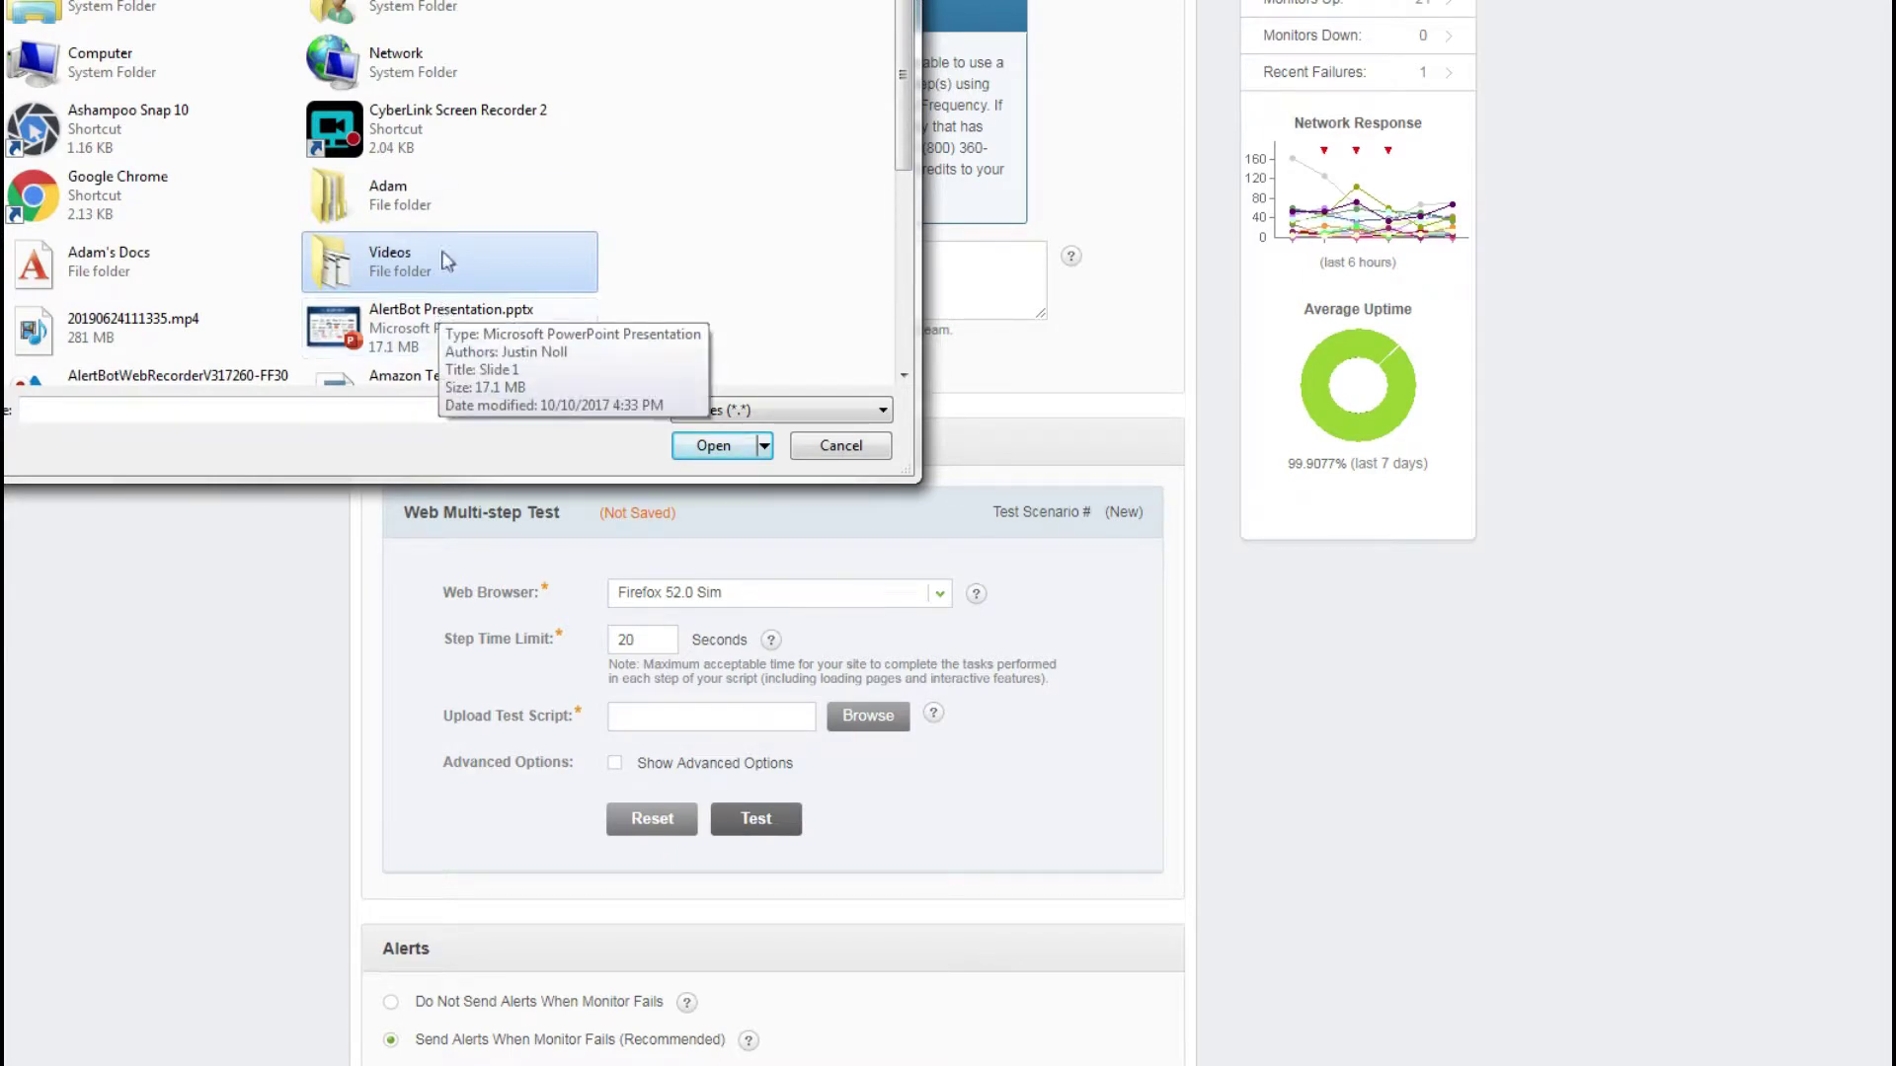
{"action": "scroll", "coordinate": [468, 164], "scroll_direction": "down", "scroll_amount": 5}
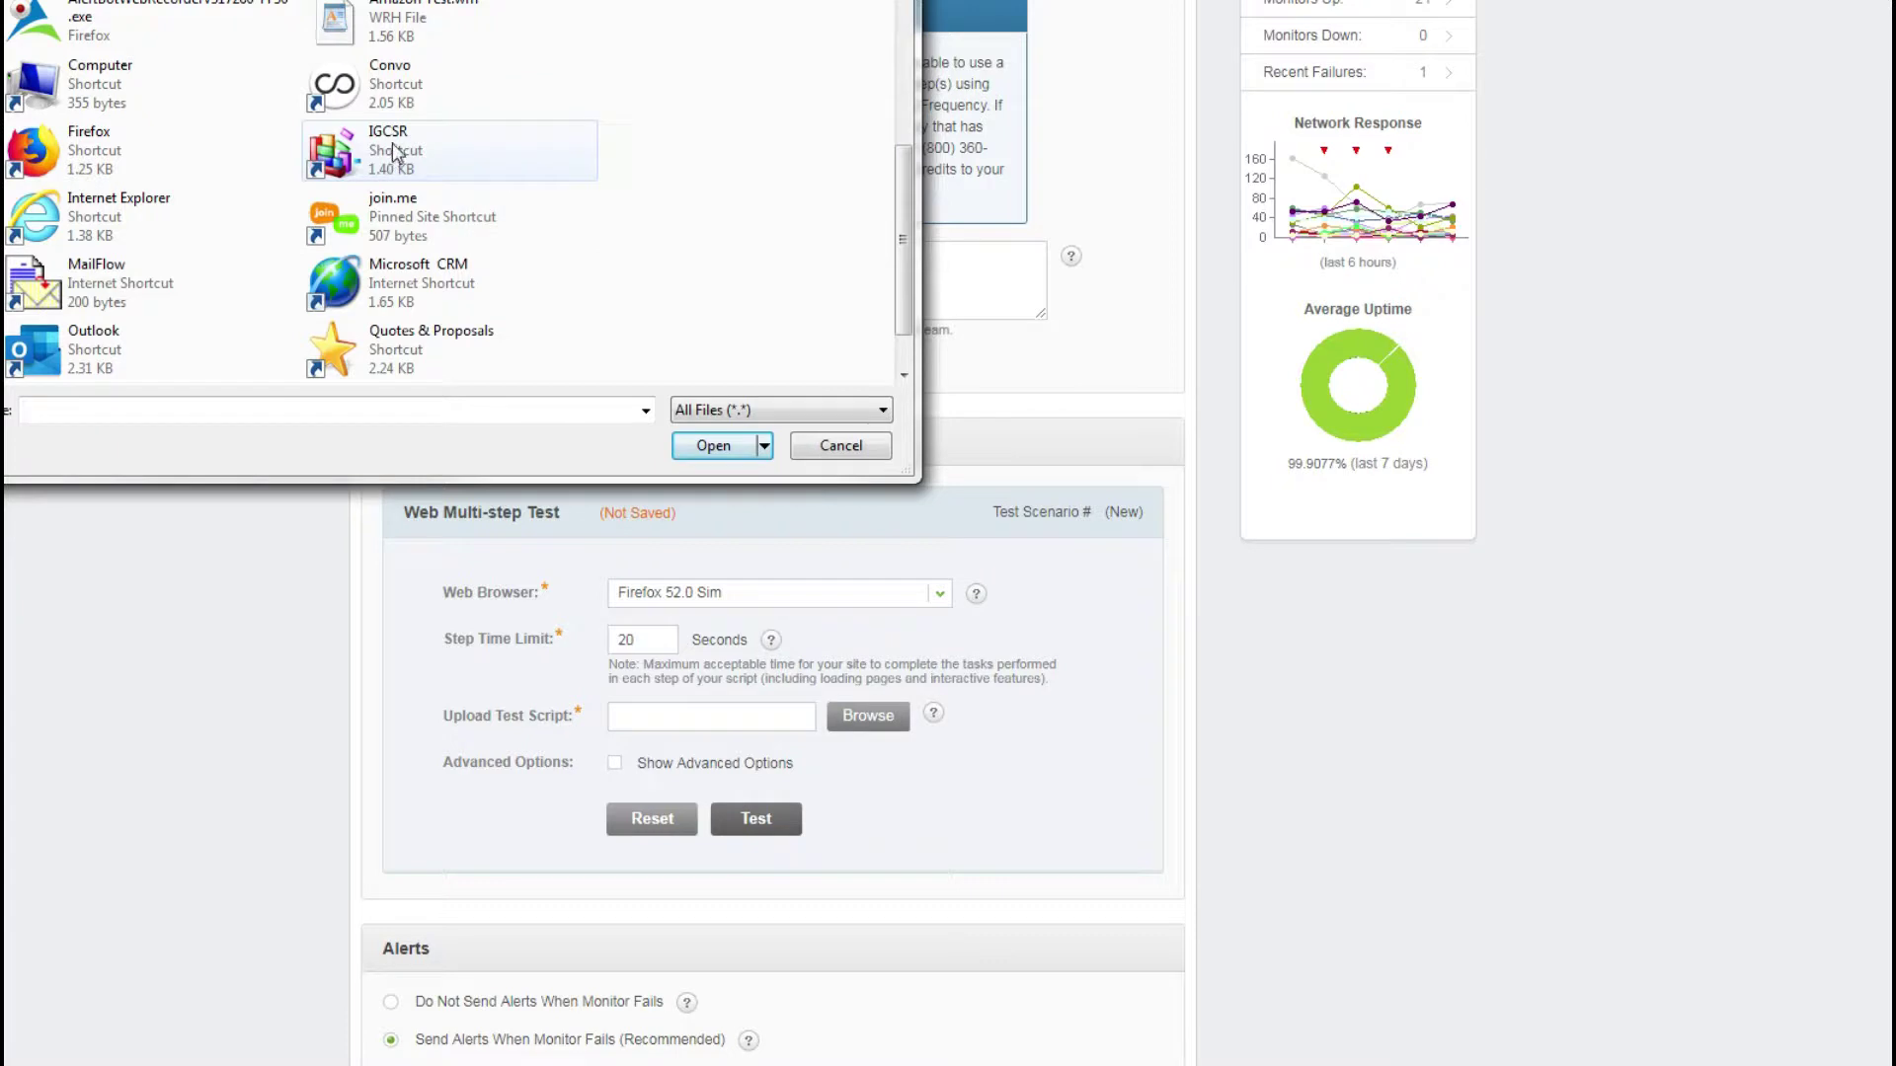
{"action": "double_click", "coordinate": [394, 18]}
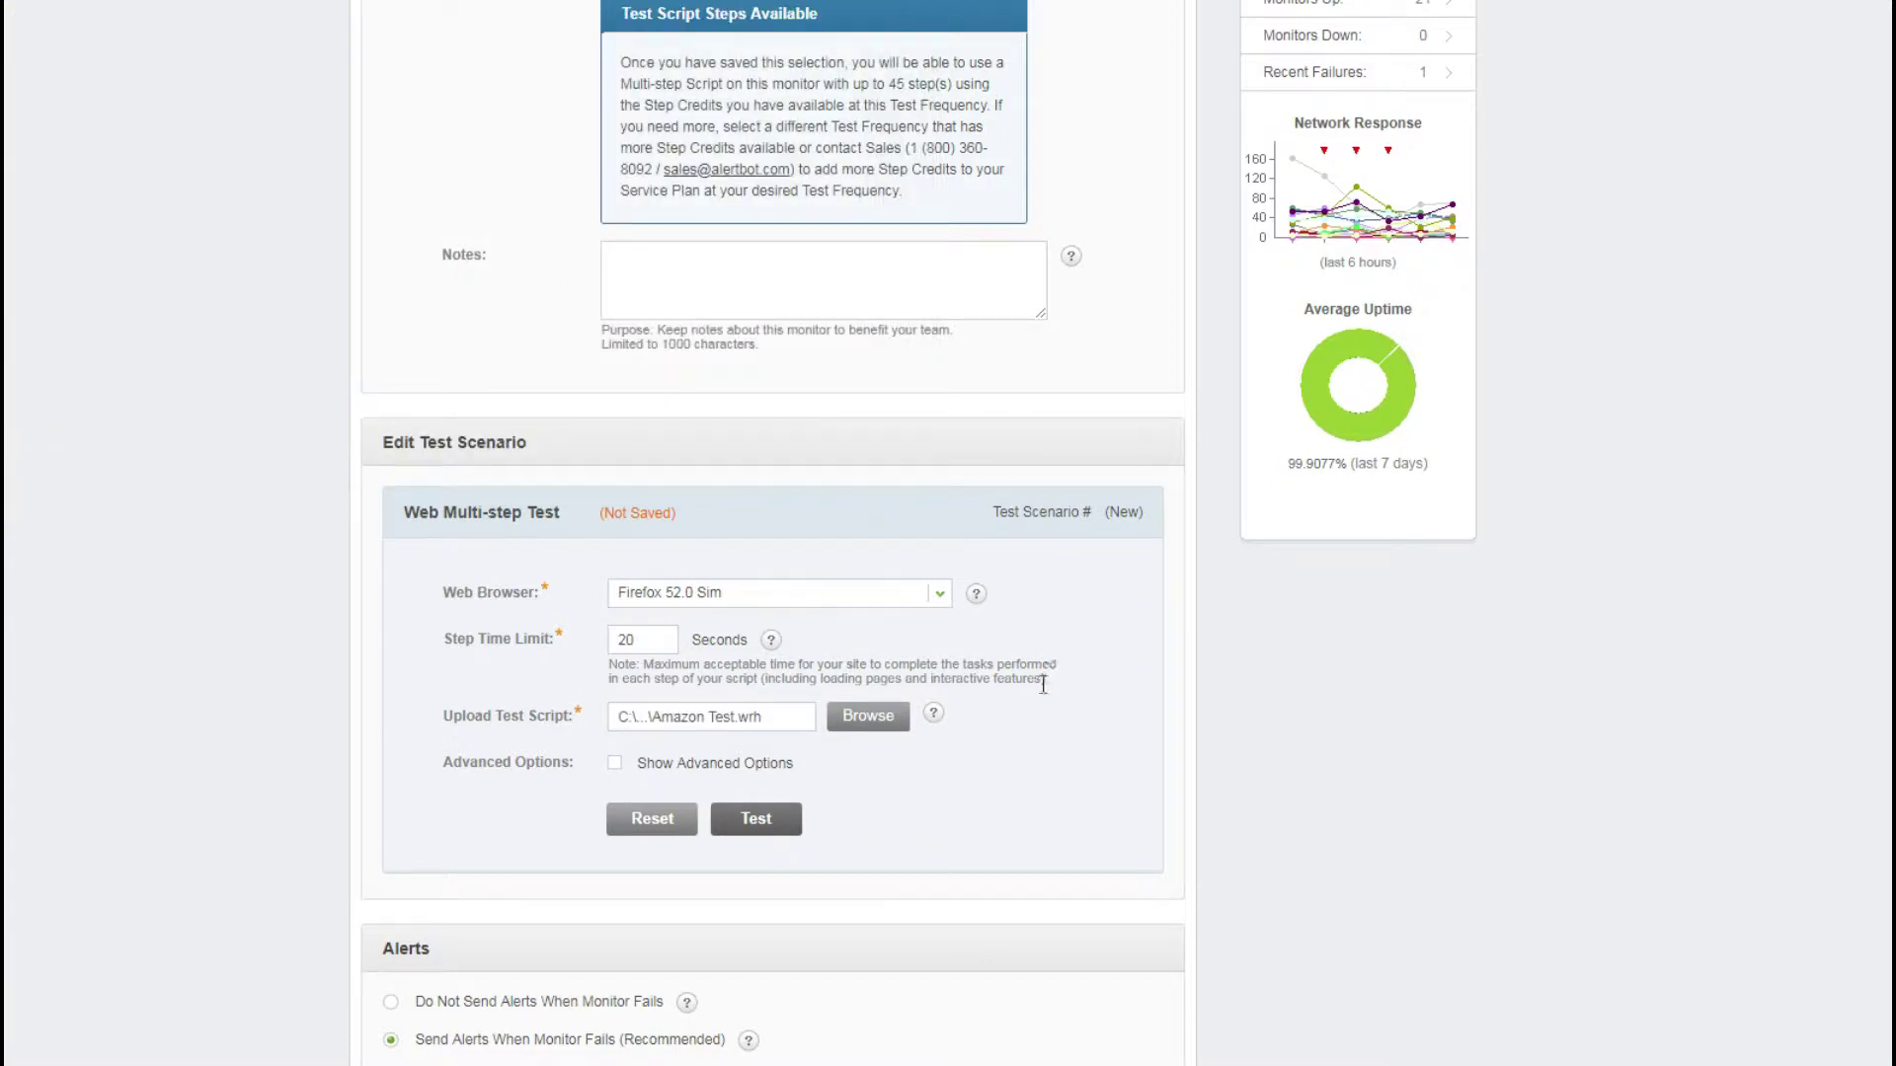
- Run a real-time test of the multi-step scenario and enlarge its test results window
{"action": "scroll", "coordinate": [1084, 538], "scroll_direction": "down", "scroll_amount": 1}
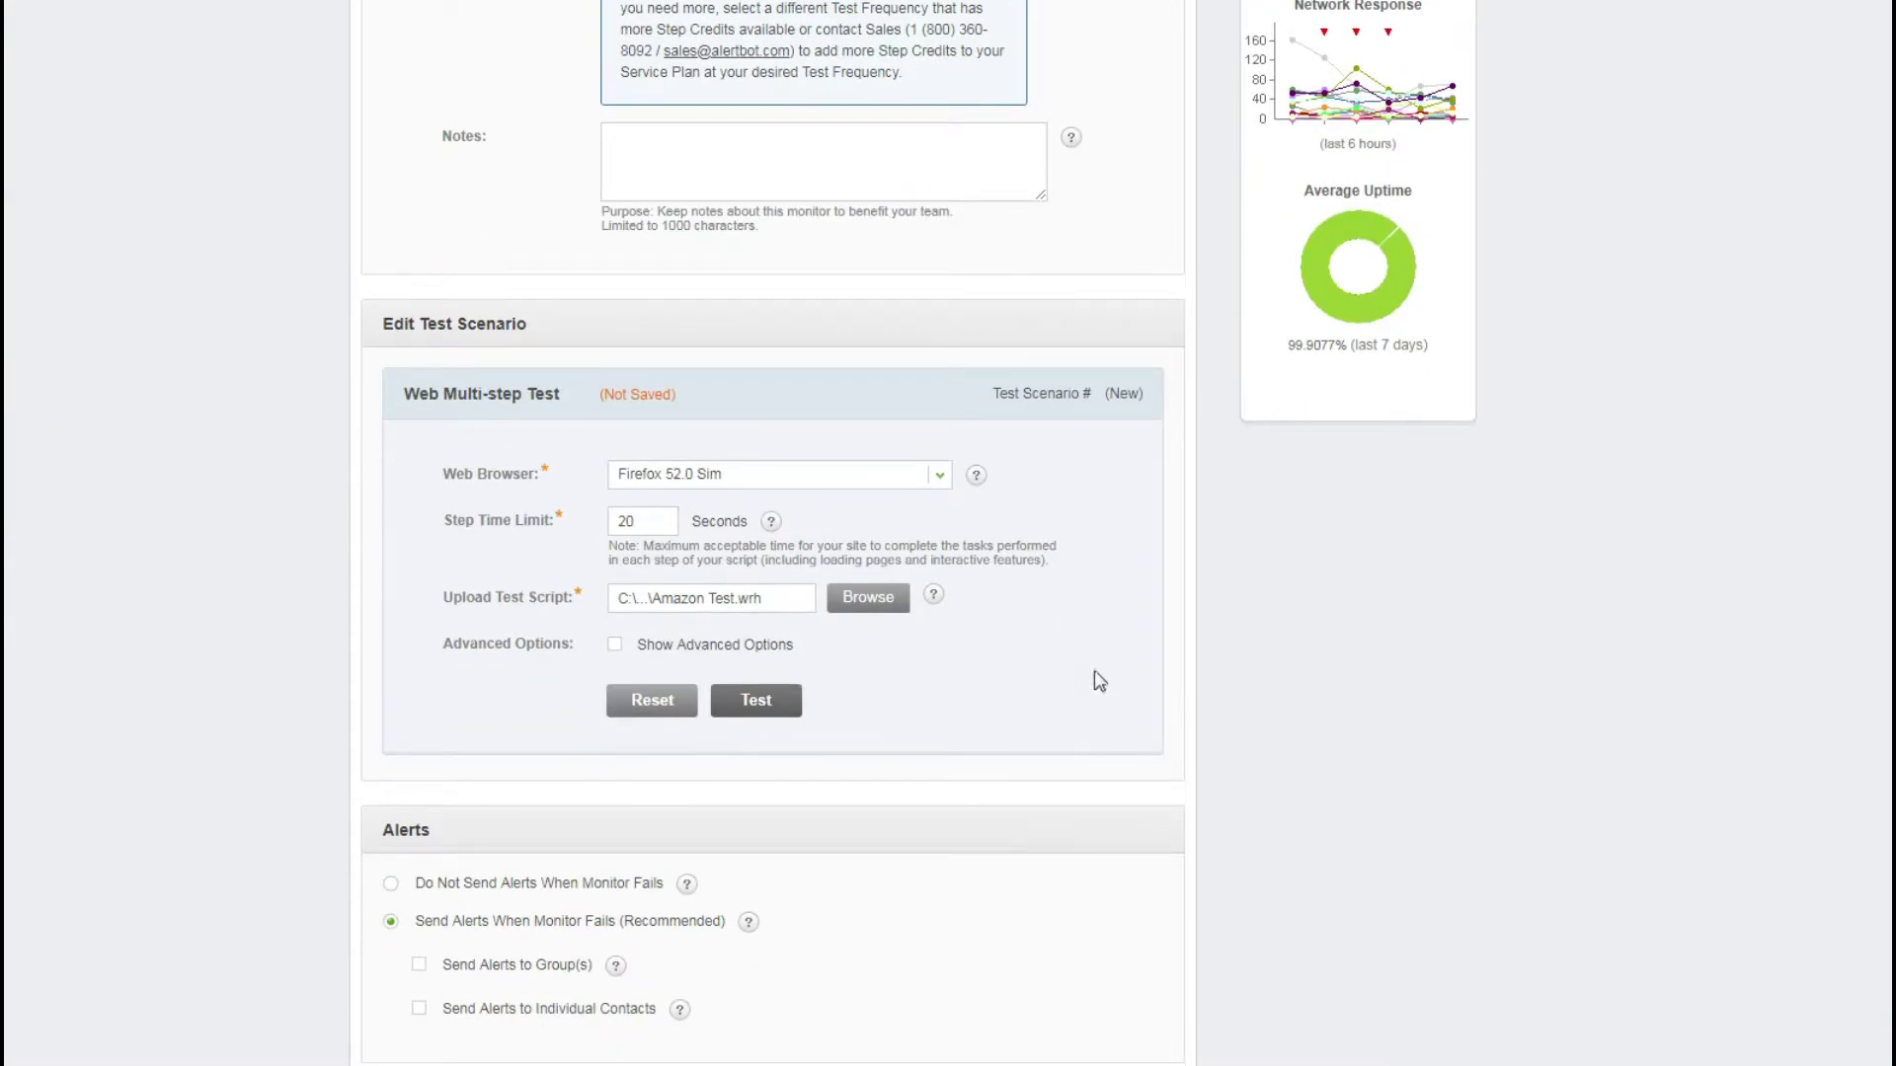
{"action": "left_click", "coordinate": [765, 702]}
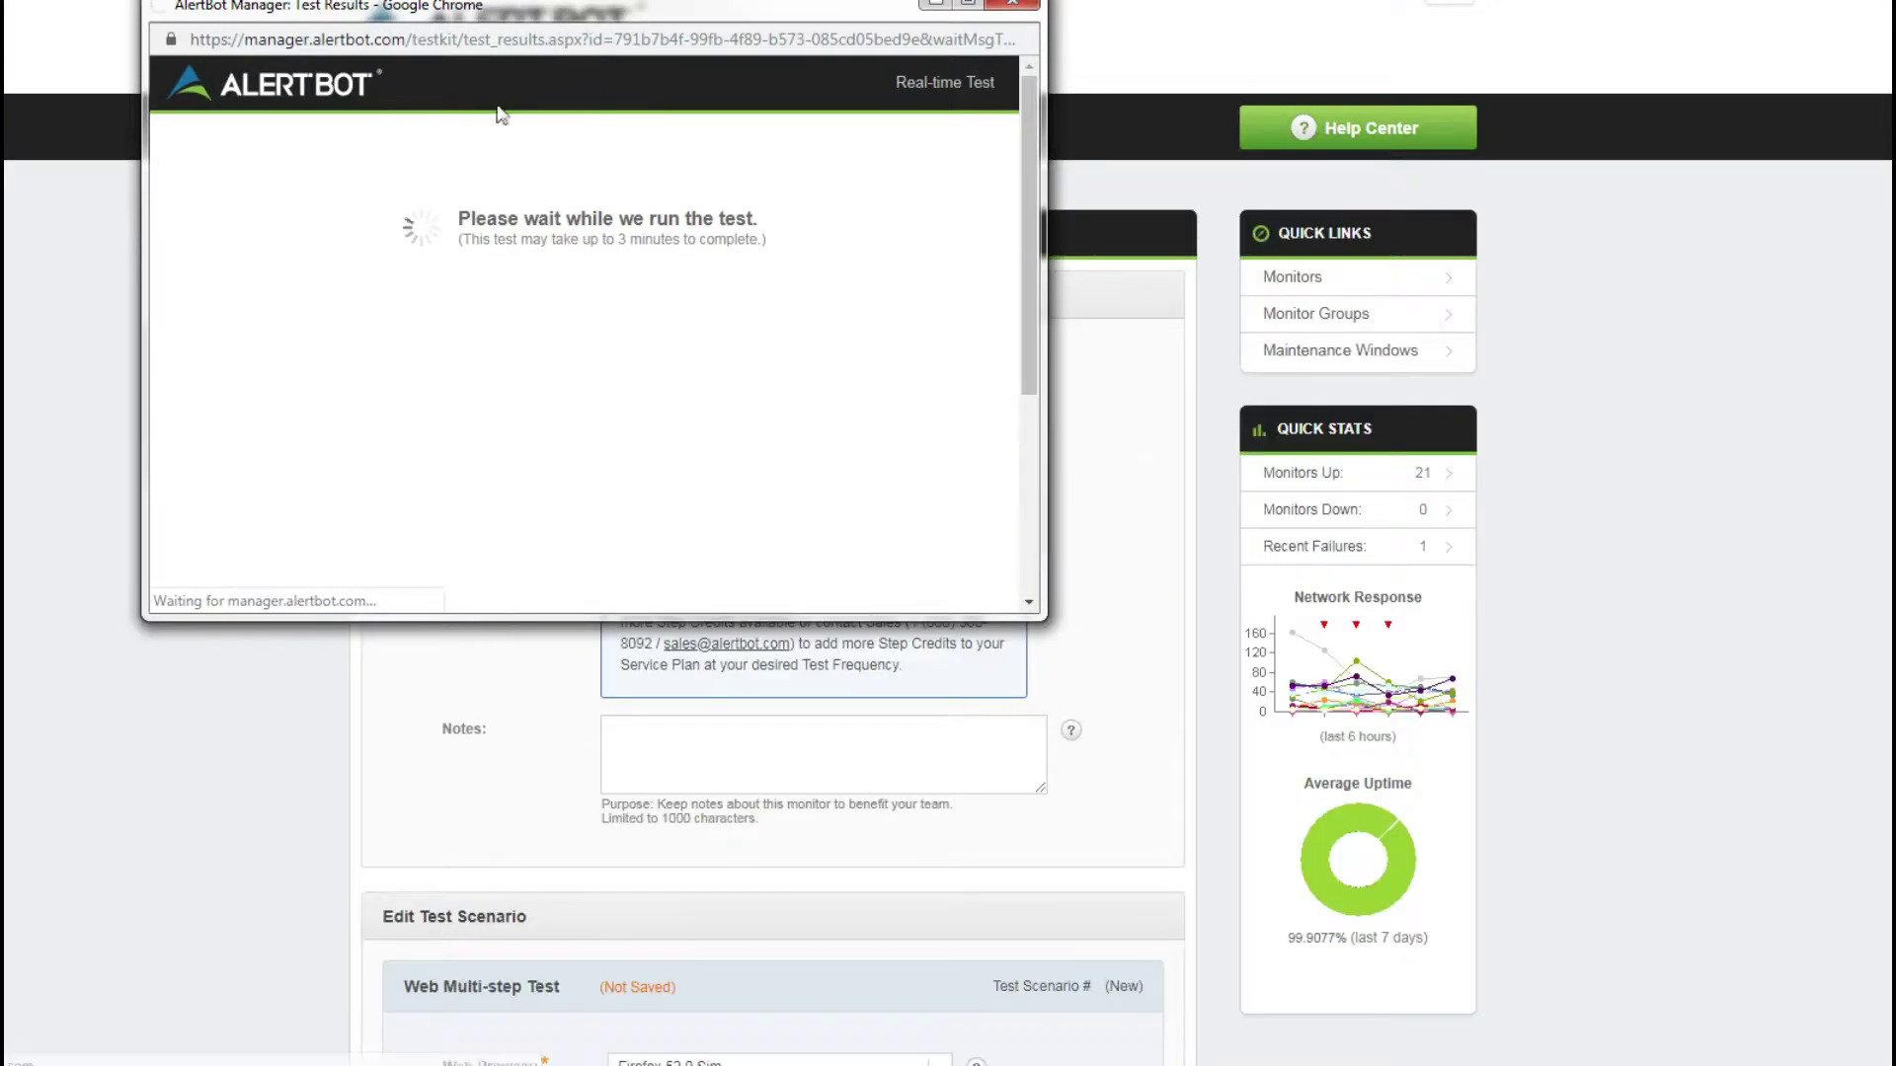
{"action": "left_click_drag", "start_coordinate": [580, 12], "coordinate": [577, 34]}
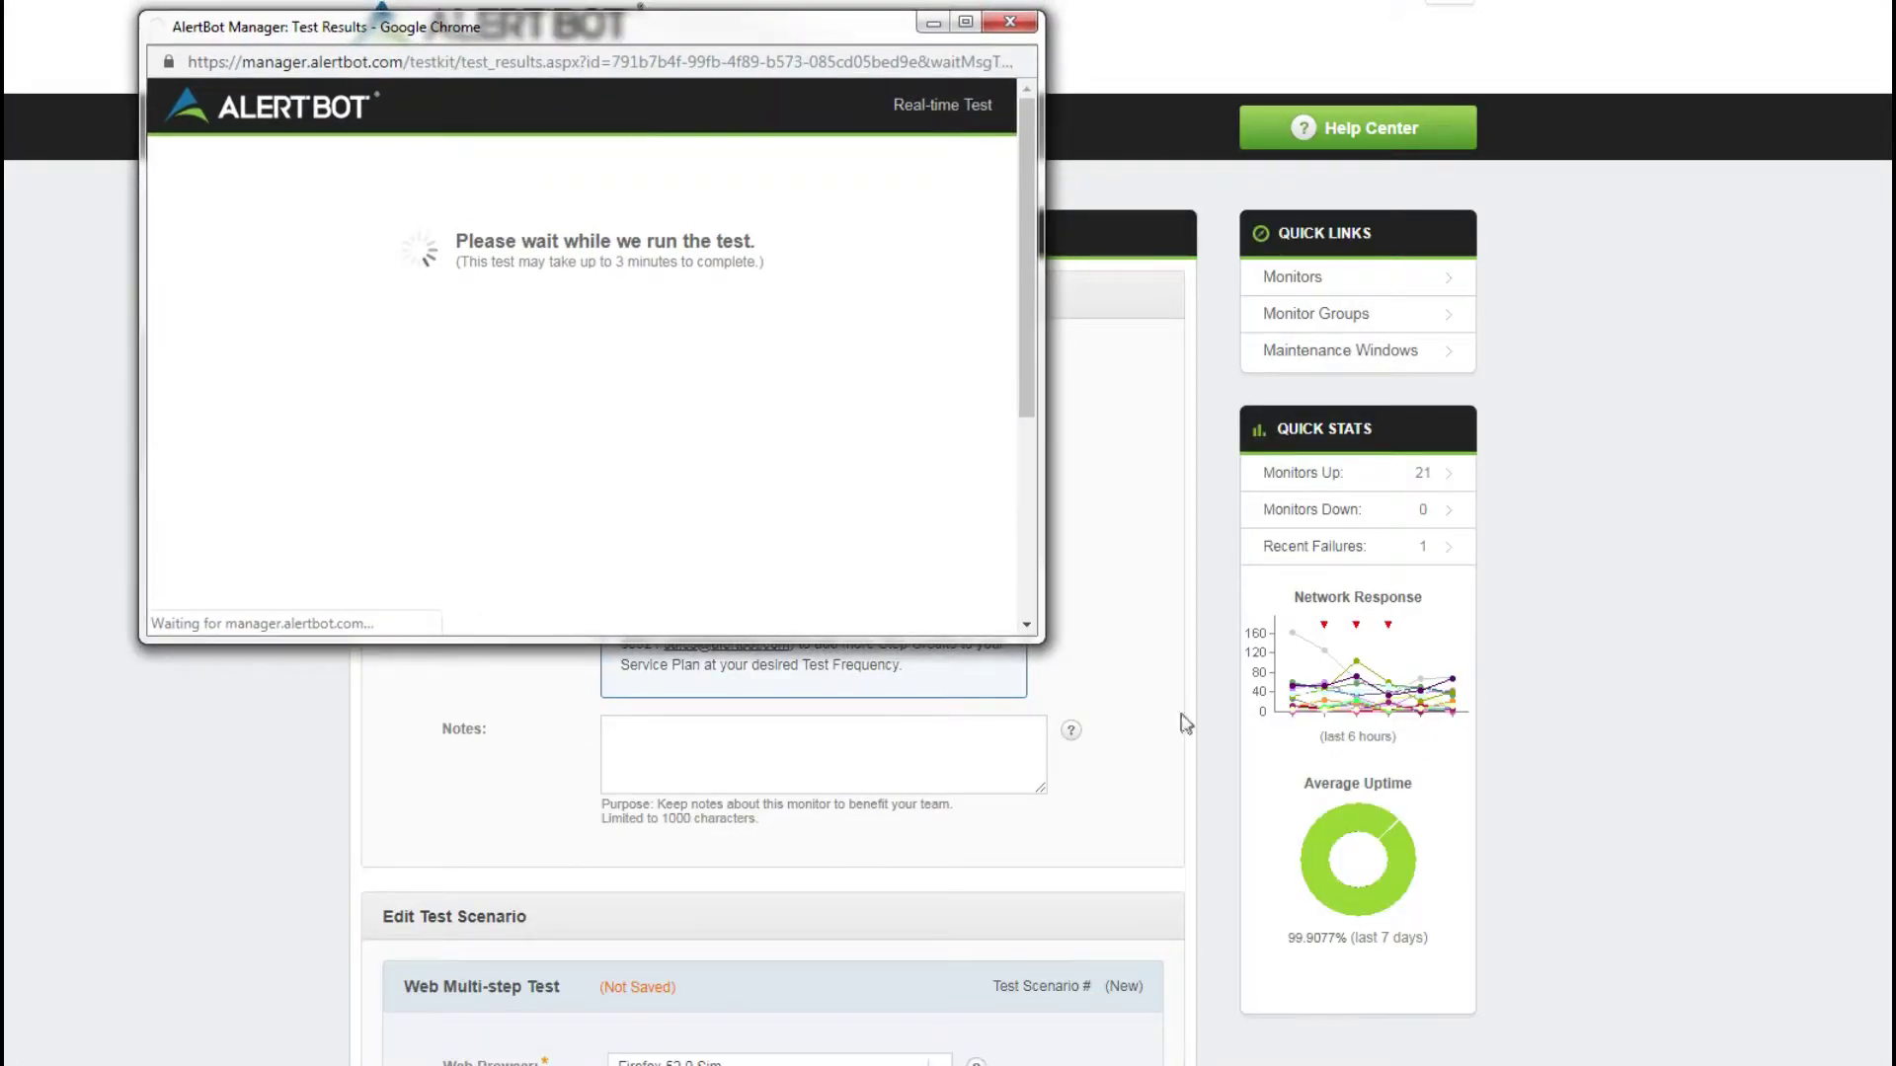
{"action": "left_click_drag", "start_coordinate": [1031, 637], "coordinate": [1580, 1030]}
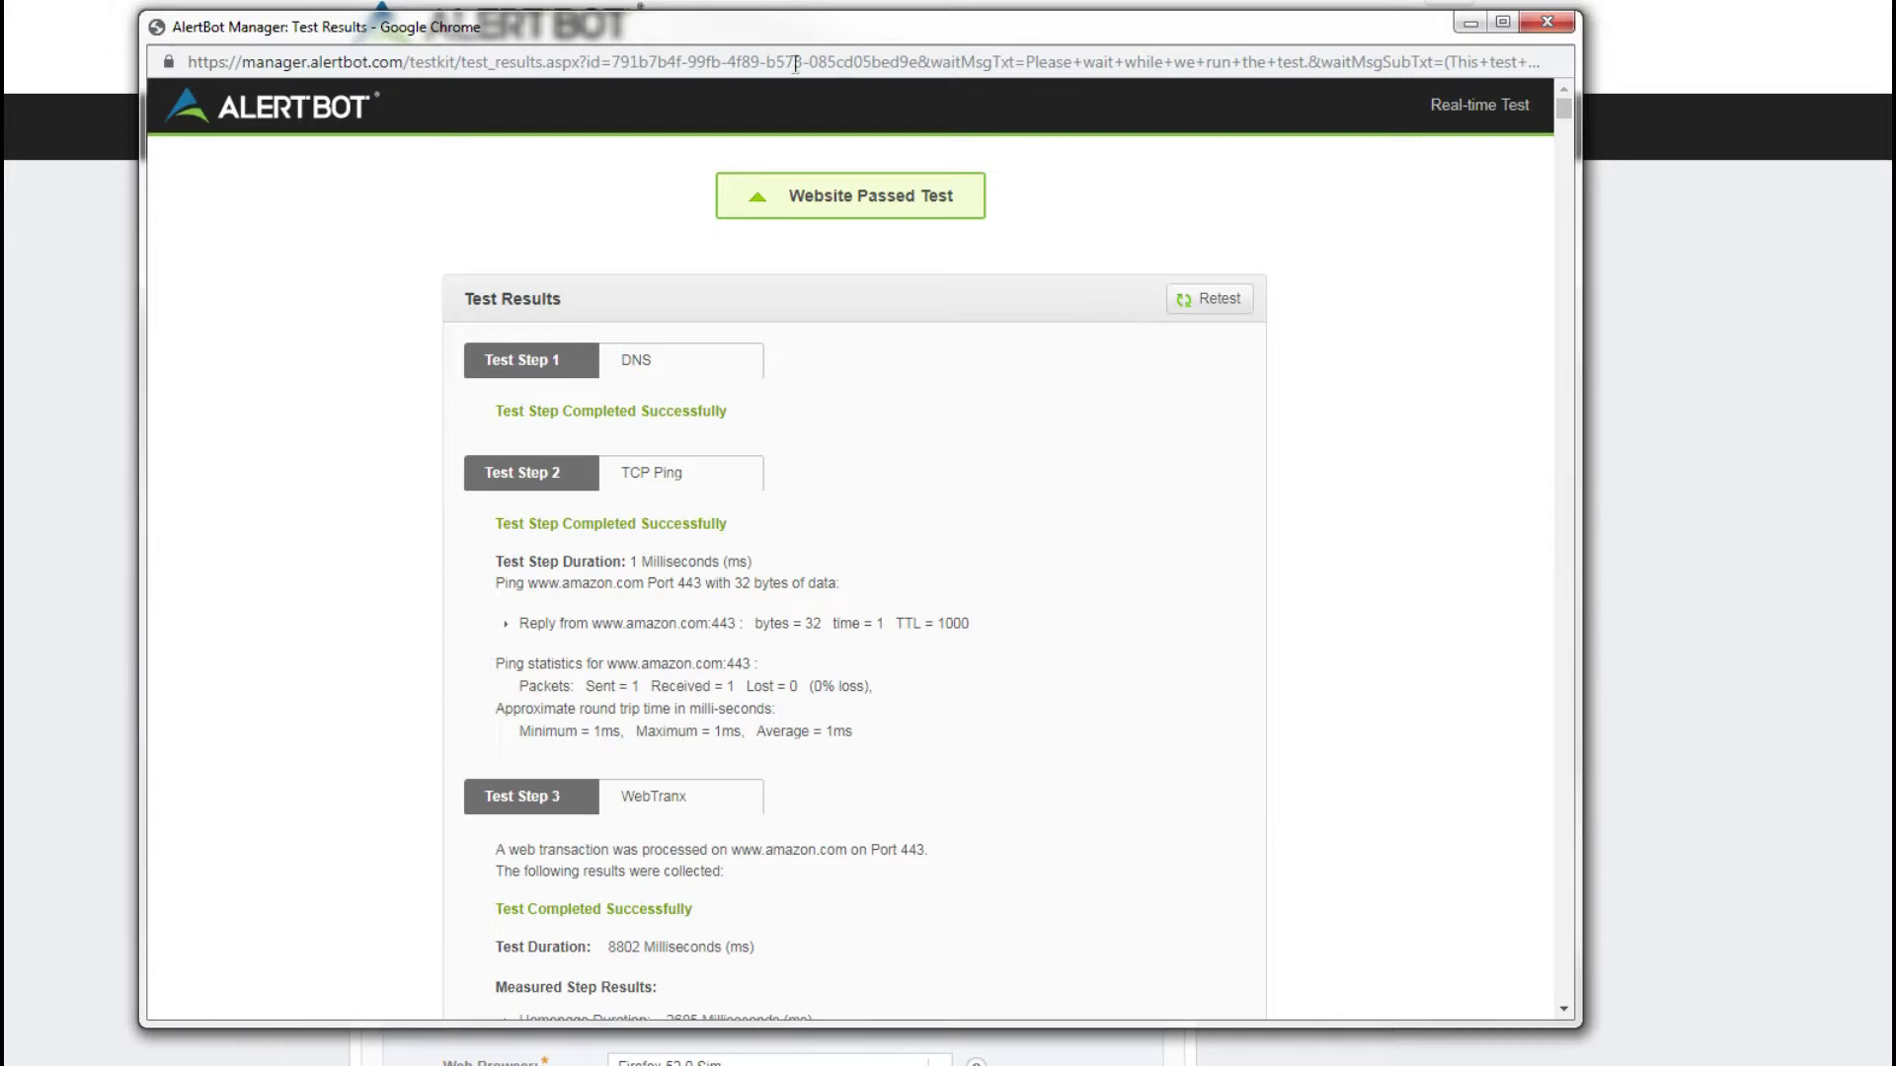
- Review the test's overall duration, the measured step durations and the processed transaction steps
{"action": "scroll", "coordinate": [922, 430], "scroll_direction": "down", "scroll_amount": 2}
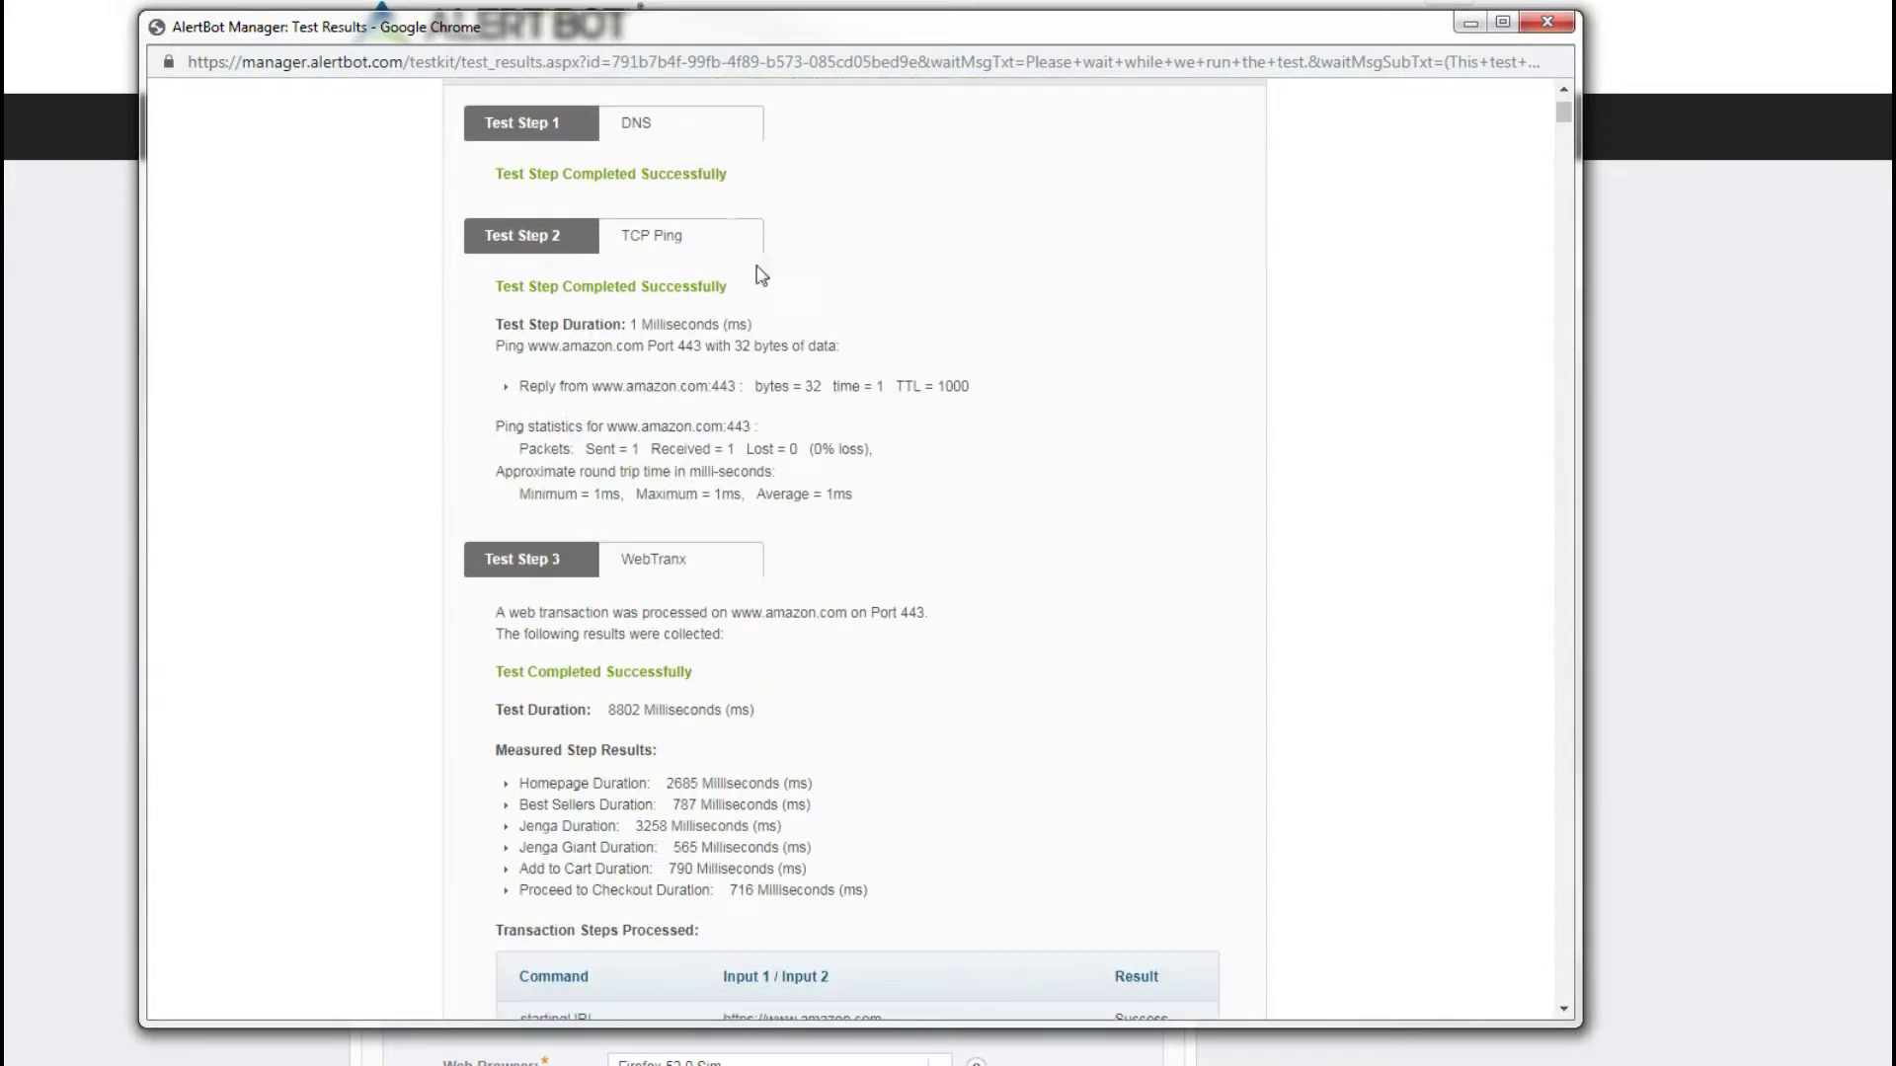
{"action": "scroll", "coordinate": [775, 426], "scroll_direction": "down", "scroll_amount": 4}
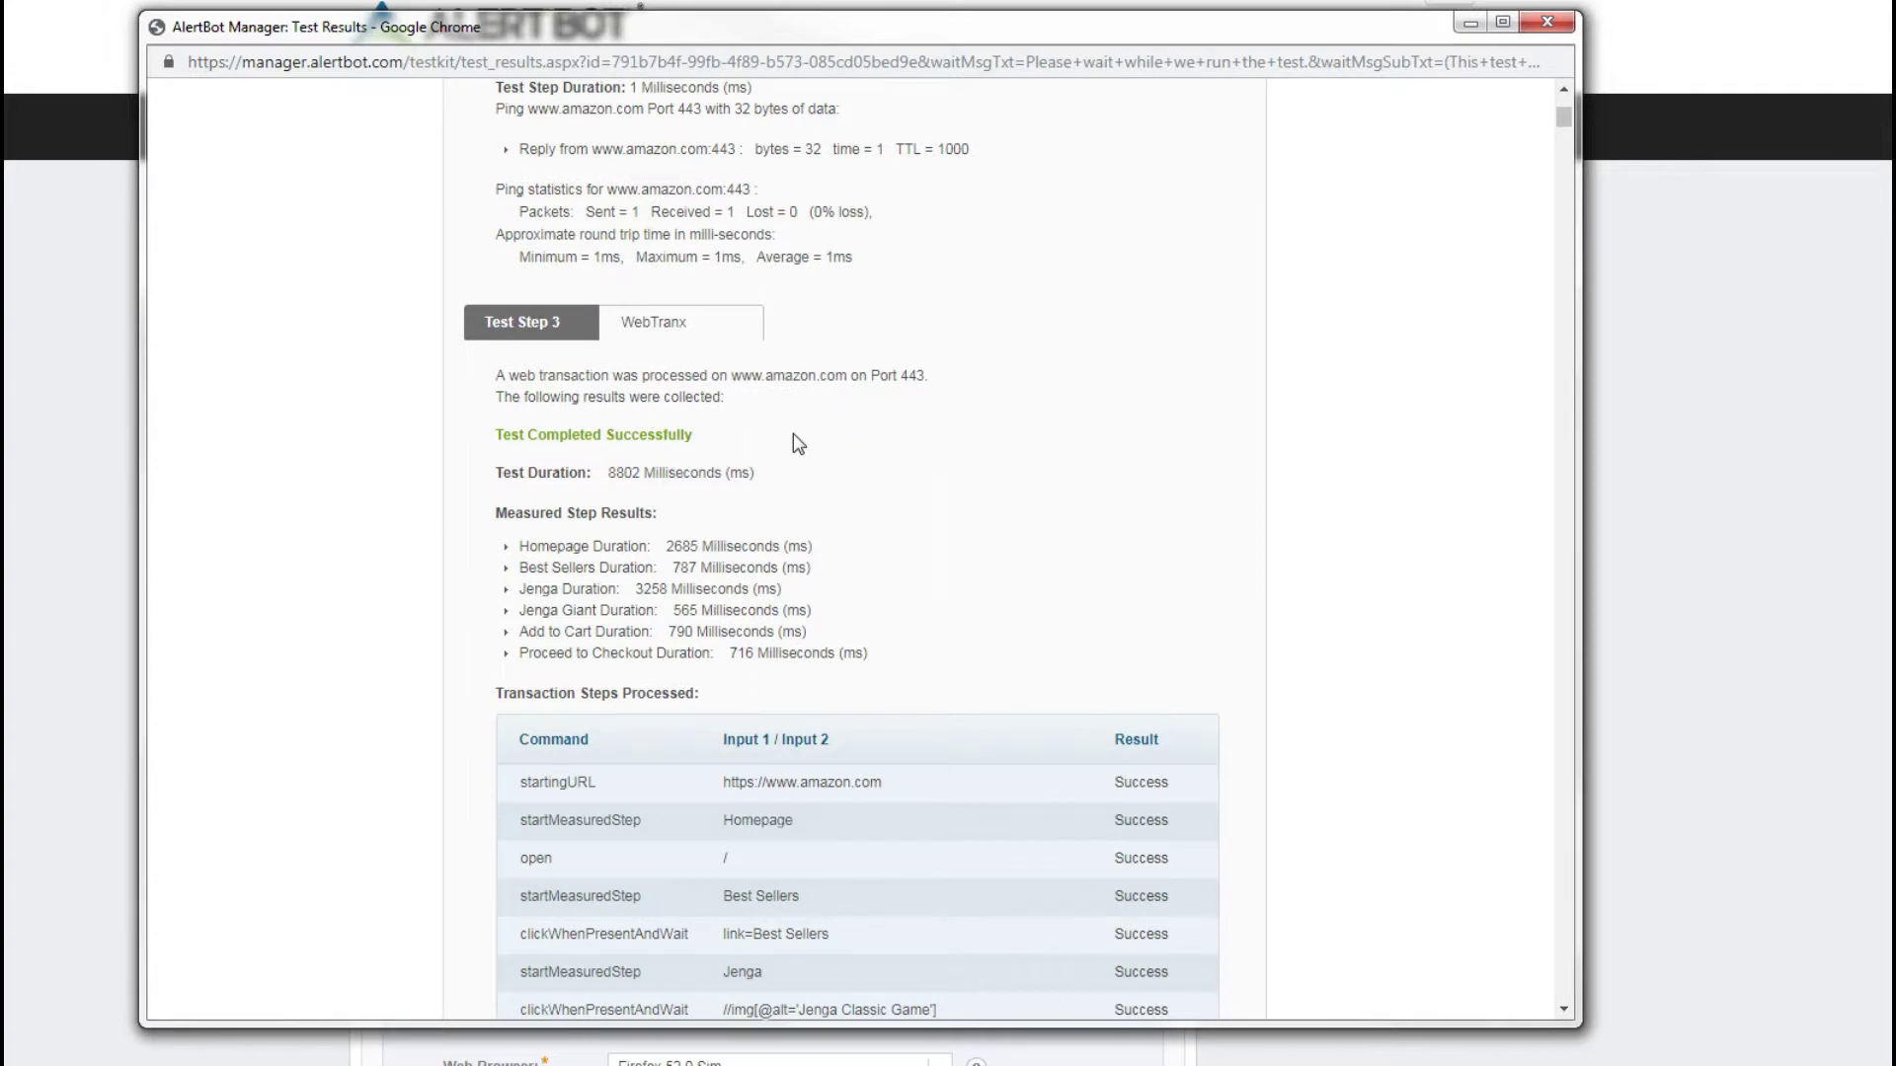
{"action": "left_click_drag", "start_coordinate": [789, 237], "coordinate": [615, 240]}
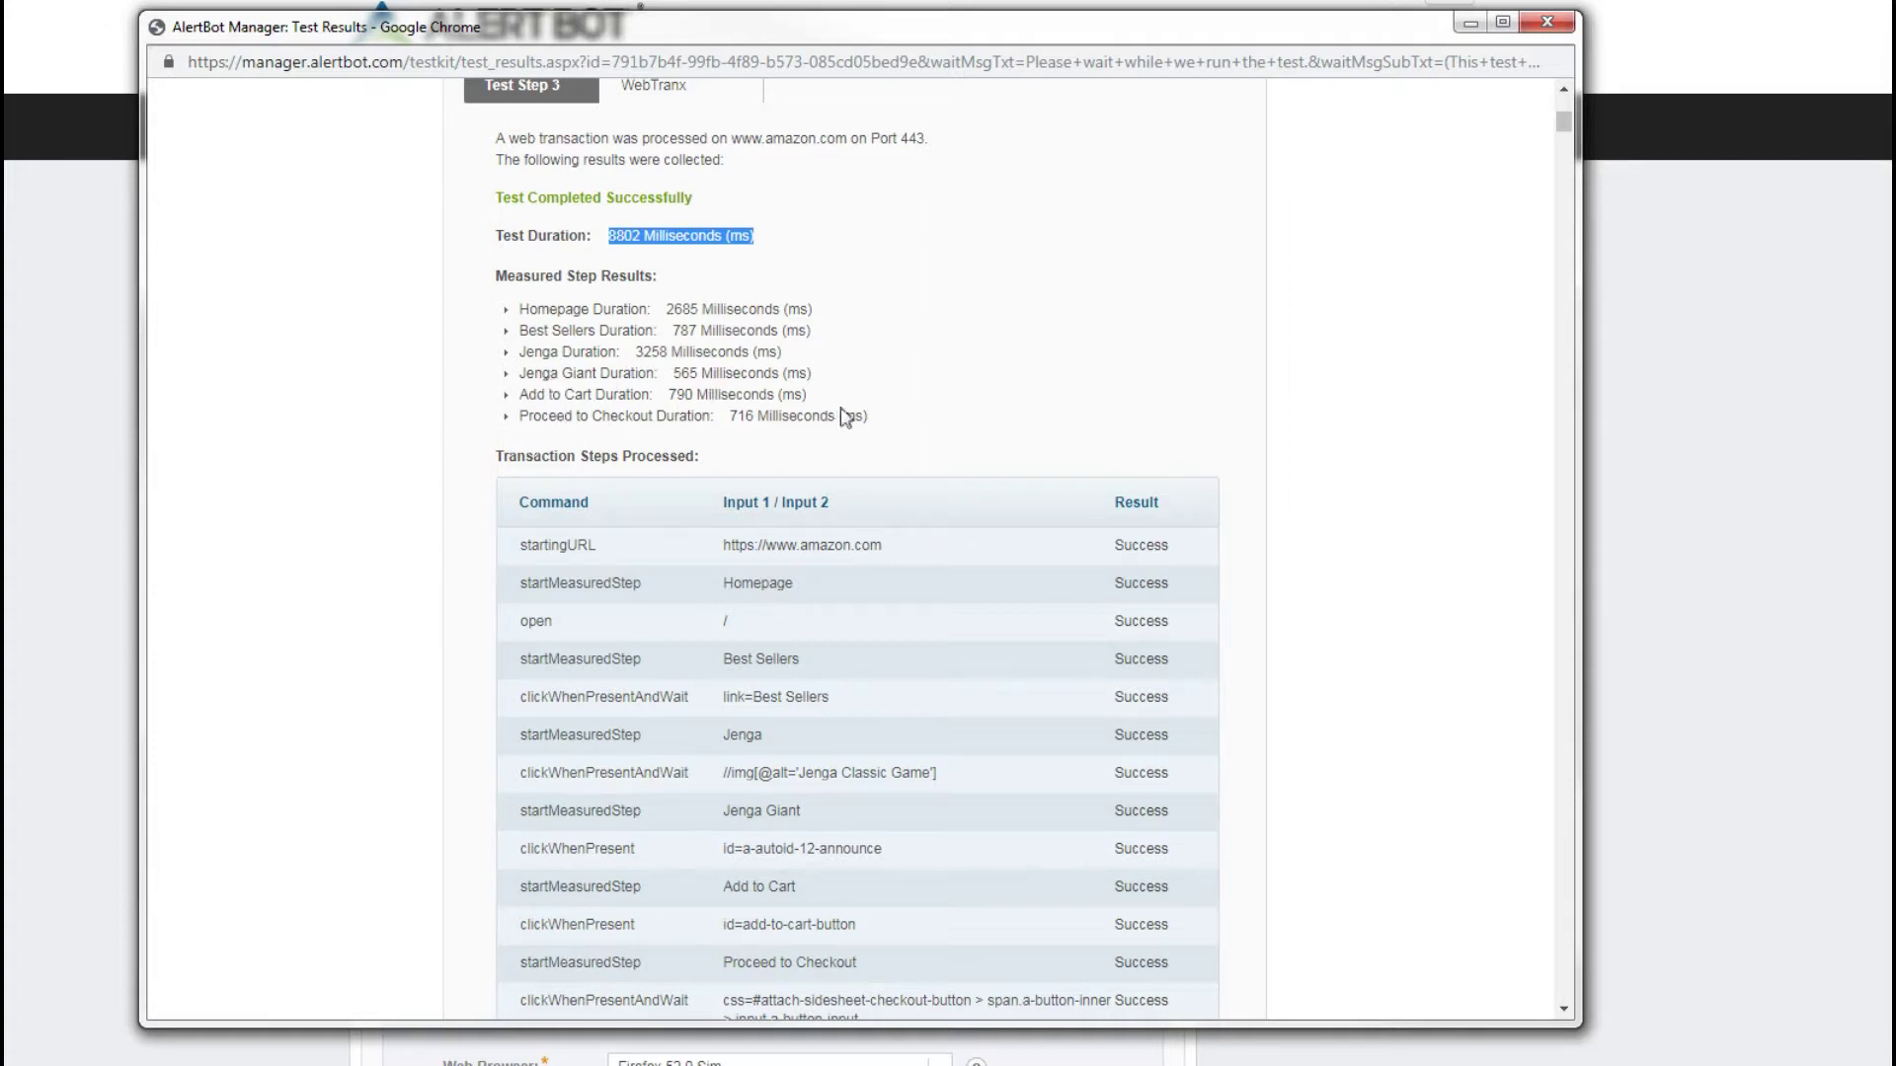
{"action": "scroll", "coordinate": [859, 420], "scroll_direction": "down", "scroll_amount": 2}
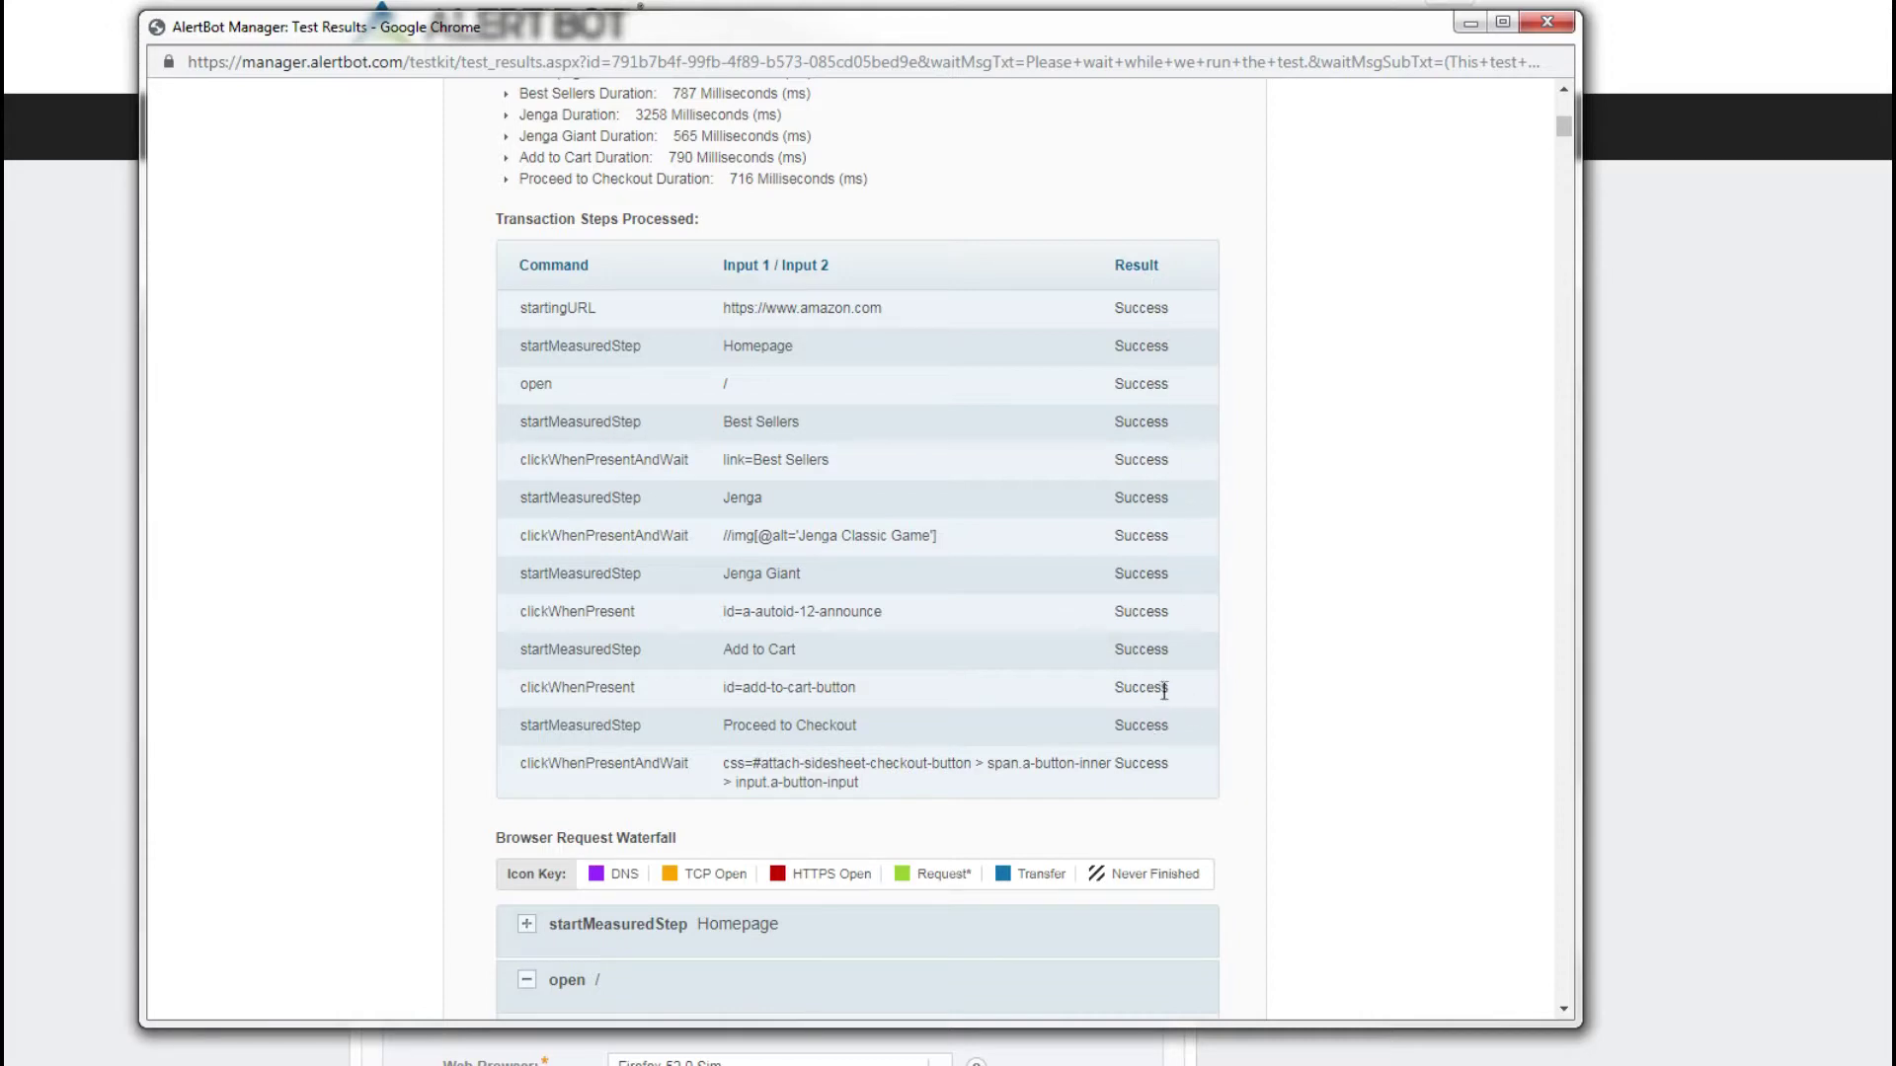
- Examine the Browser Request Waterfall timelines for each recorded command, from the homepage through adding to the cart
{"action": "scroll", "coordinate": [1141, 719], "scroll_direction": "down", "scroll_amount": 3}
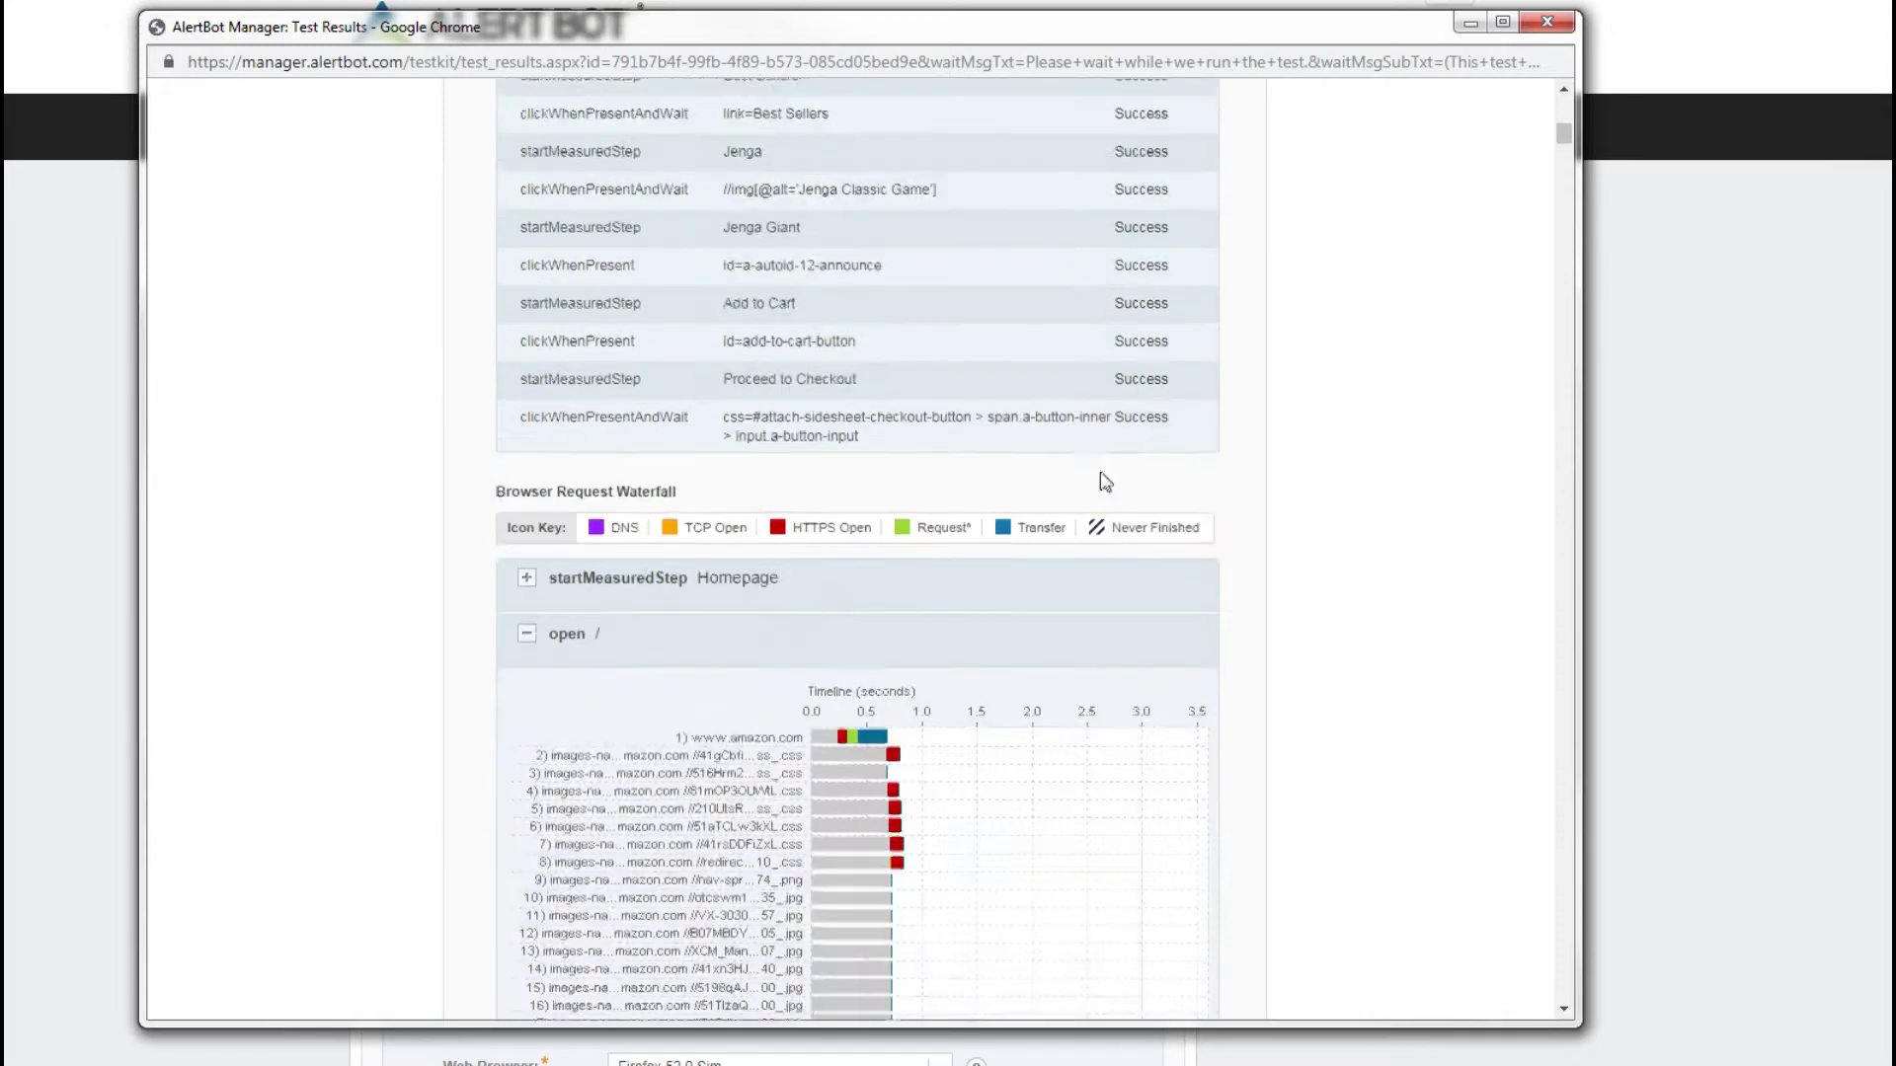
{"action": "scroll", "coordinate": [926, 618], "scroll_direction": "down", "scroll_amount": 2}
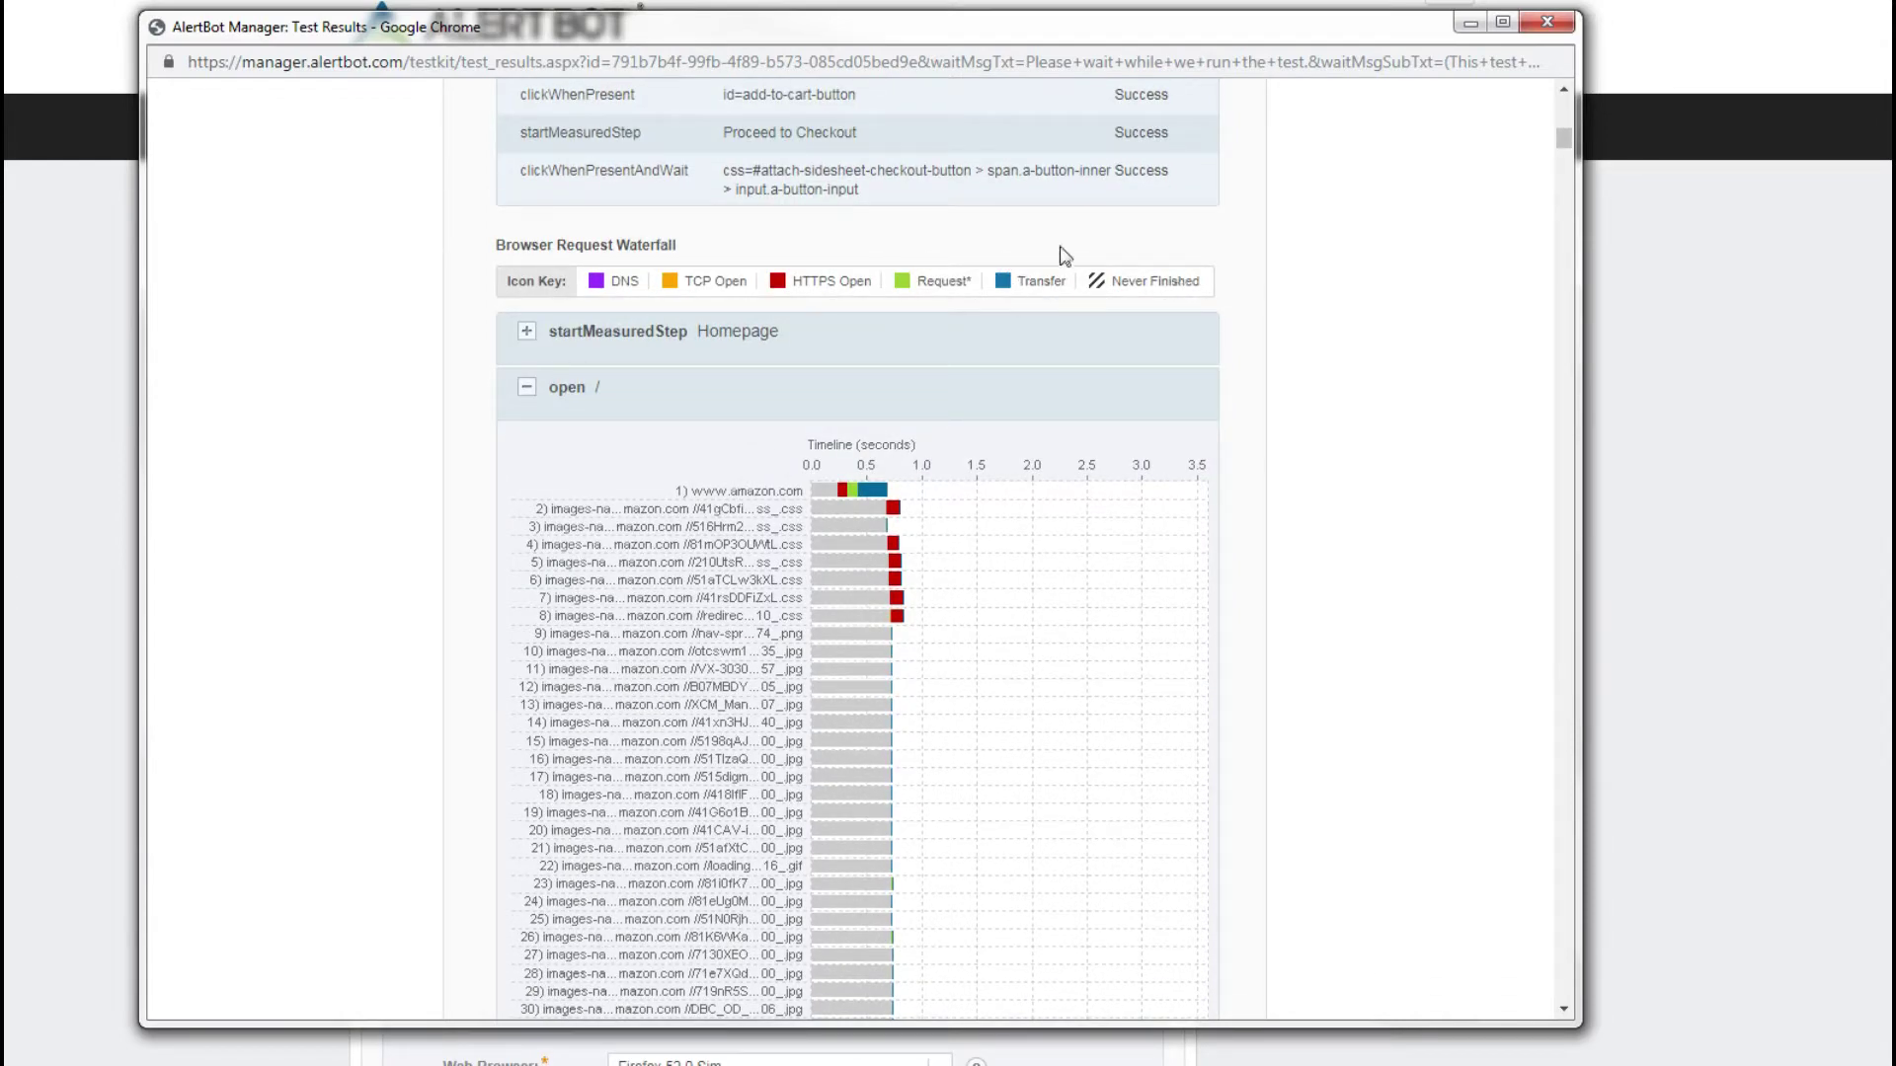
{"action": "scroll", "coordinate": [889, 520], "scroll_direction": "down", "scroll_amount": 13}
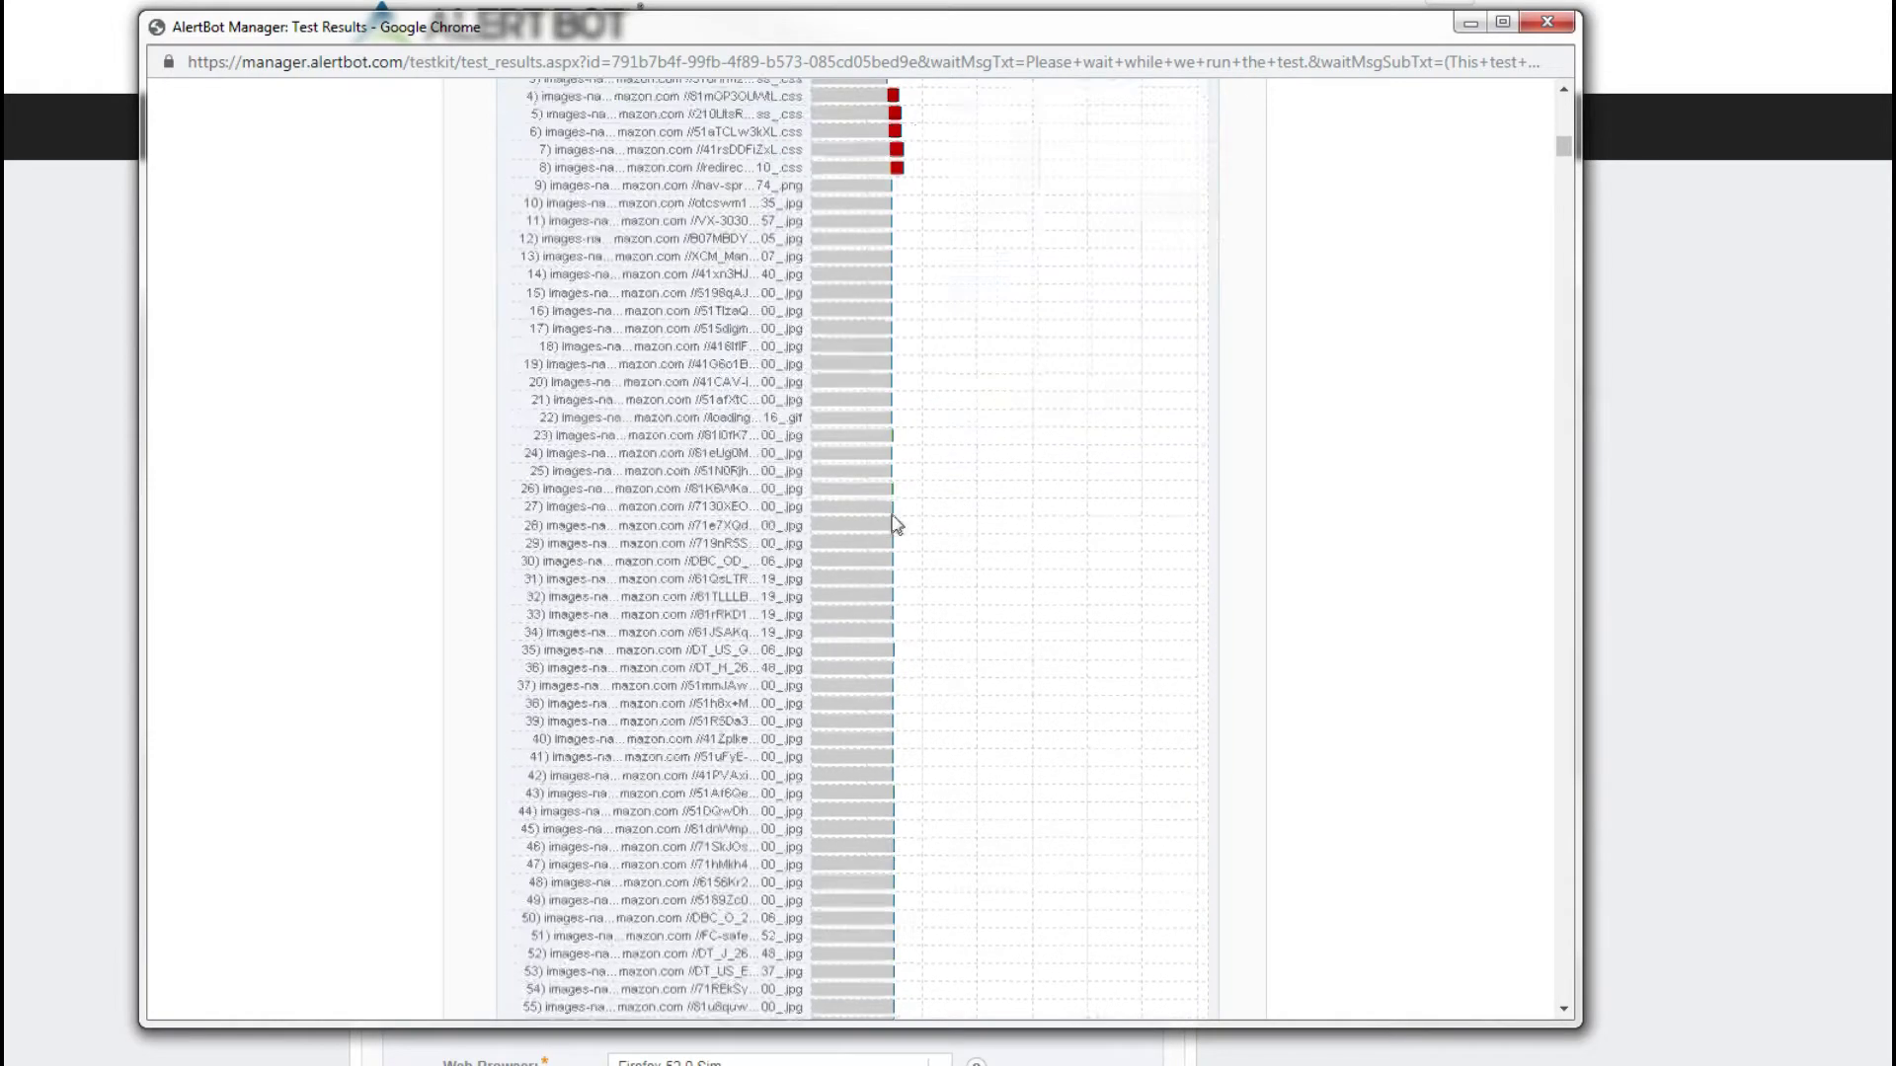
{"action": "scroll", "coordinate": [923, 646], "scroll_direction": "down", "scroll_amount": 20}
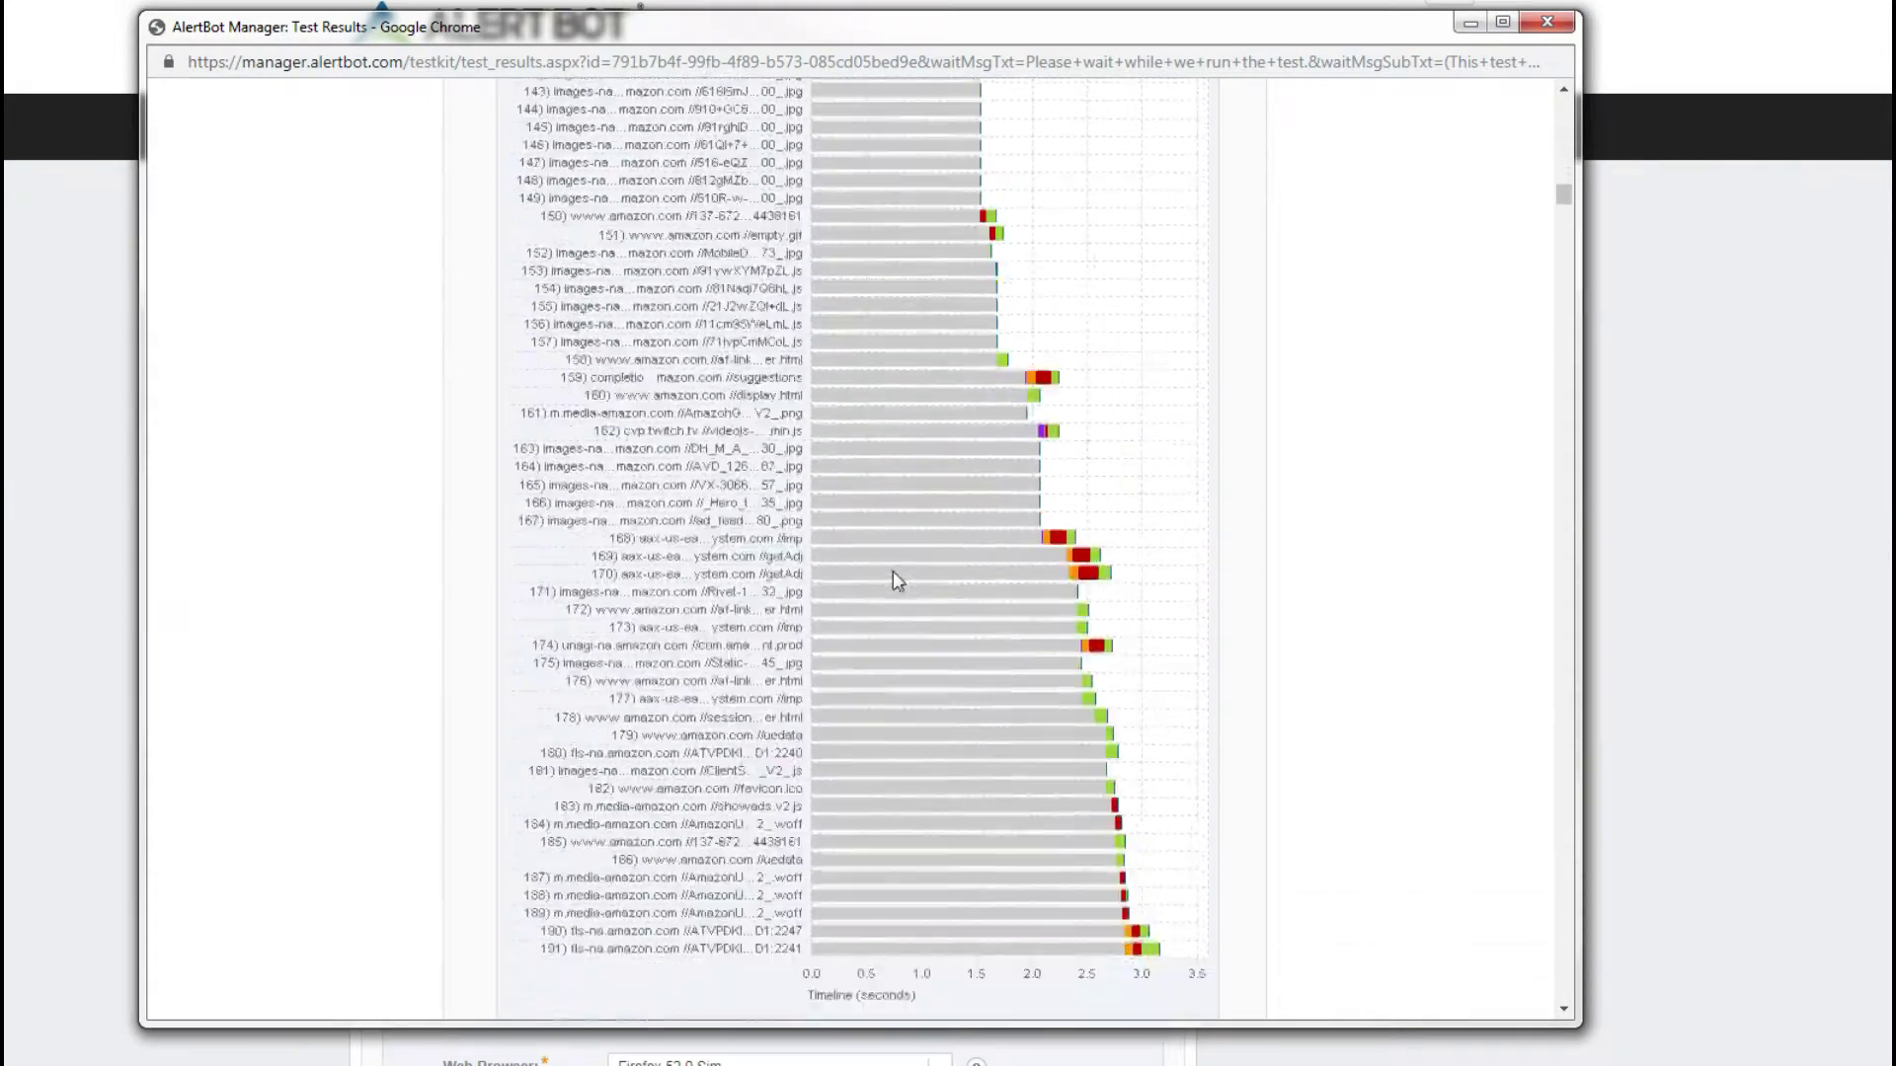
{"action": "scroll", "coordinate": [805, 395], "scroll_direction": "down", "scroll_amount": 3}
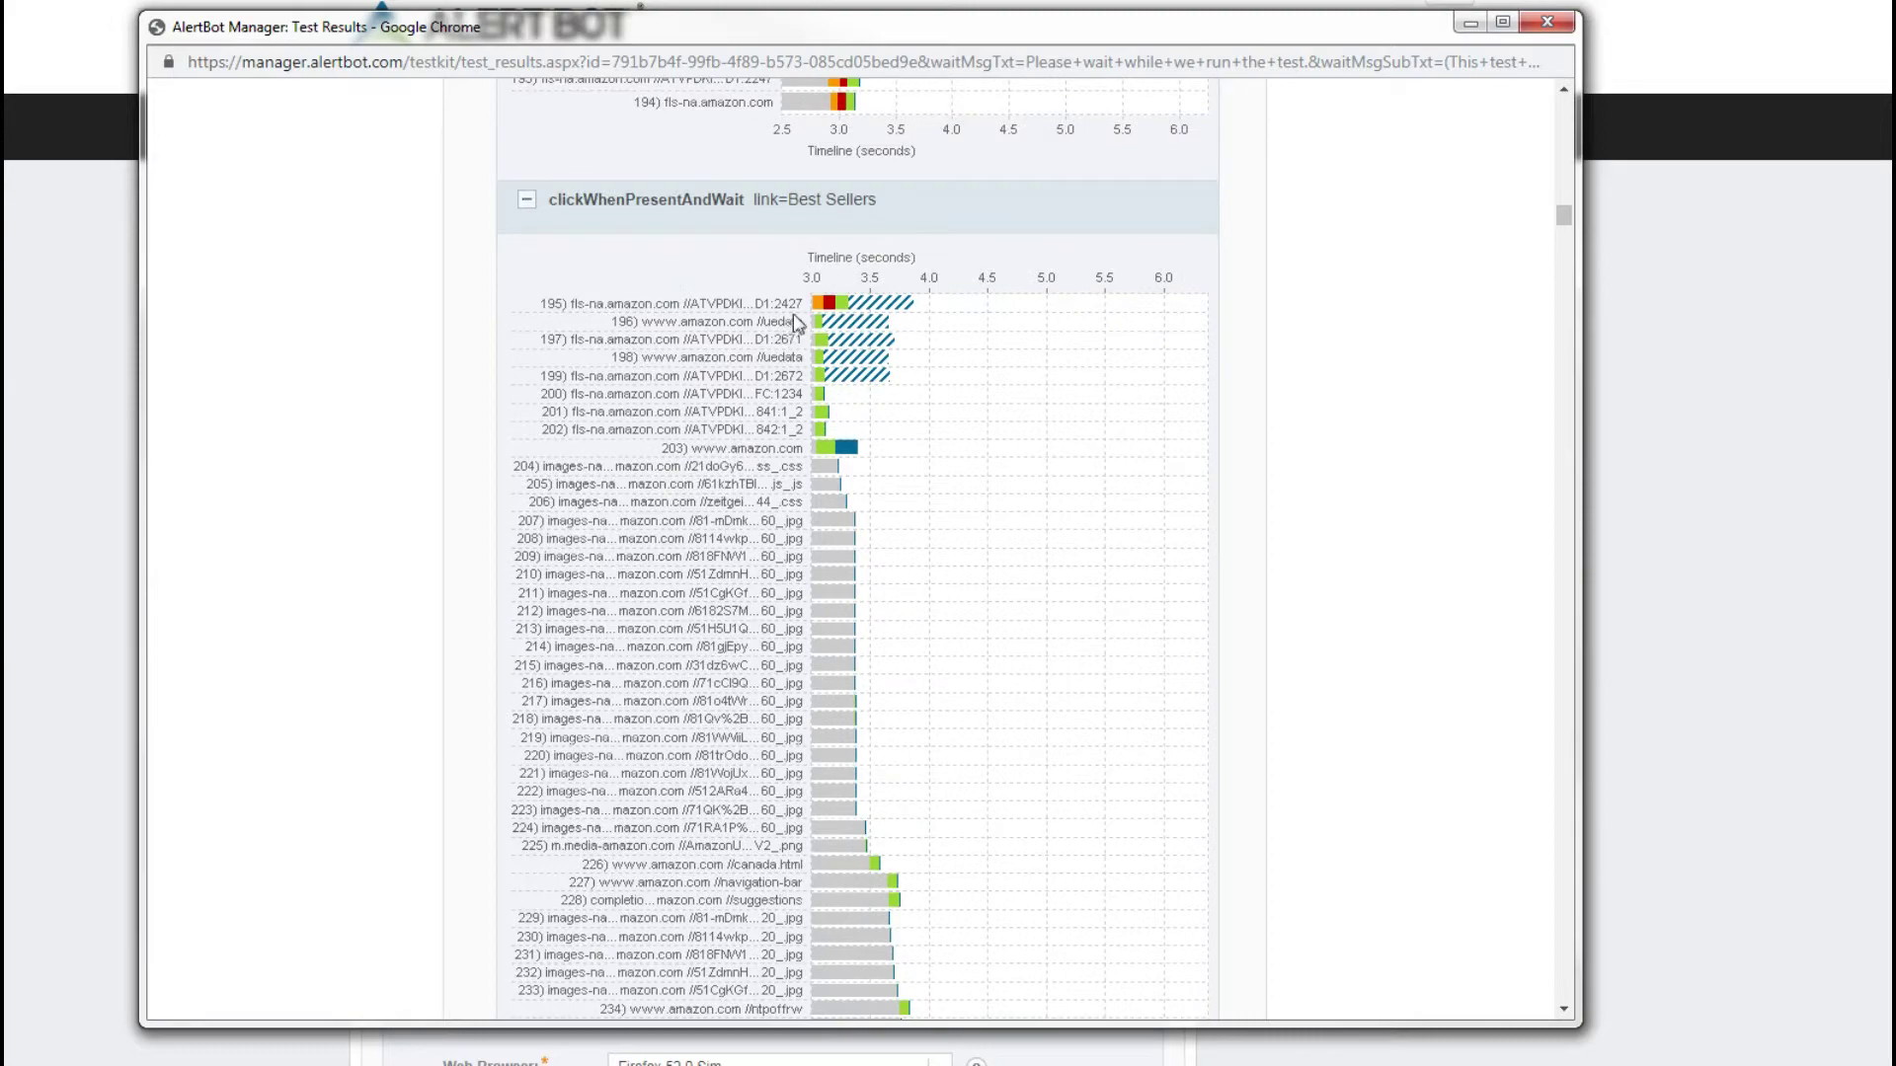
{"action": "scroll", "coordinate": [918, 449], "scroll_direction": "down", "scroll_amount": 7}
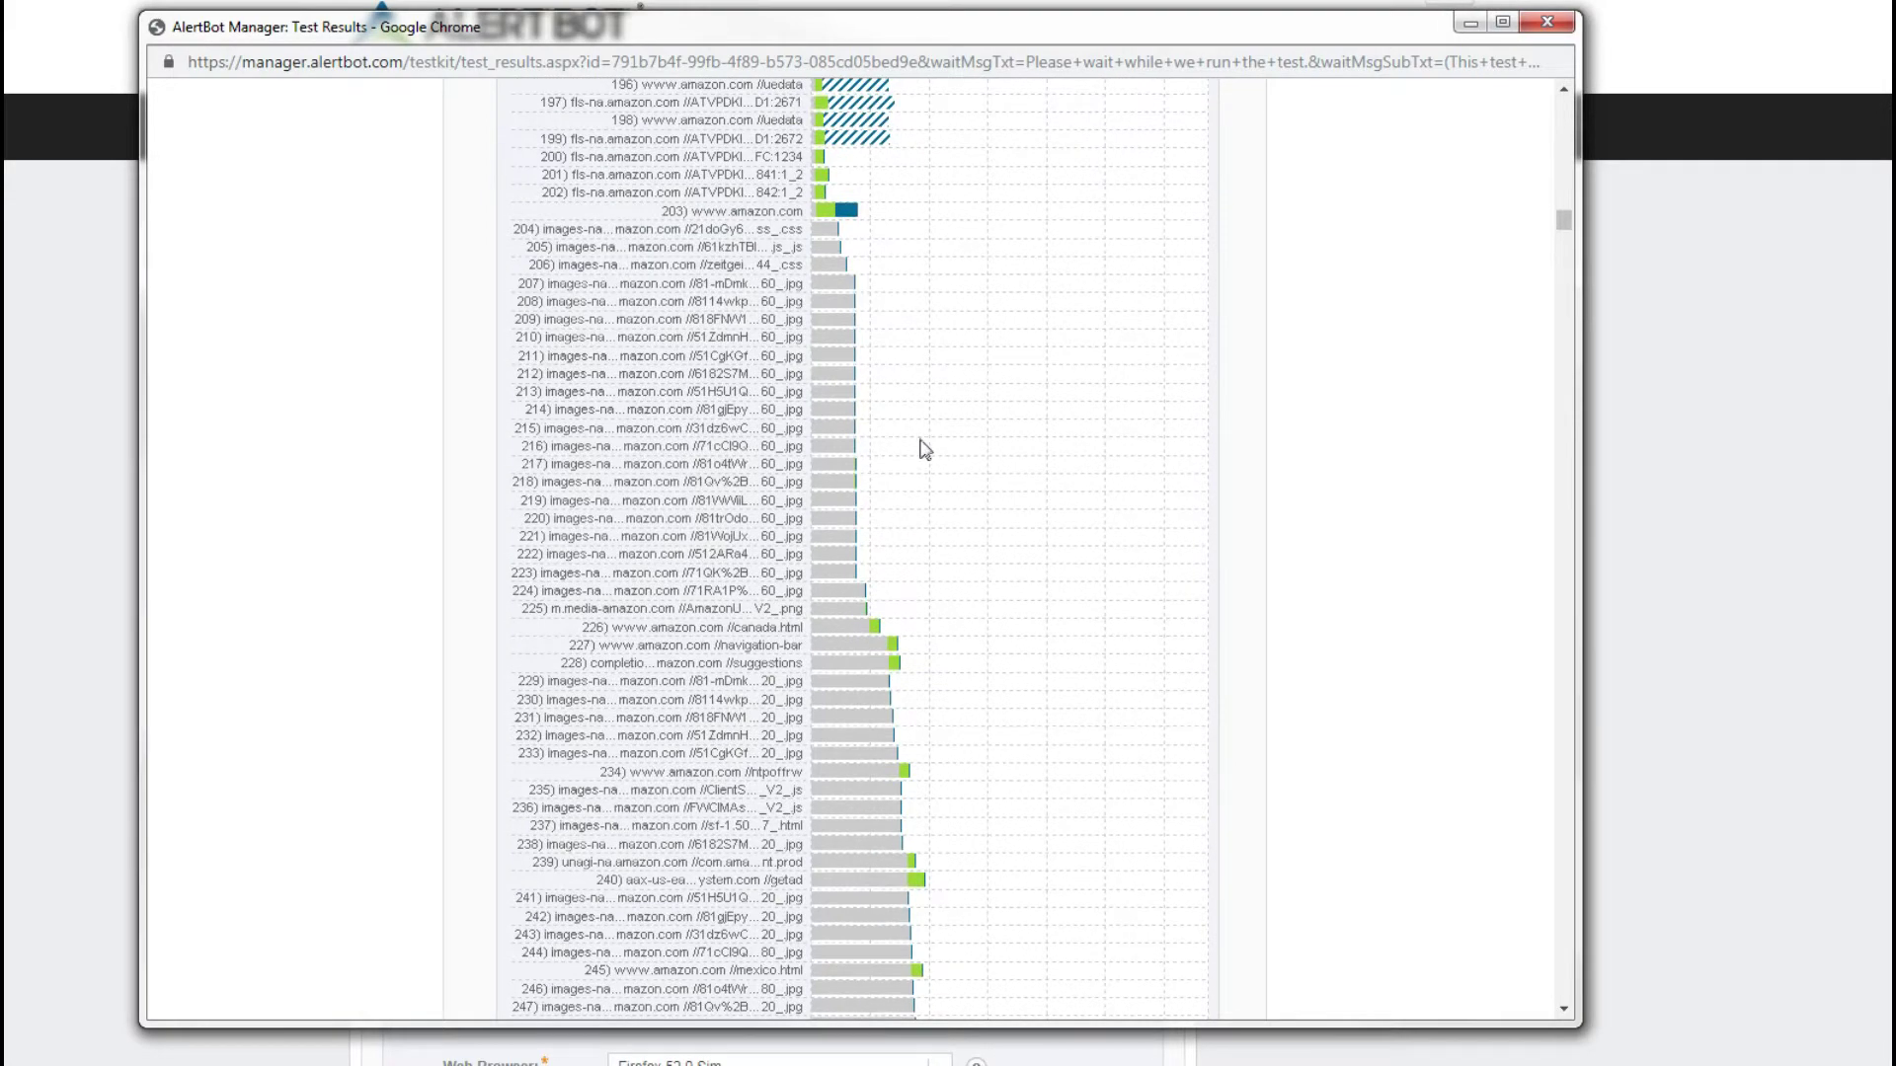
{"action": "scroll", "coordinate": [1083, 619], "scroll_direction": "down", "scroll_amount": 16}
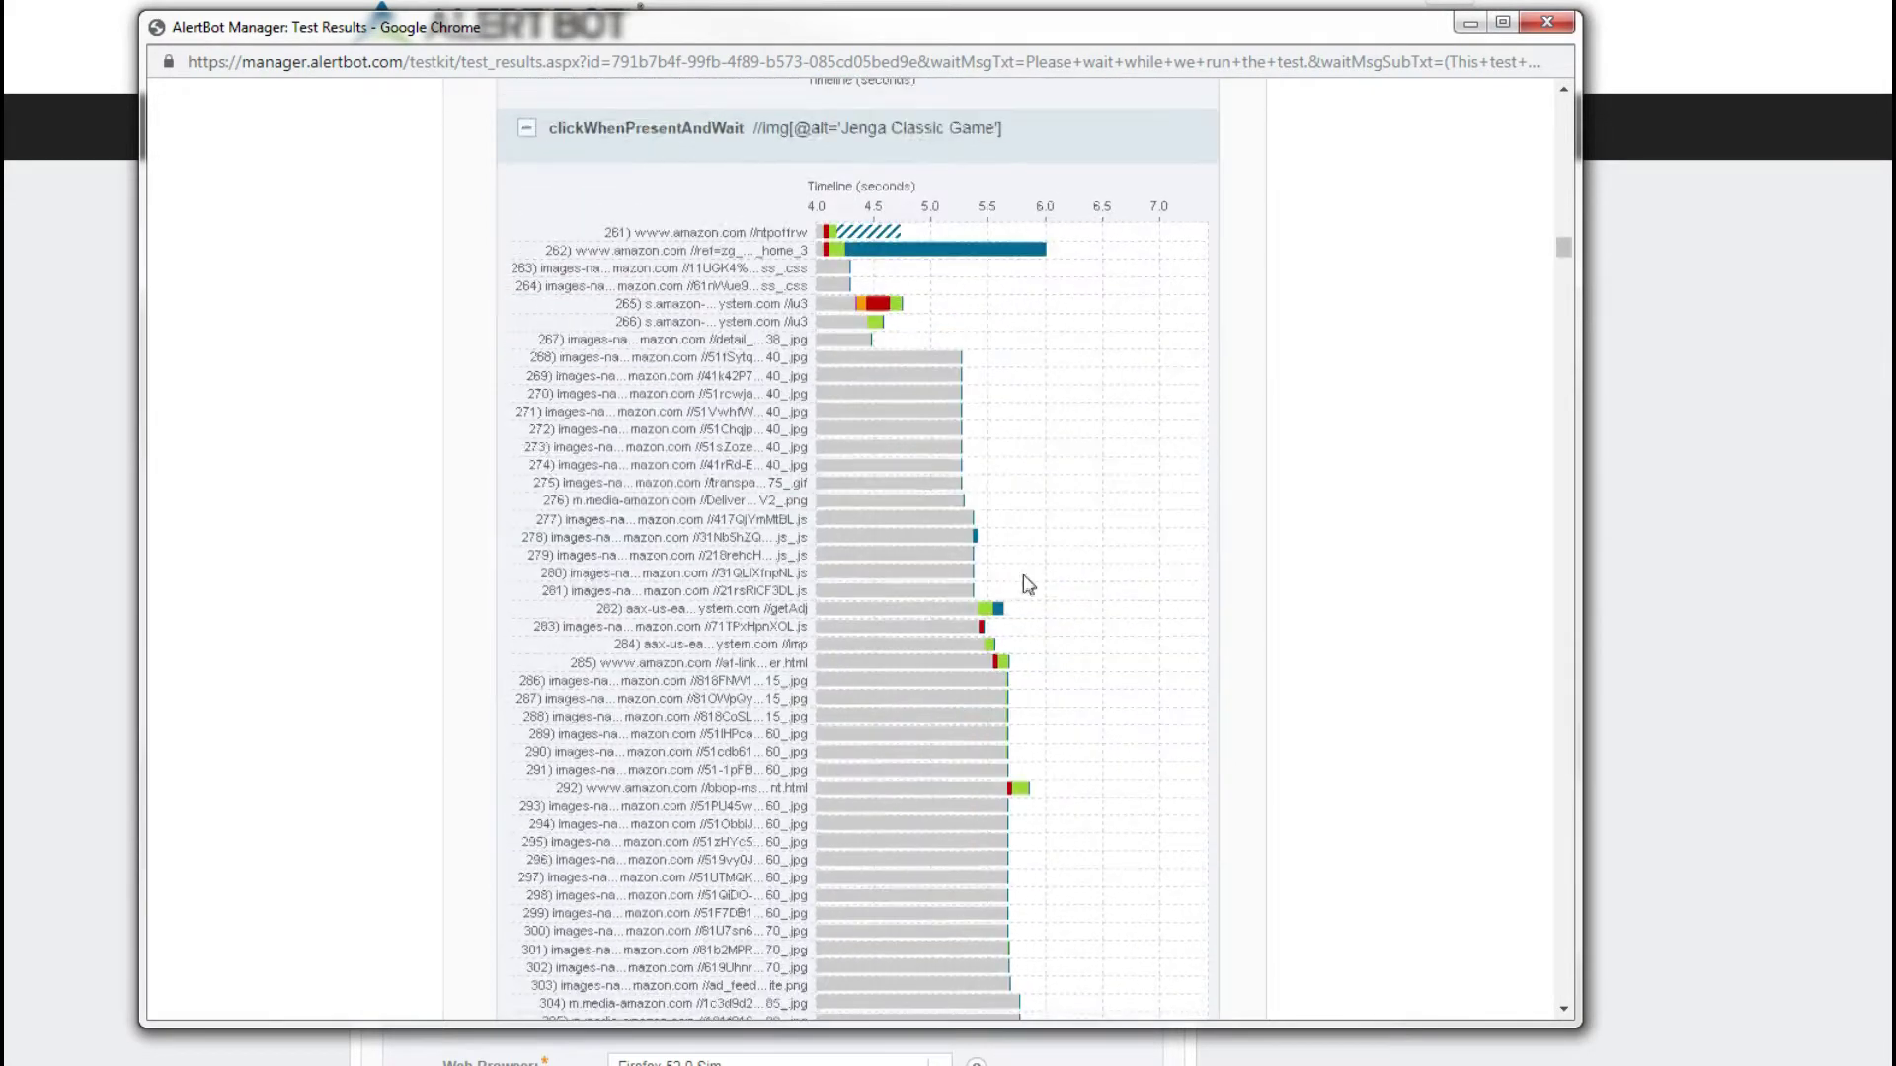
{"action": "scroll", "coordinate": [1027, 563], "scroll_direction": "down", "scroll_amount": 20}
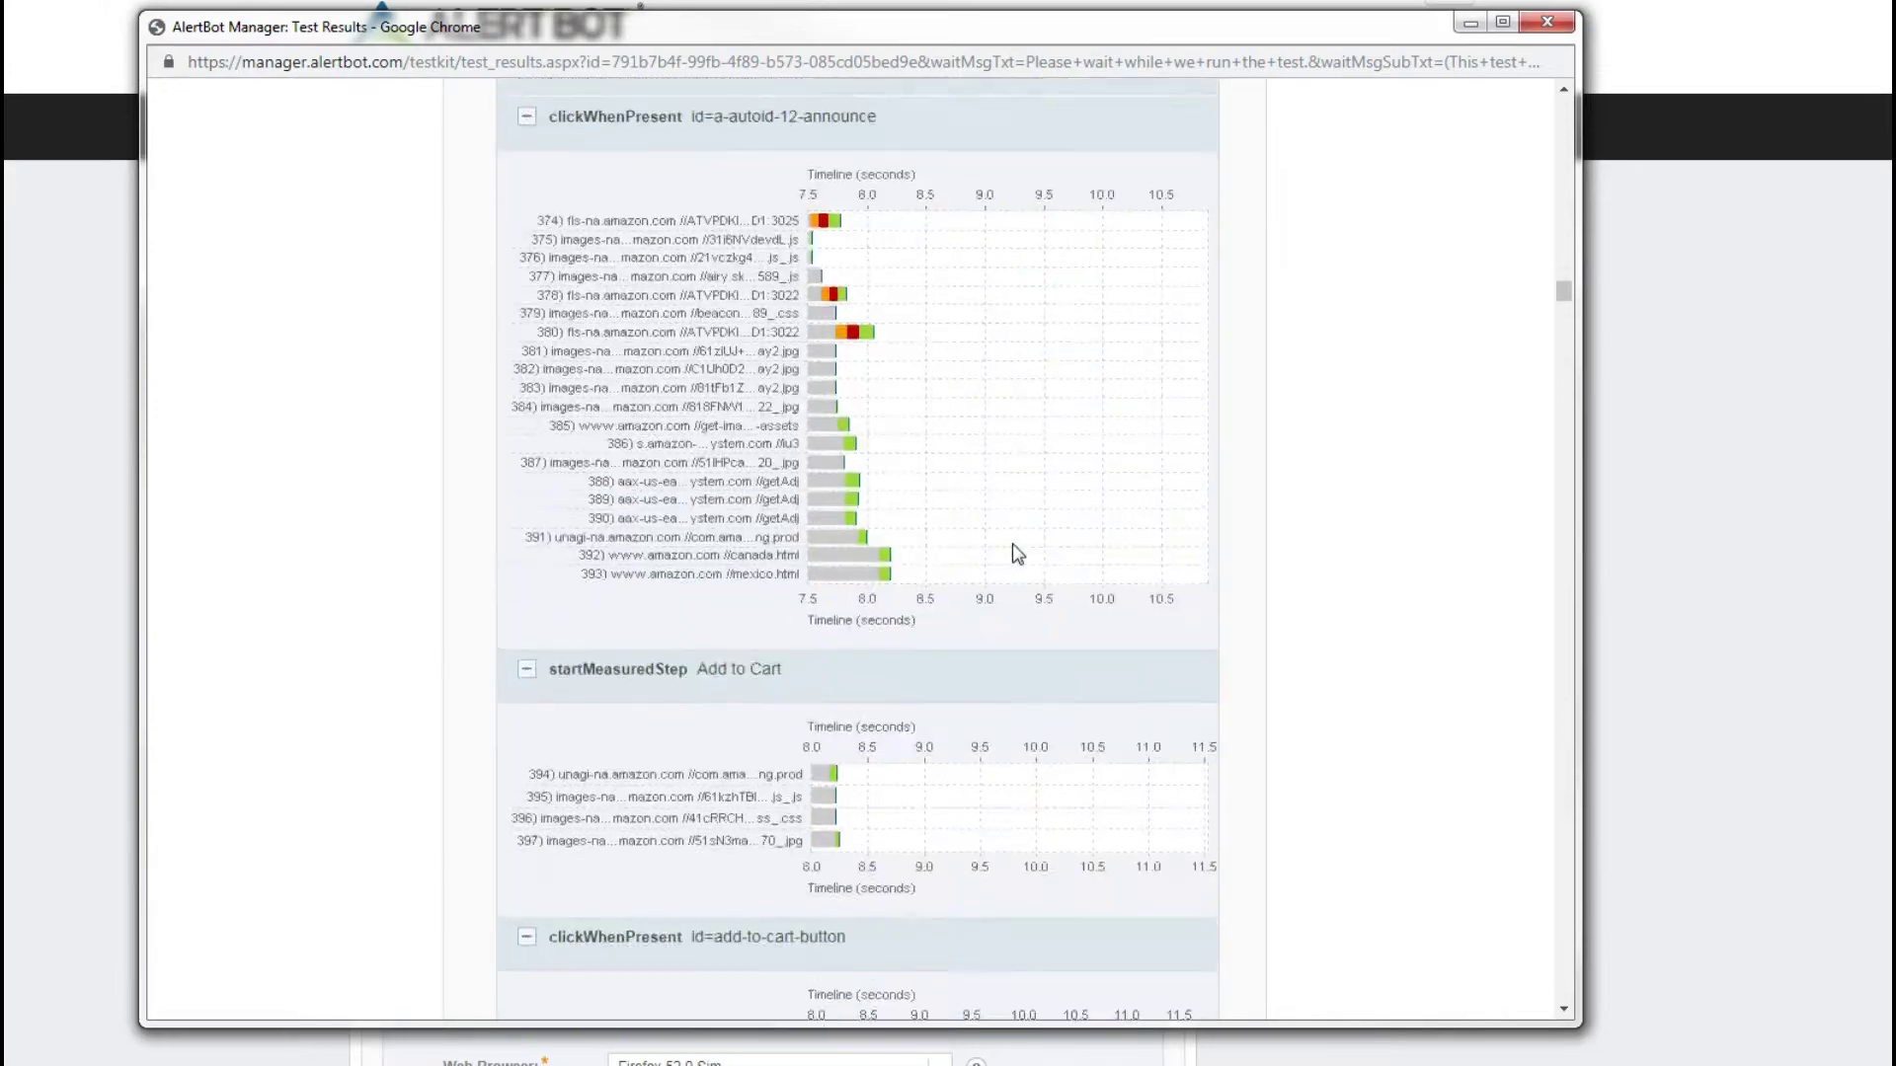
- Examine the Browser Request Data table's timings, file sizes, statuses and IP addresses for the individual requests
{"action": "scroll", "coordinate": [1019, 533], "scroll_direction": "down", "scroll_amount": 20}
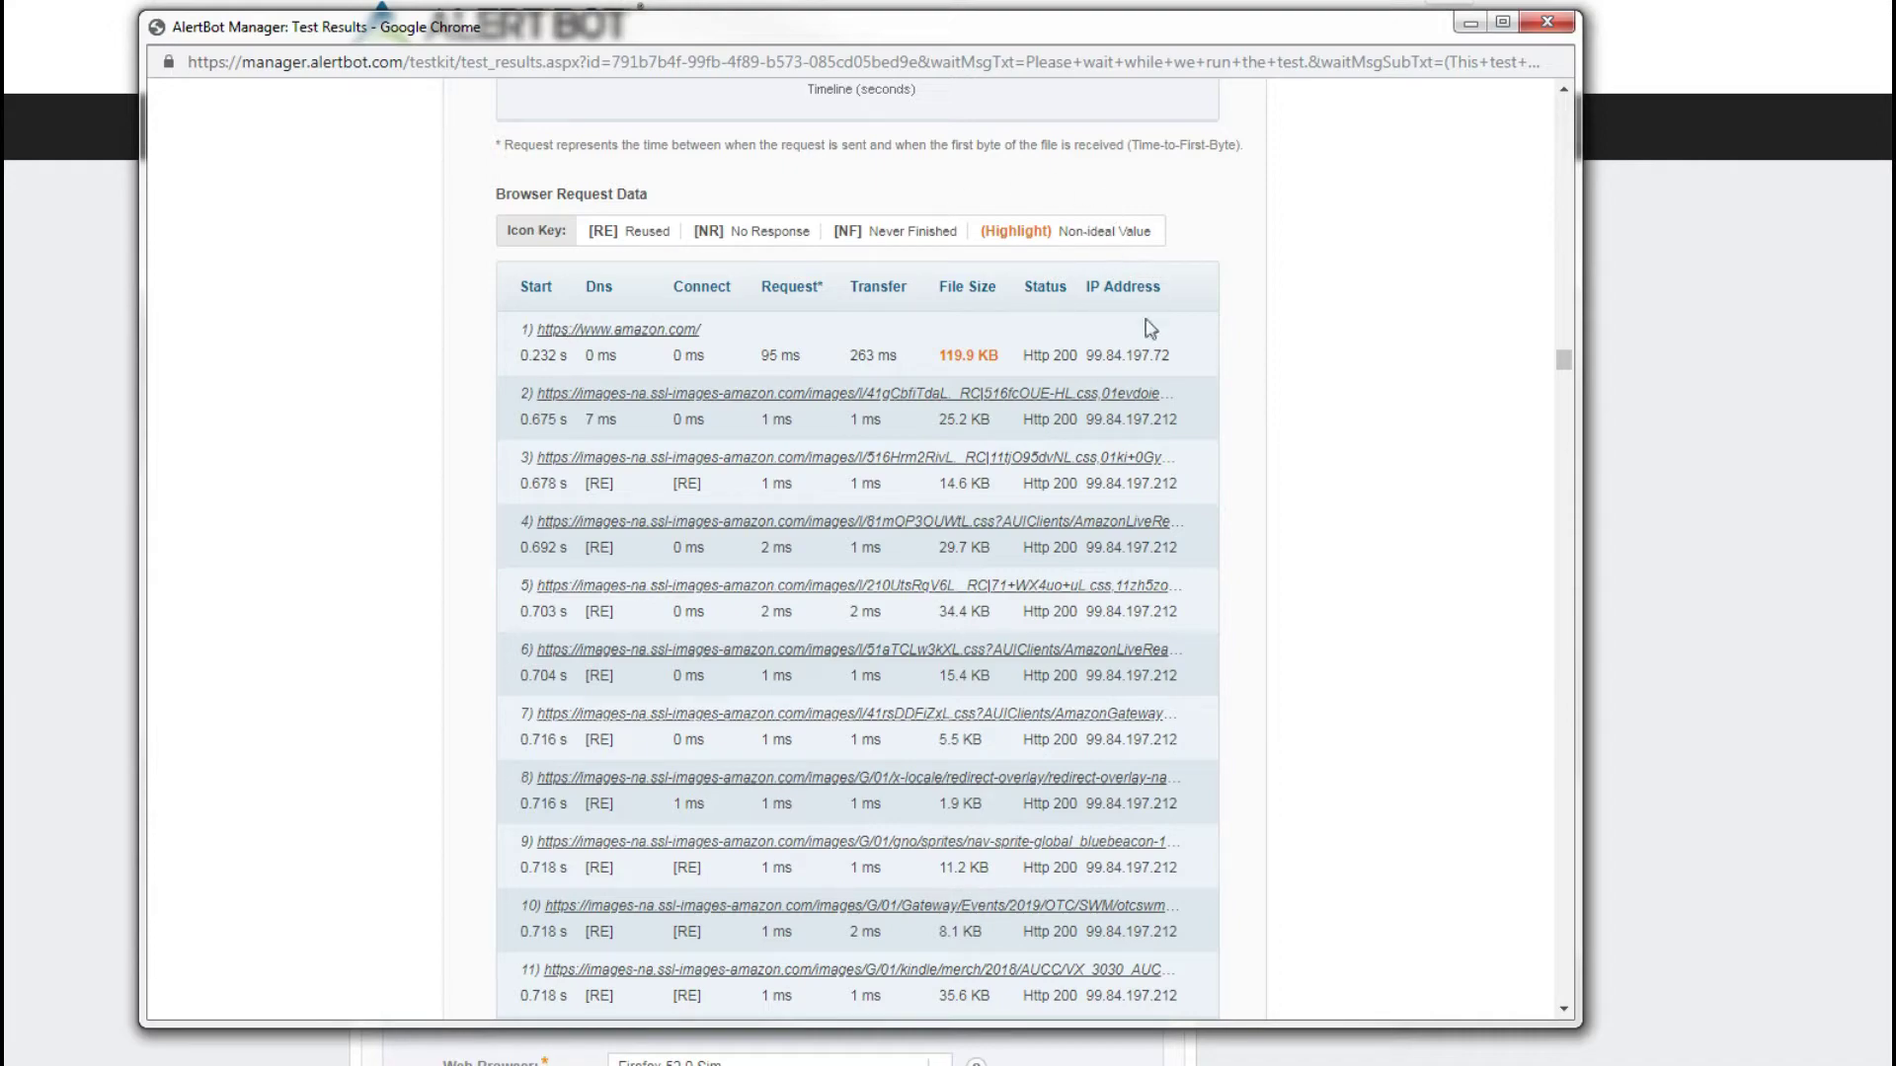
{"action": "scroll", "coordinate": [1098, 479], "scroll_direction": "down", "scroll_amount": 8}
{"action": "scroll", "coordinate": [1109, 746], "scroll_direction": "down", "scroll_amount": 4}
{"action": "scroll", "coordinate": [1109, 745], "scroll_direction": "down", "scroll_amount": 20}
{"action": "scroll", "coordinate": [1052, 655], "scroll_direction": "down", "scroll_amount": 20}
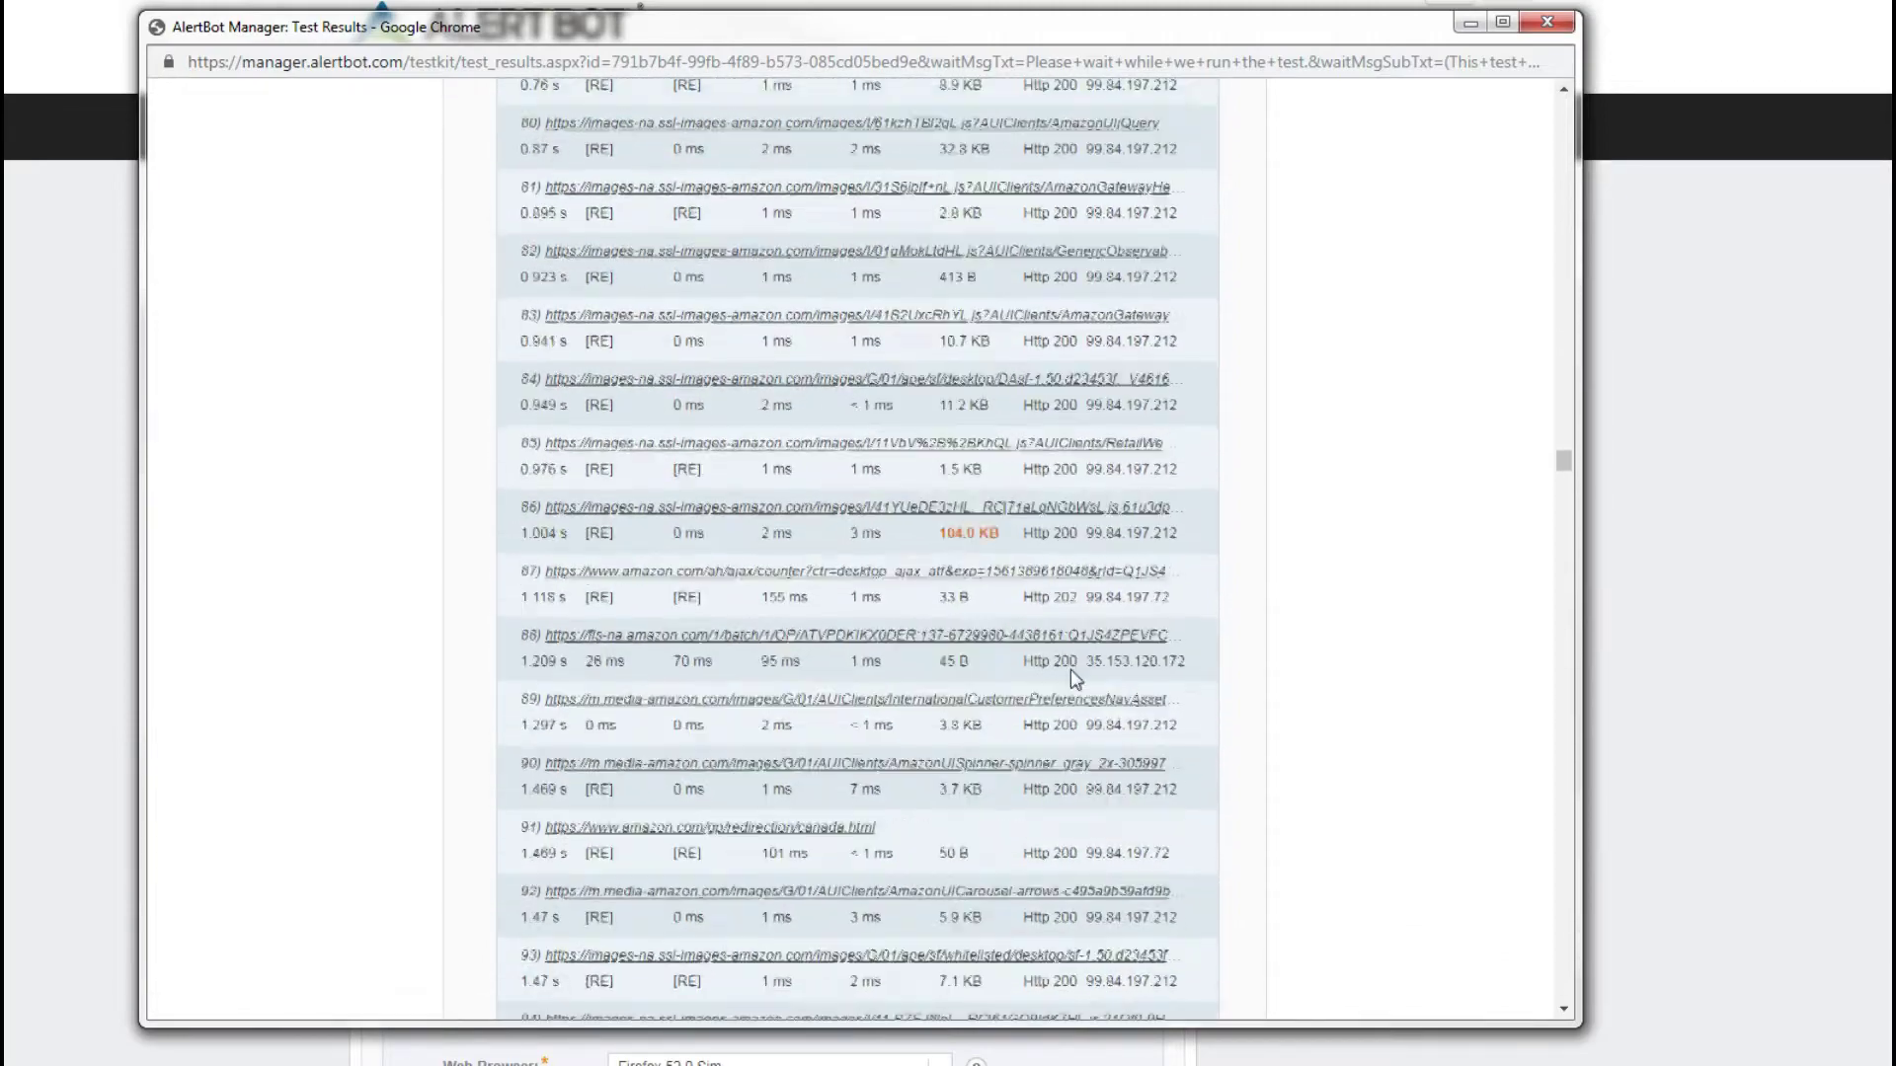
- Examine the remaining requests in the Browser Request Data table down to its end and close the test results window
{"action": "scroll", "coordinate": [1074, 678], "scroll_direction": "down", "scroll_amount": 1}
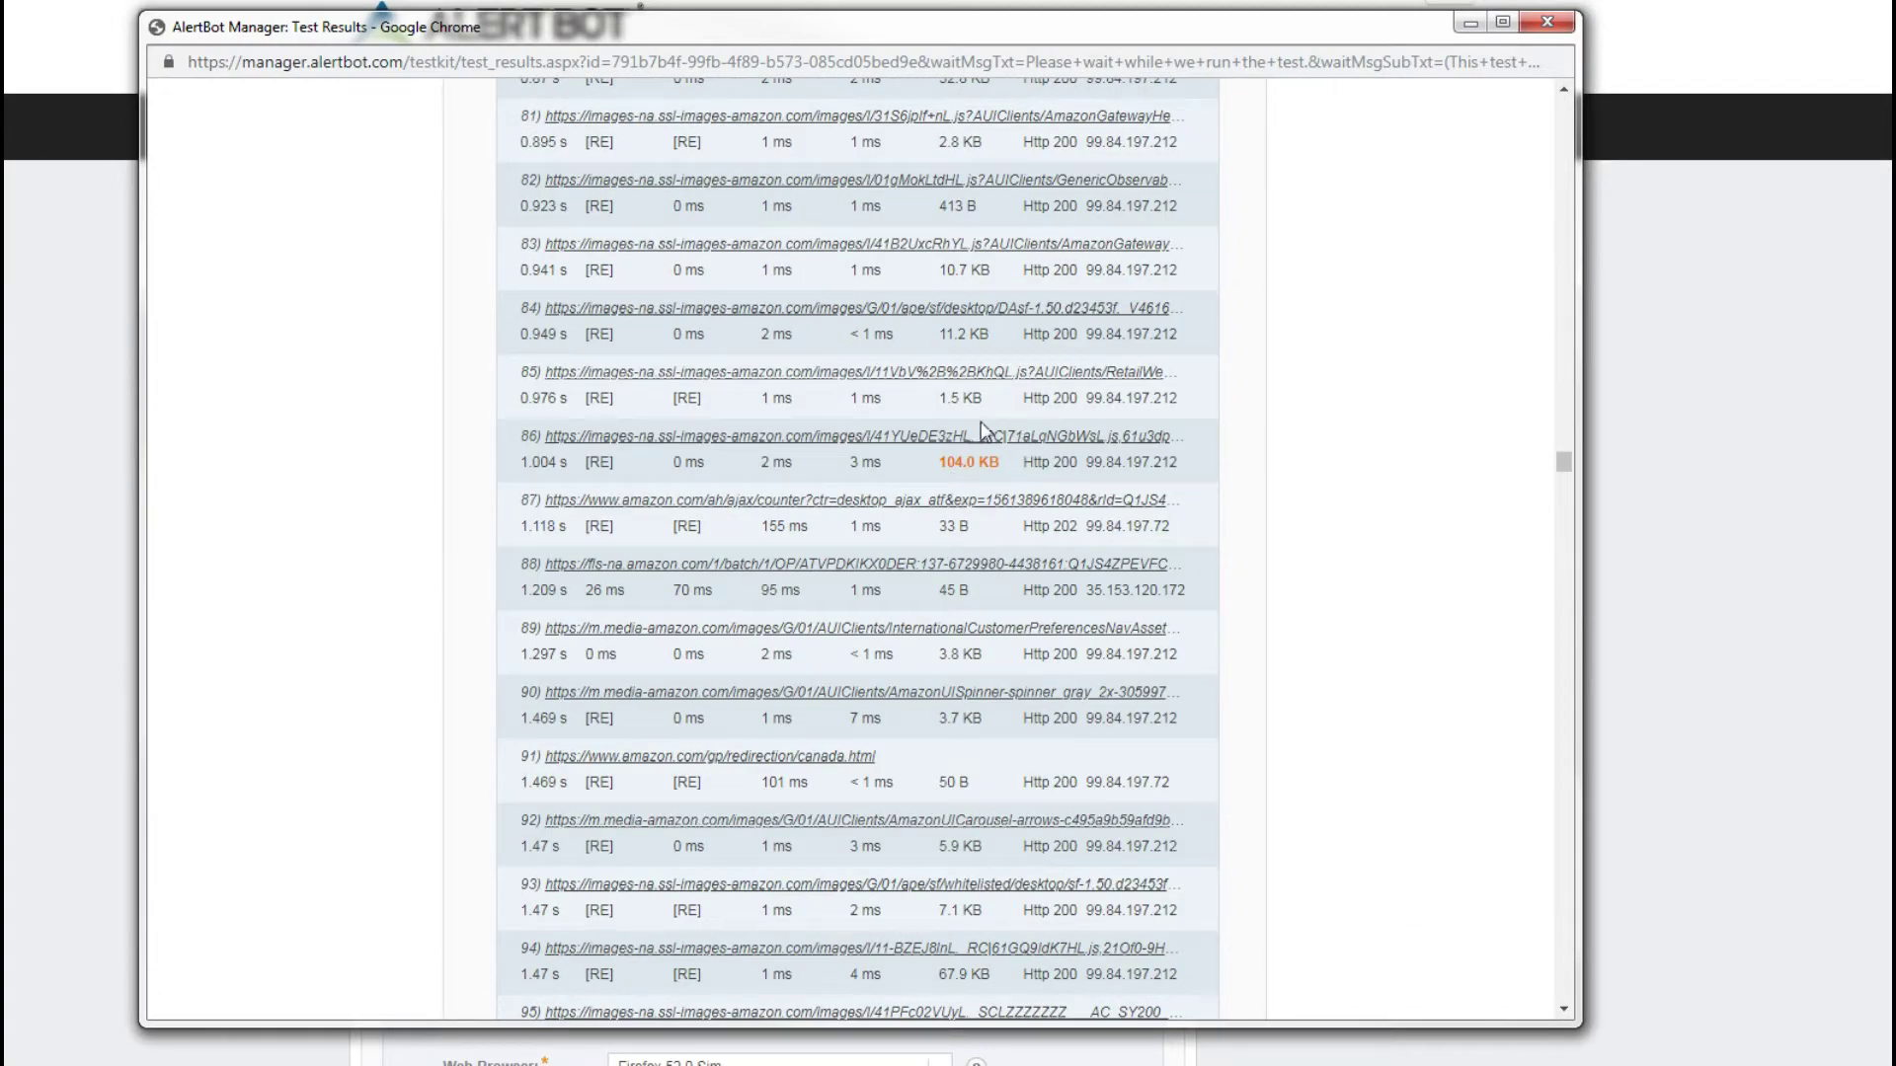
{"action": "scroll", "coordinate": [992, 434], "scroll_direction": "down", "scroll_amount": 15}
{"action": "scroll", "coordinate": [998, 470], "scroll_direction": "down", "scroll_amount": 20}
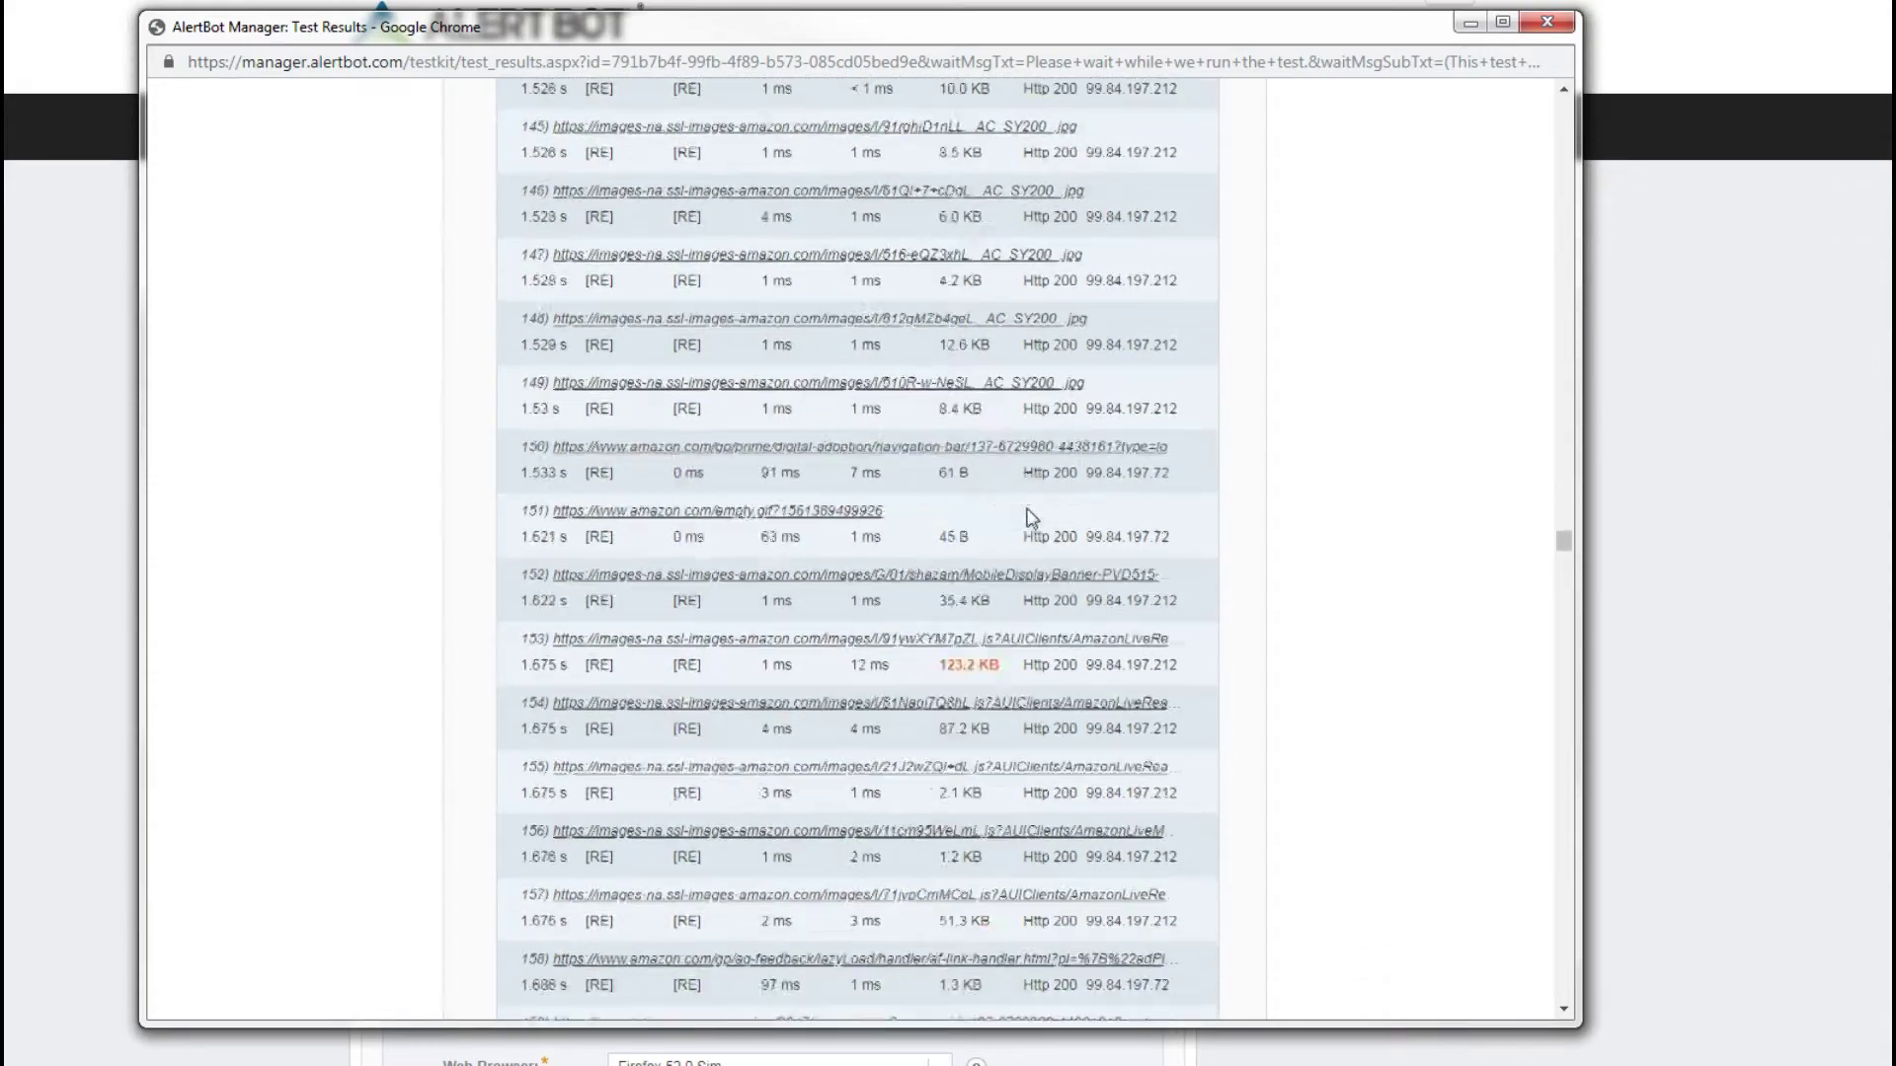
{"action": "scroll", "coordinate": [1031, 515], "scroll_direction": "down", "scroll_amount": 20}
{"action": "scroll", "coordinate": [1088, 809], "scroll_direction": "down", "scroll_amount": 13}
{"action": "scroll", "coordinate": [965, 602], "scroll_direction": "down", "scroll_amount": 20}
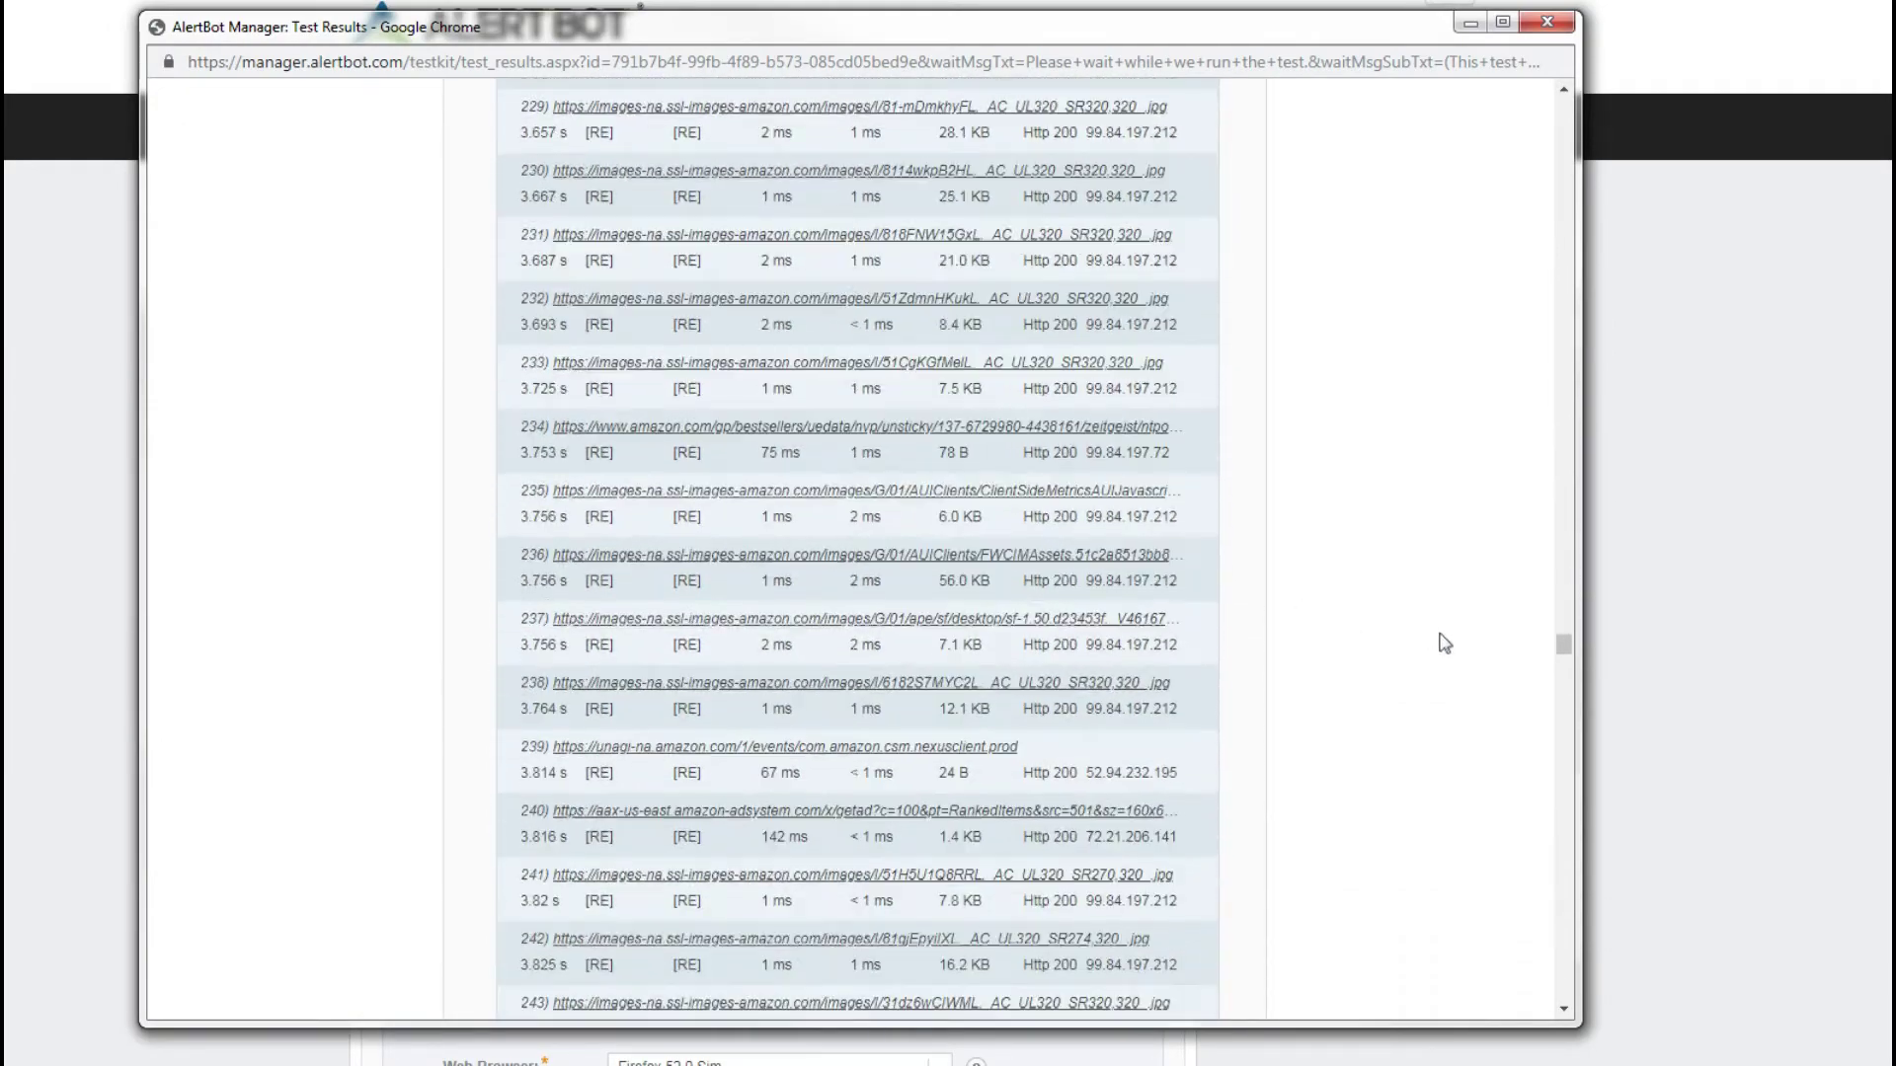
{"action": "left_click_drag", "start_coordinate": [1564, 652], "coordinate": [1578, 944]}
{"action": "left_click", "coordinate": [1546, 20]}
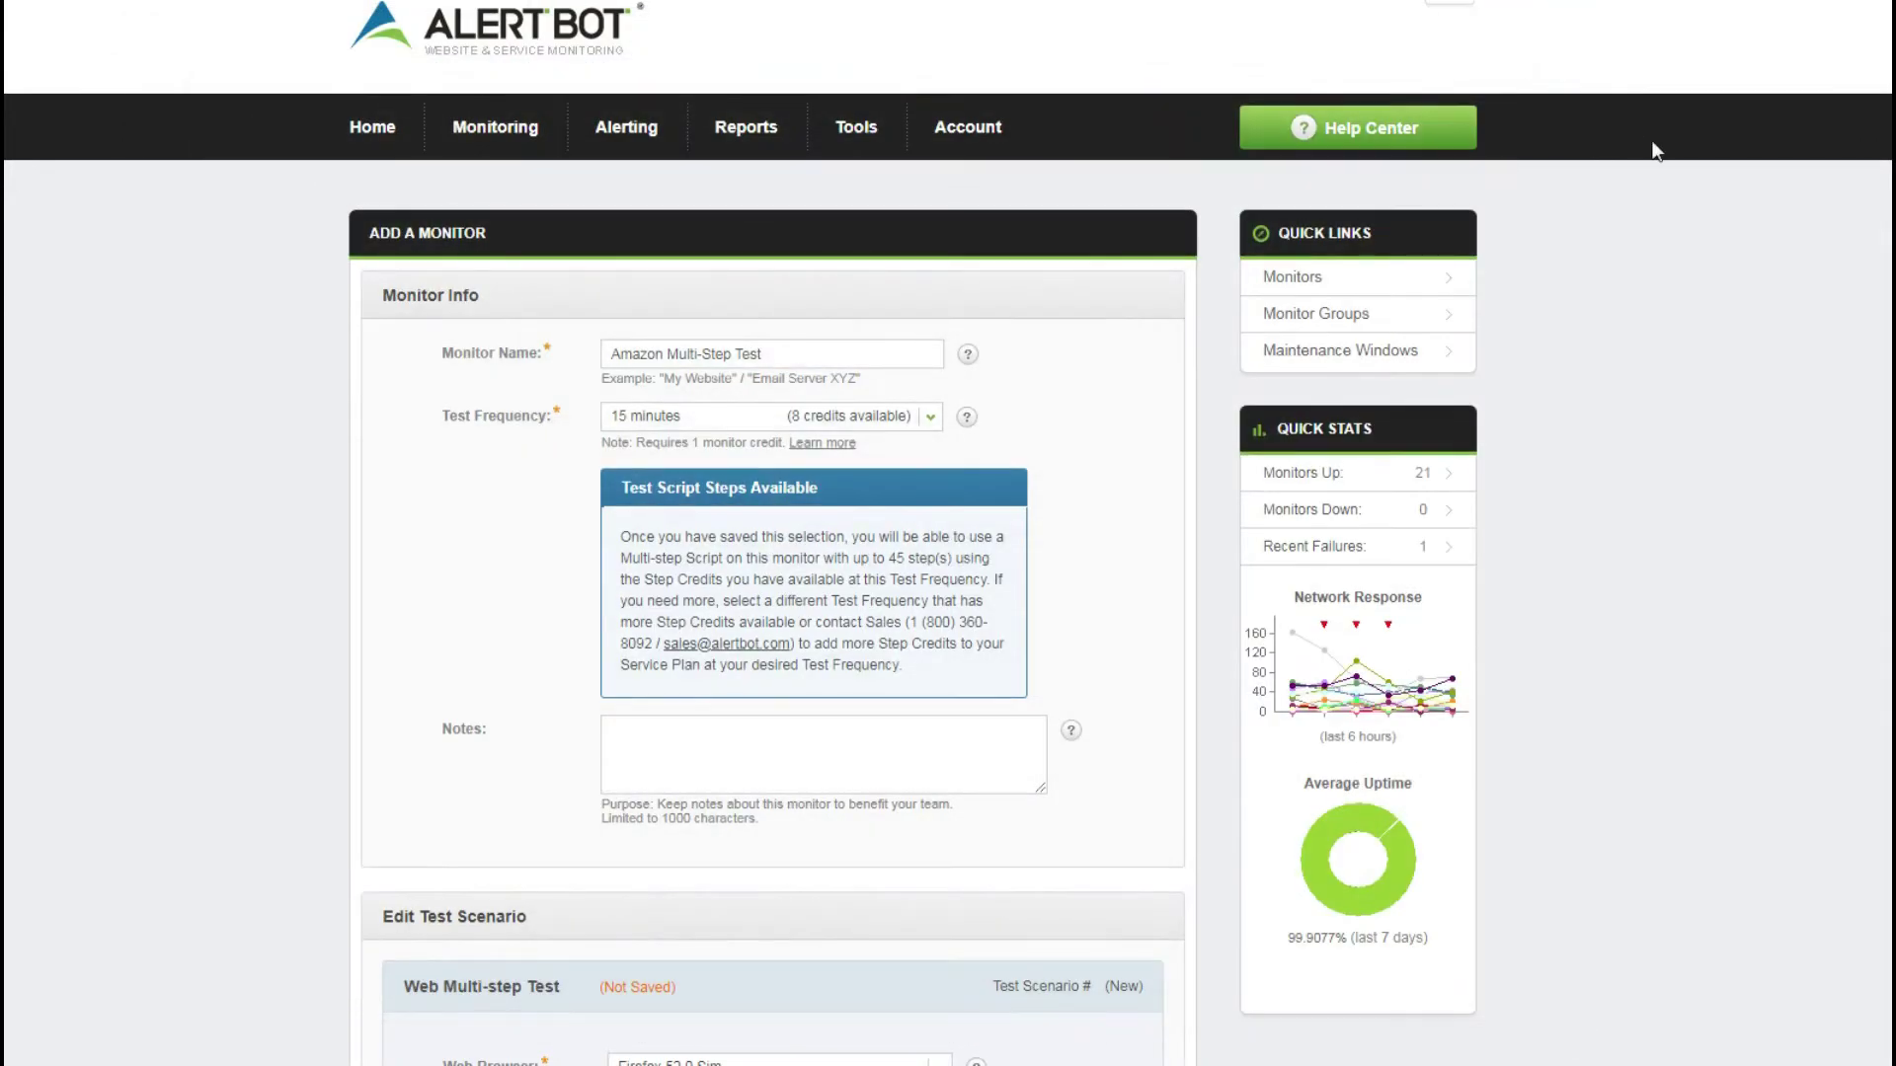
- Try to save the new monitor under the name Amazon Multi-Step Test
{"action": "scroll", "coordinate": [918, 513], "scroll_direction": "down", "scroll_amount": 3}
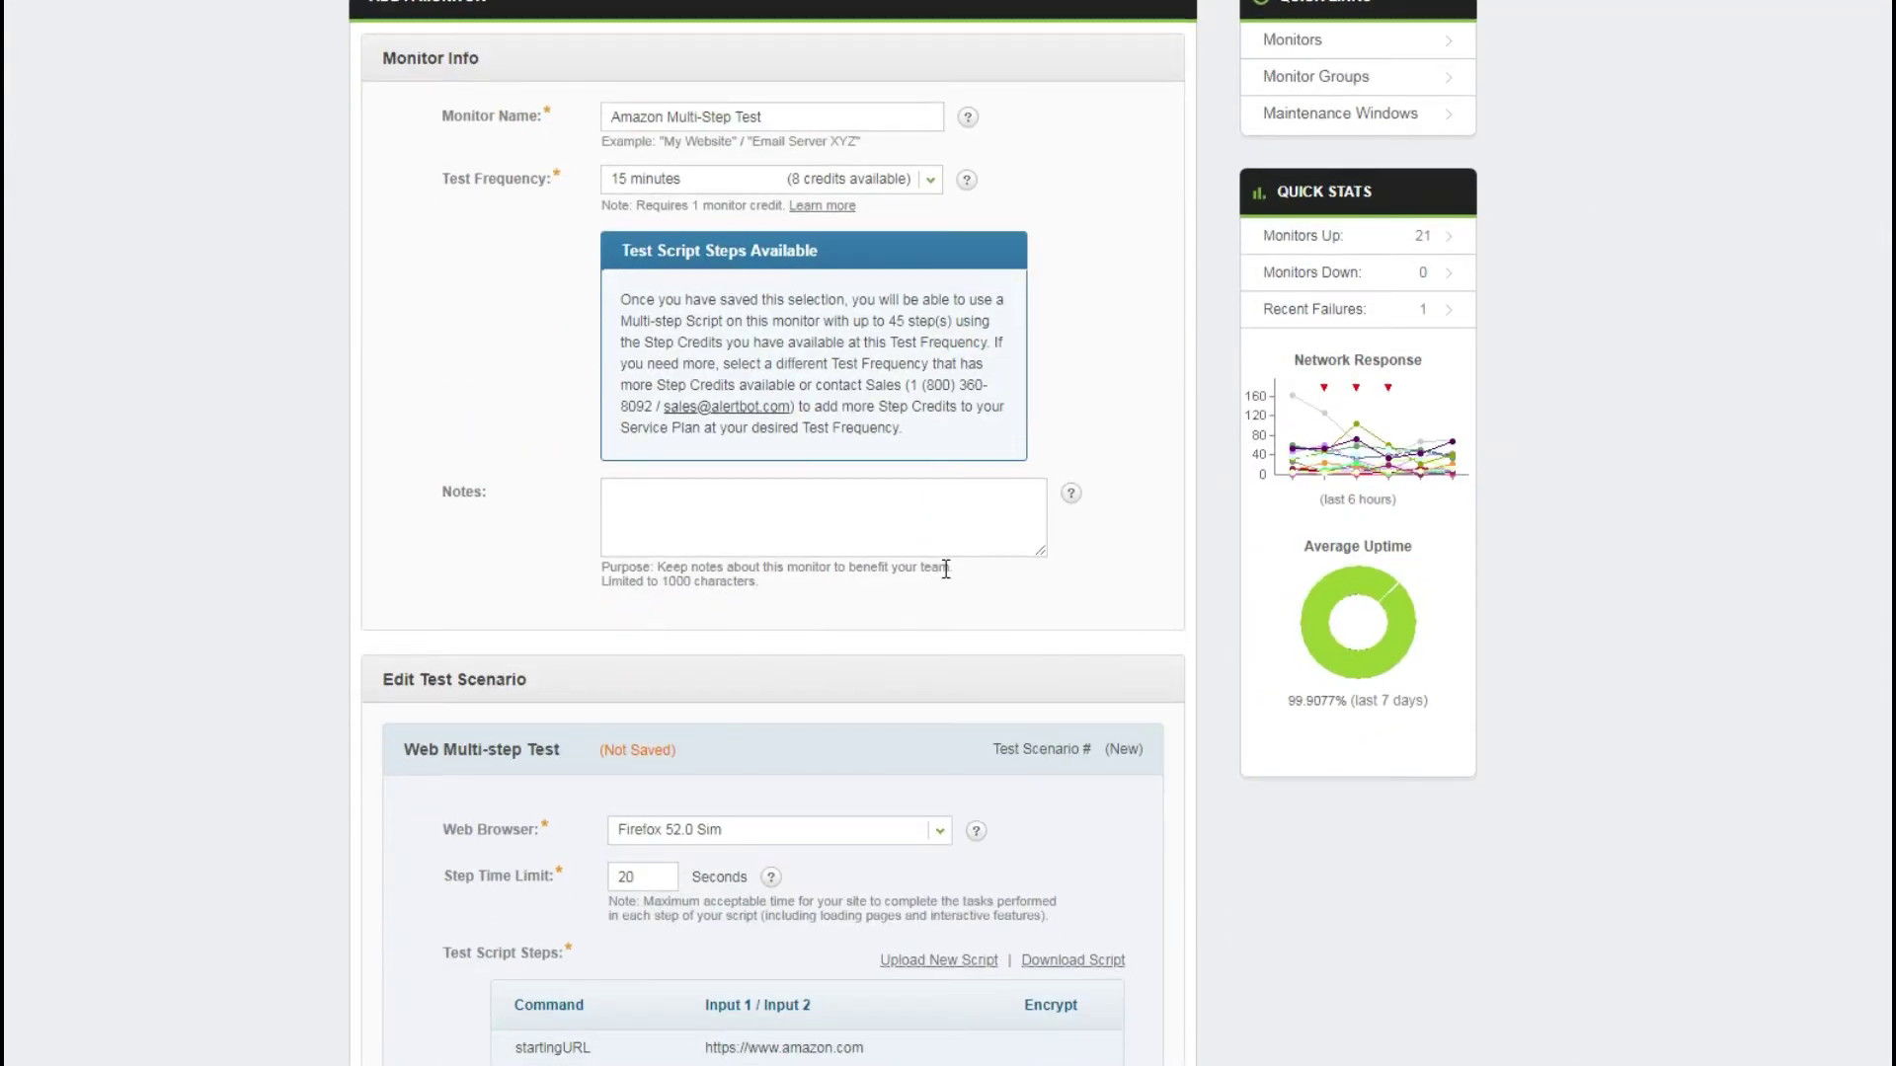
{"action": "scroll", "coordinate": [947, 568], "scroll_direction": "down", "scroll_amount": 15}
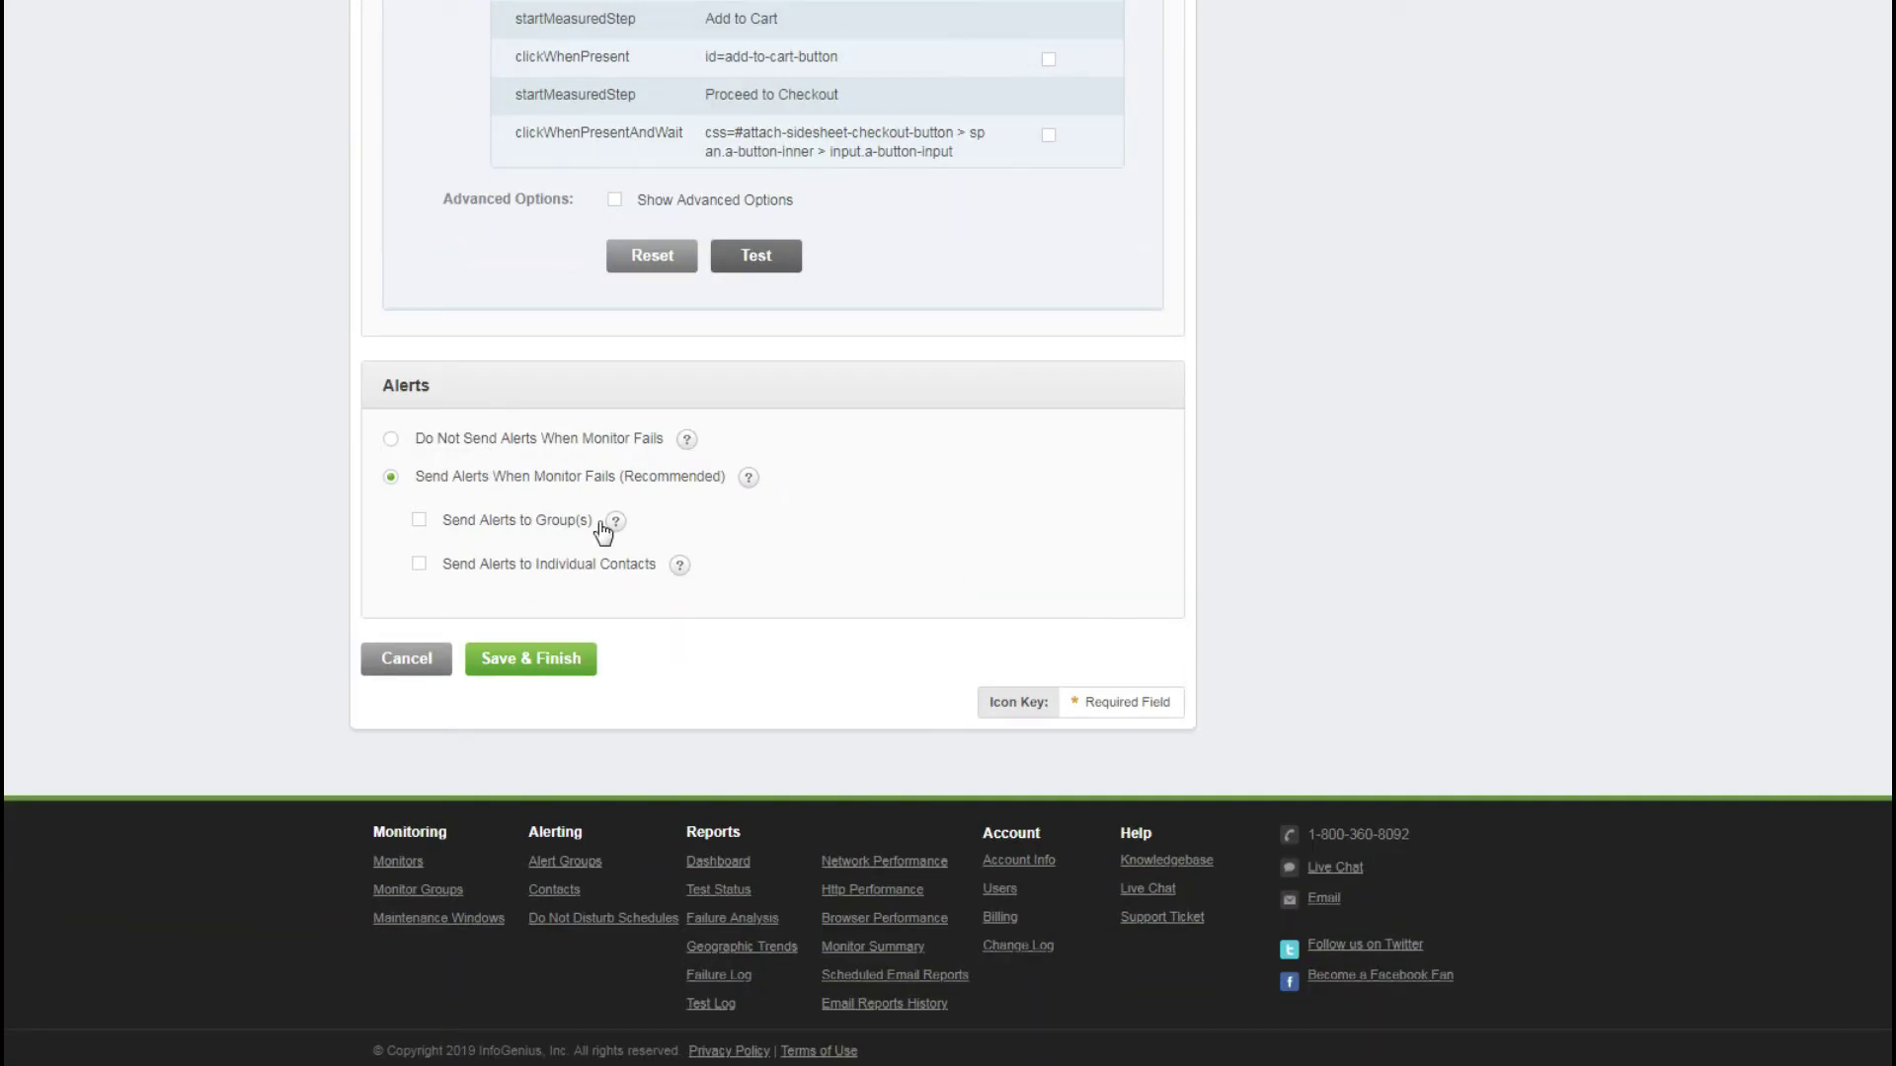
{"action": "left_click", "coordinate": [568, 675]}
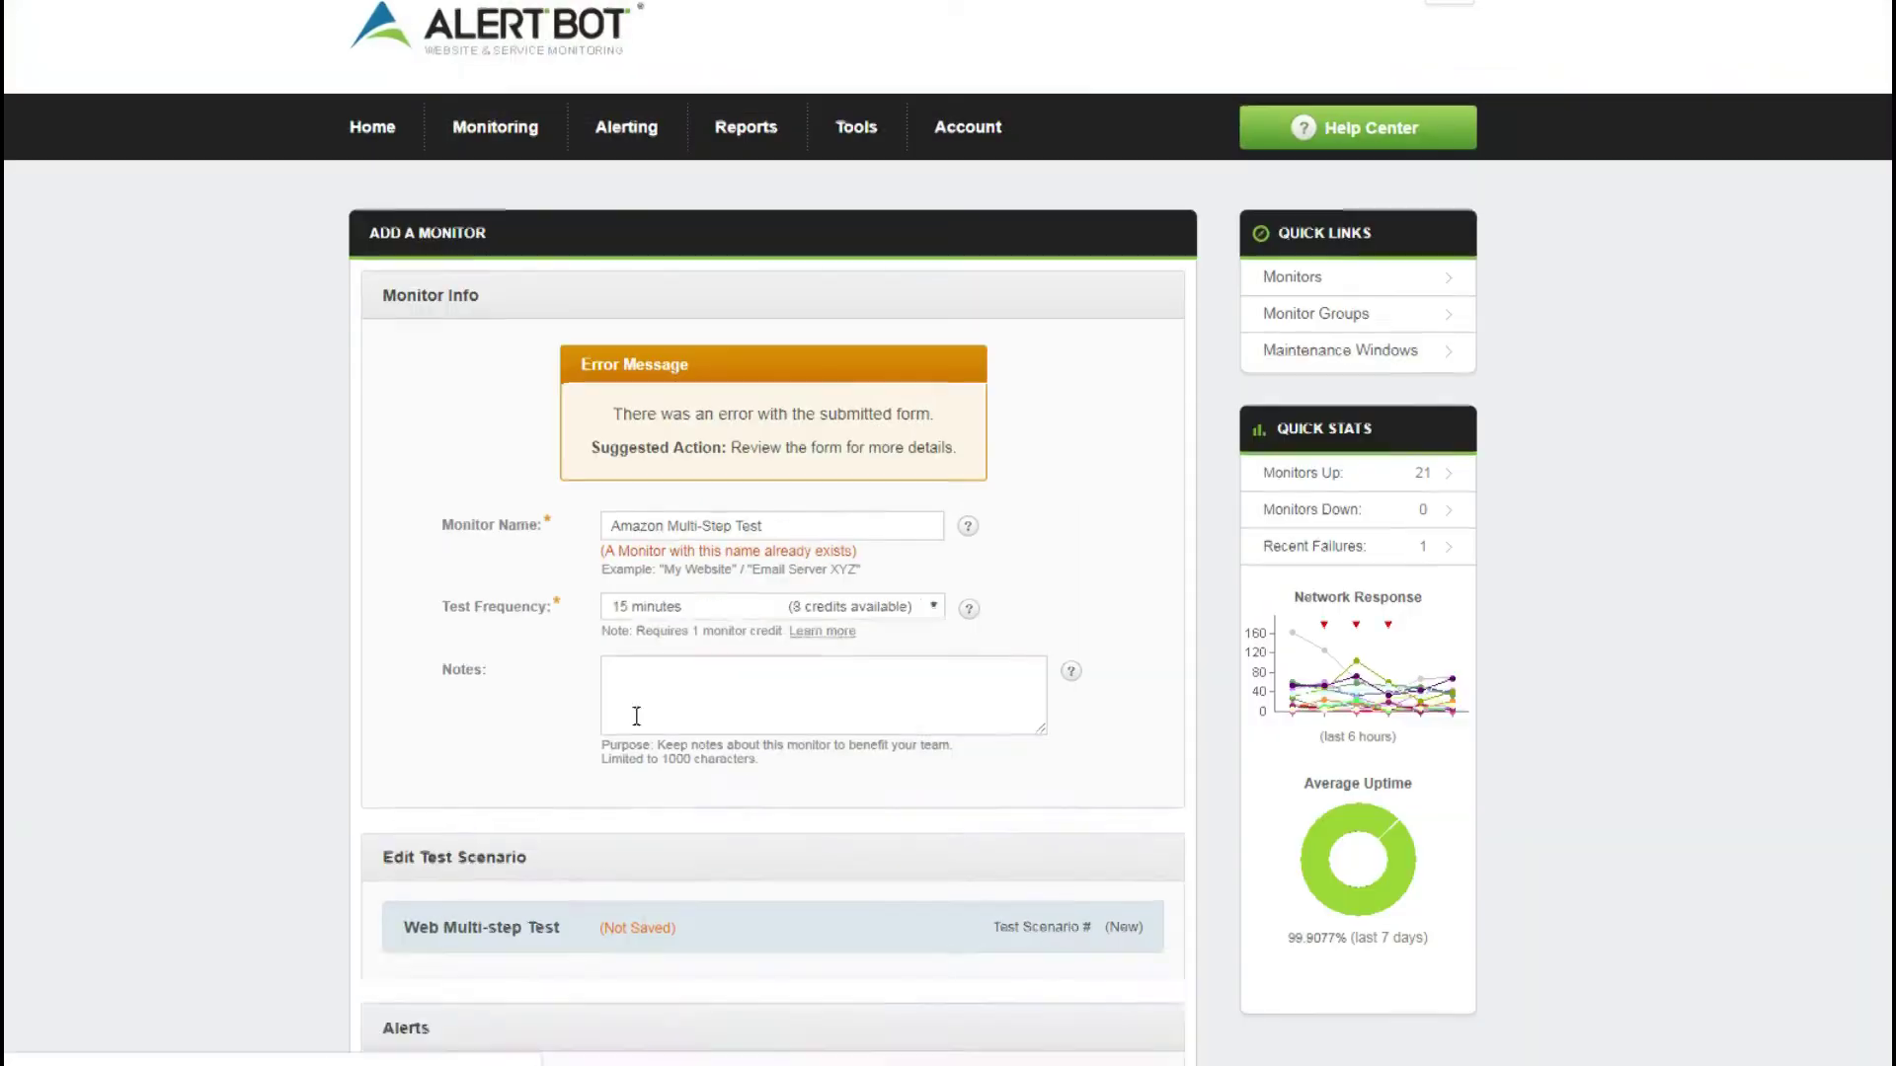
- Rename the monitor to Amazon Multi-Step Test 2 and save it as an activated monitor
{"action": "left_click", "coordinate": [787, 525]}
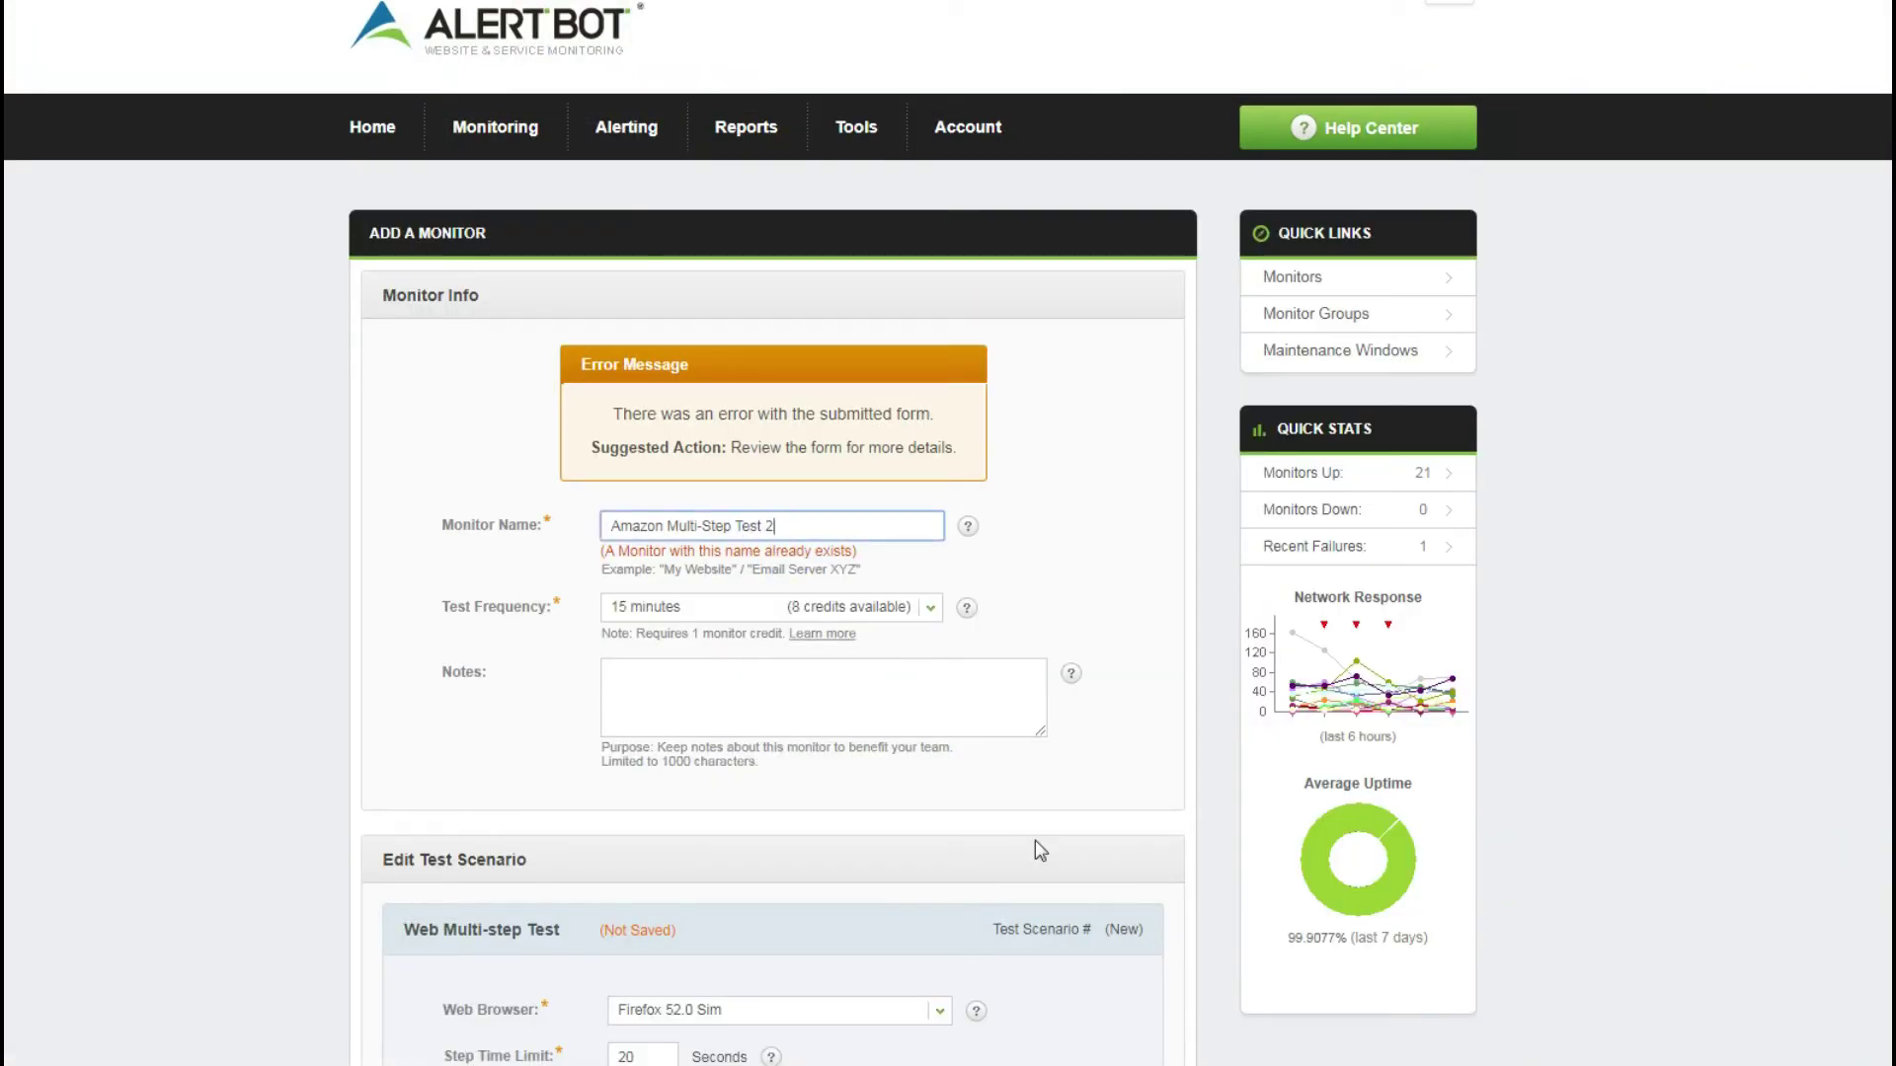
{"action": "scroll", "coordinate": [767, 573], "scroll_direction": "down", "scroll_amount": 1}
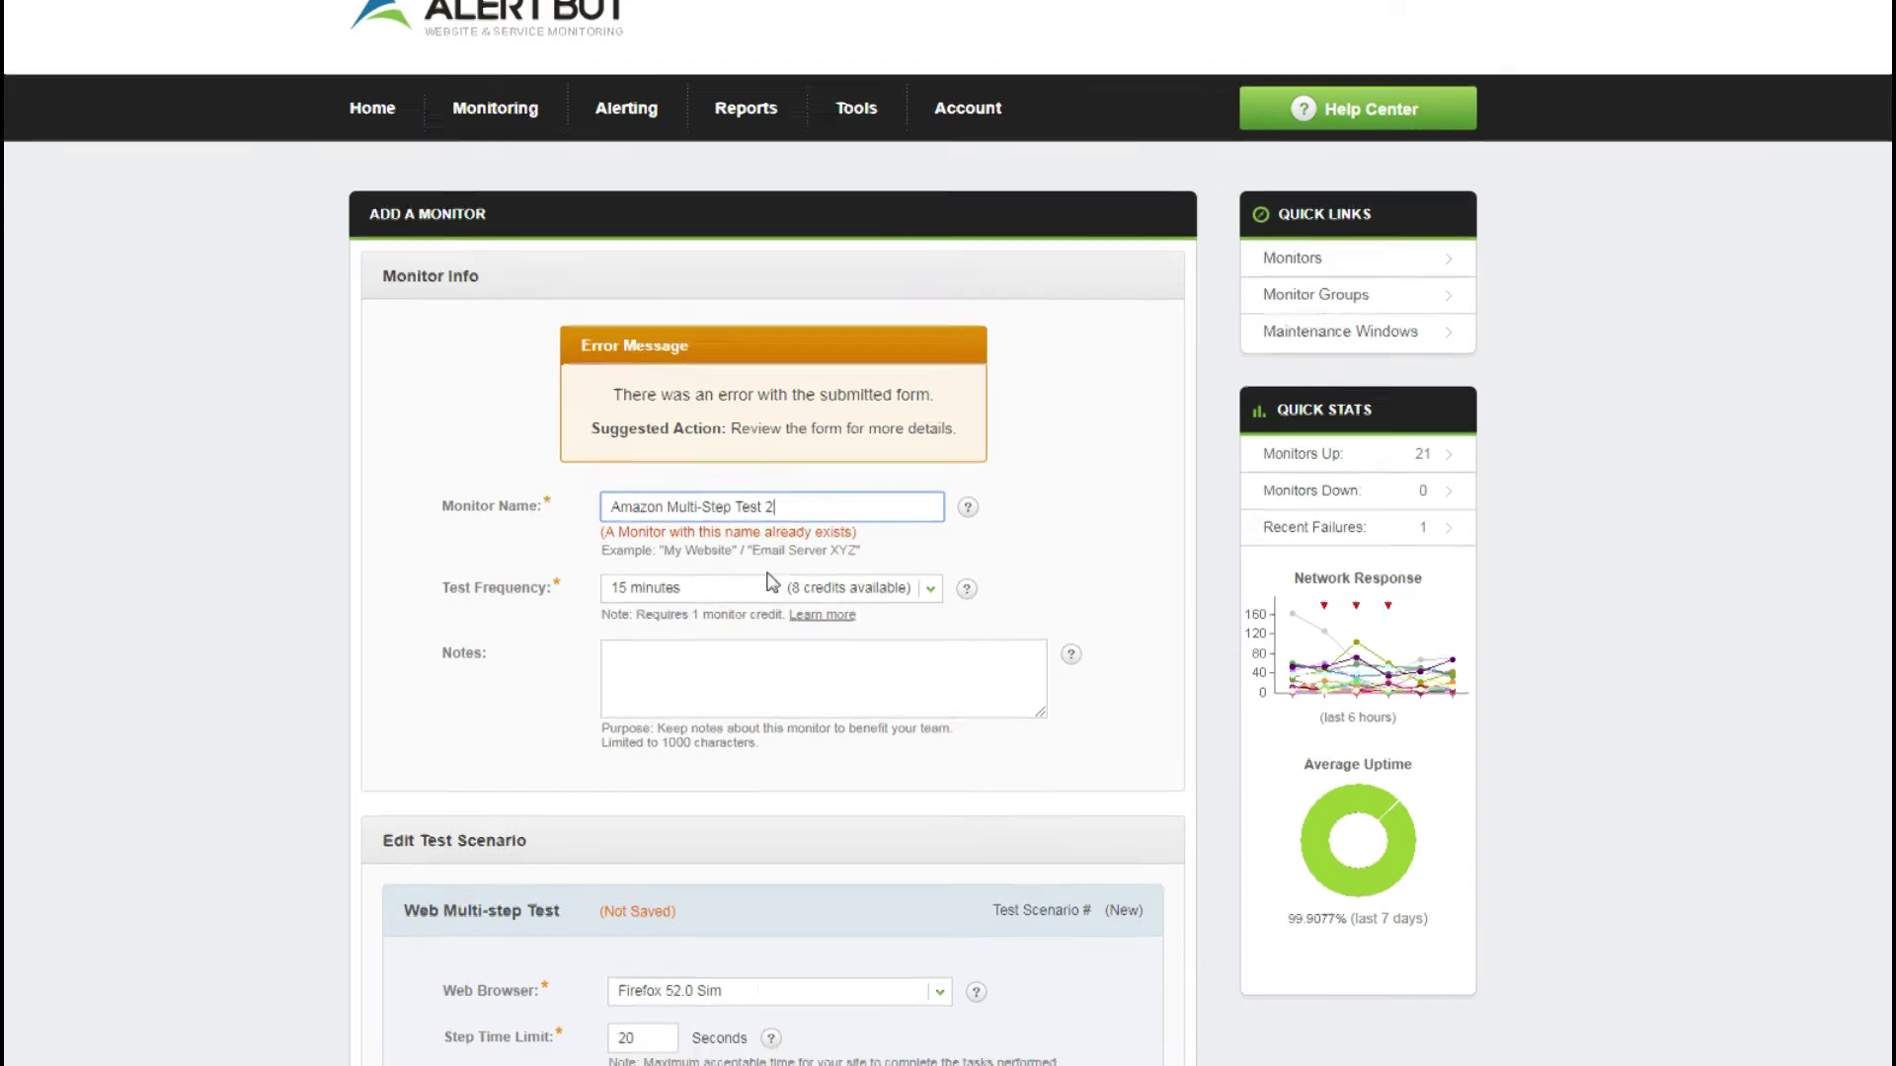
{"action": "scroll", "coordinate": [773, 582], "scroll_direction": "down", "scroll_amount": 15}
{"action": "left_click", "coordinate": [538, 671]}
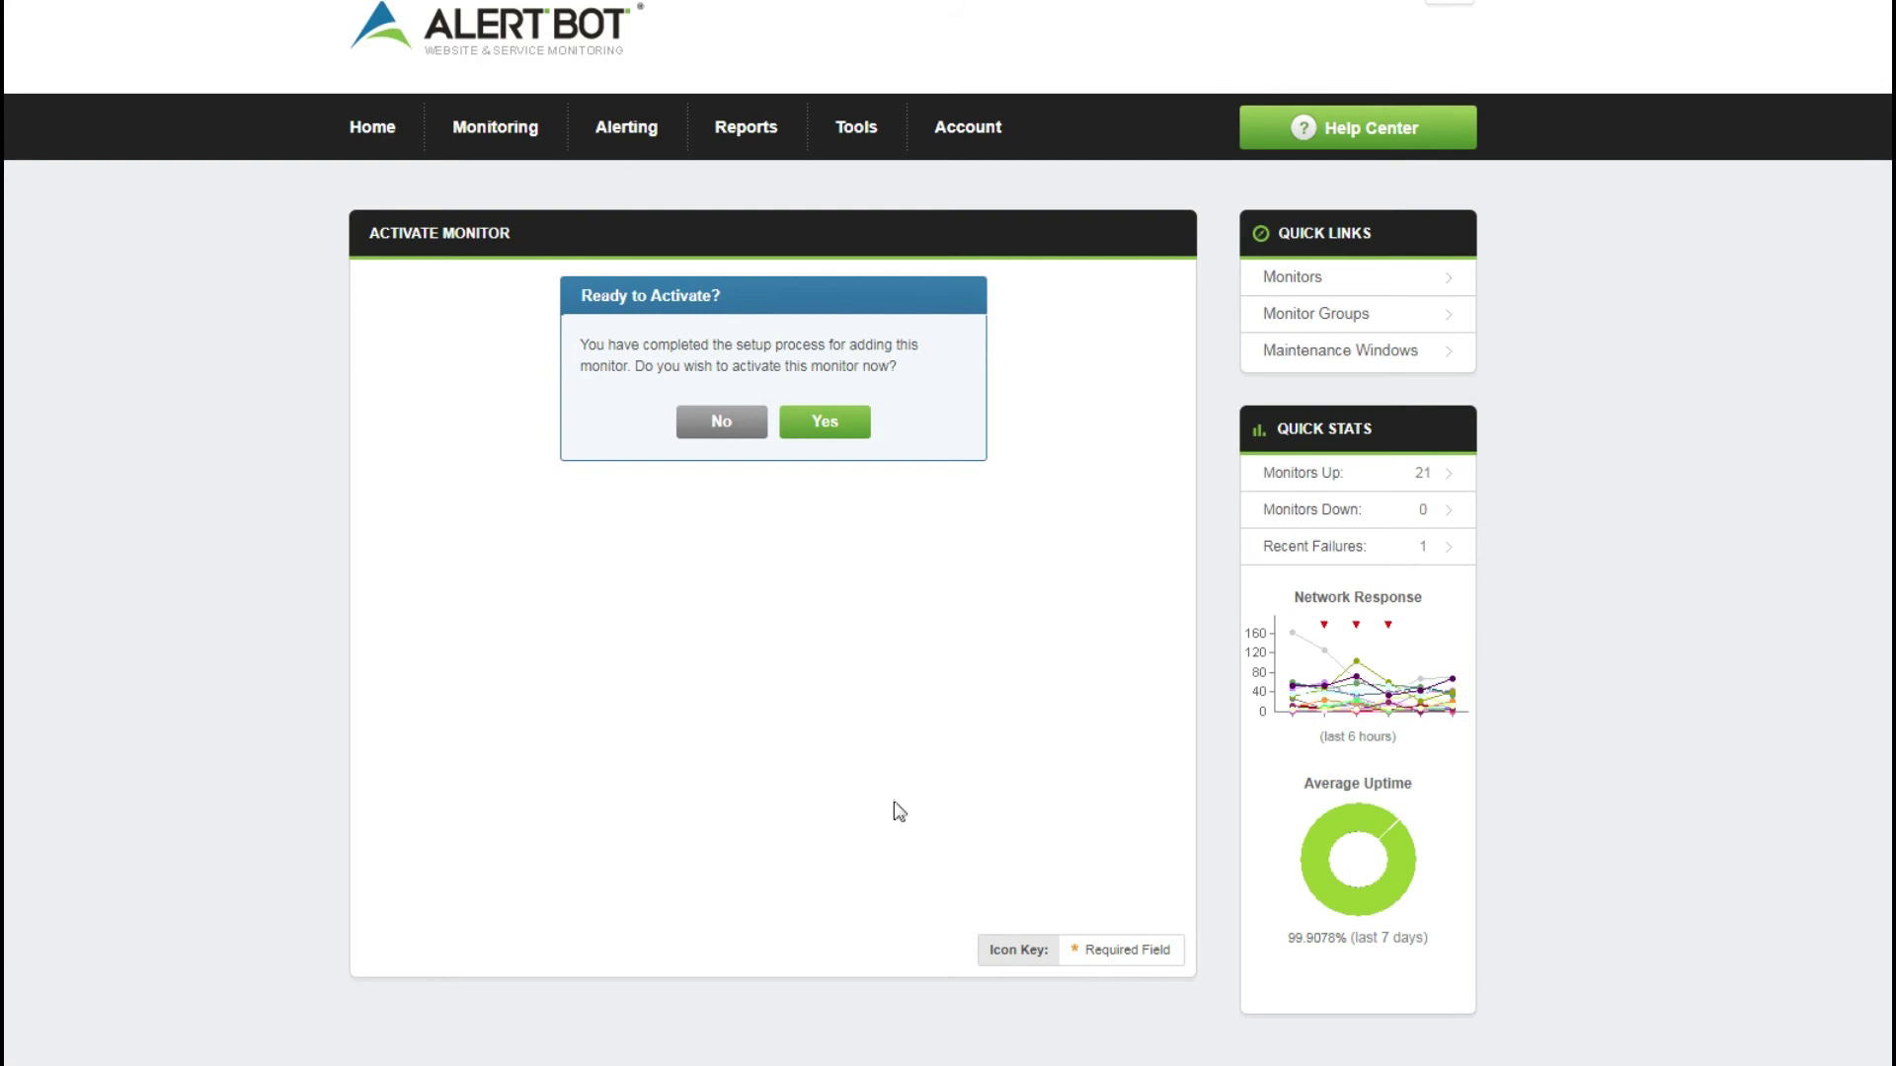
{"action": "left_click", "coordinate": [826, 426]}
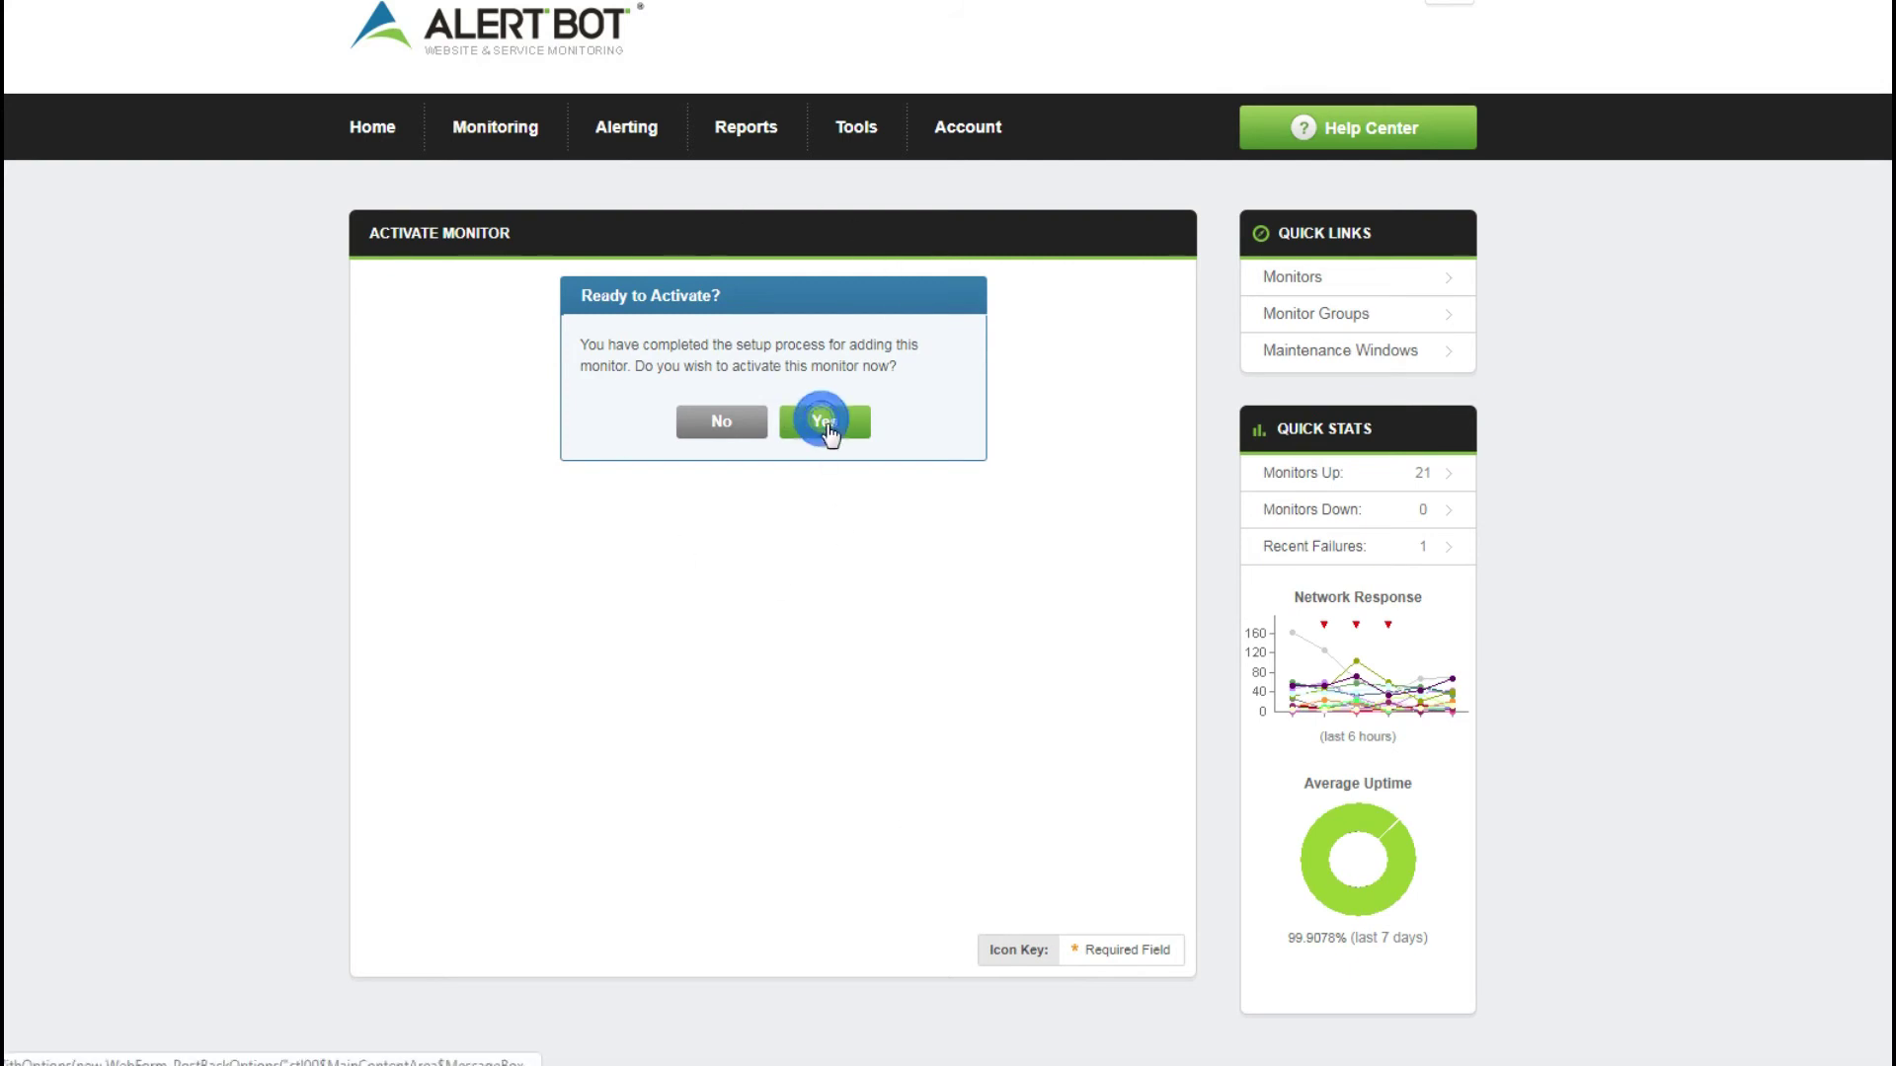